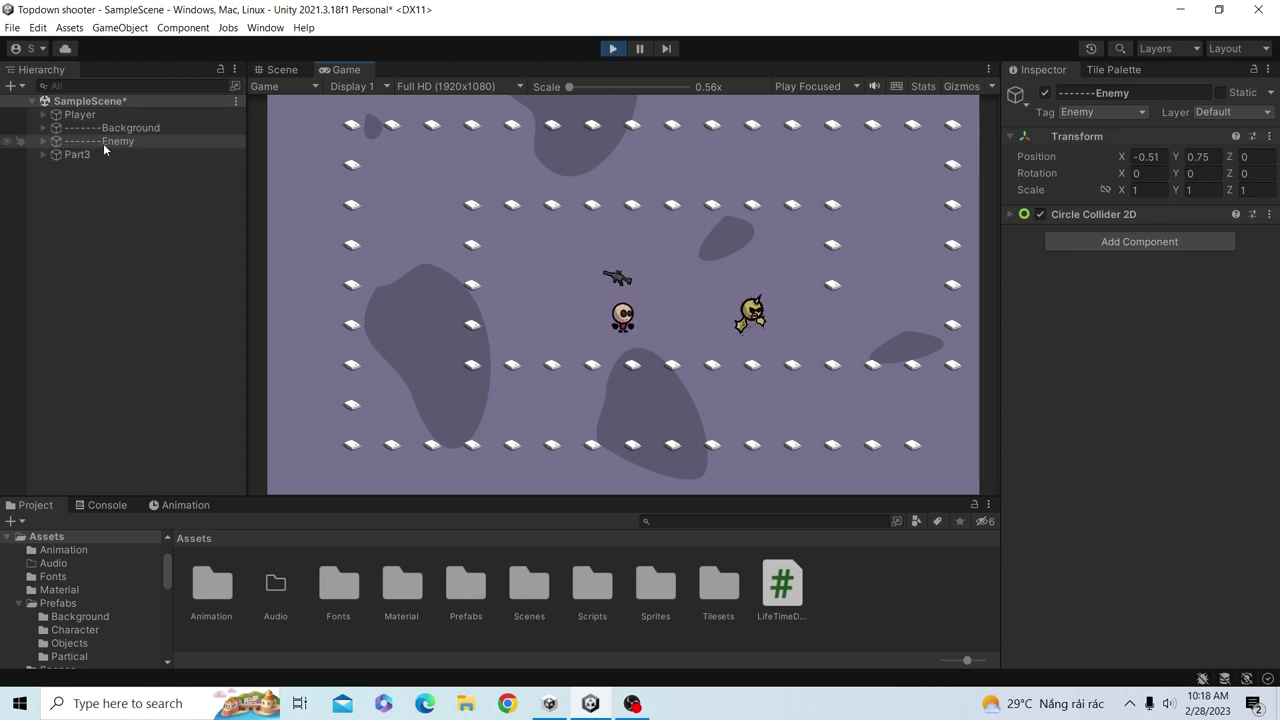
Inspect the Enemy's circle collider and Character child in the Scene view, returning to Game view.
{"action": "left_click", "coordinate": [42, 142]}
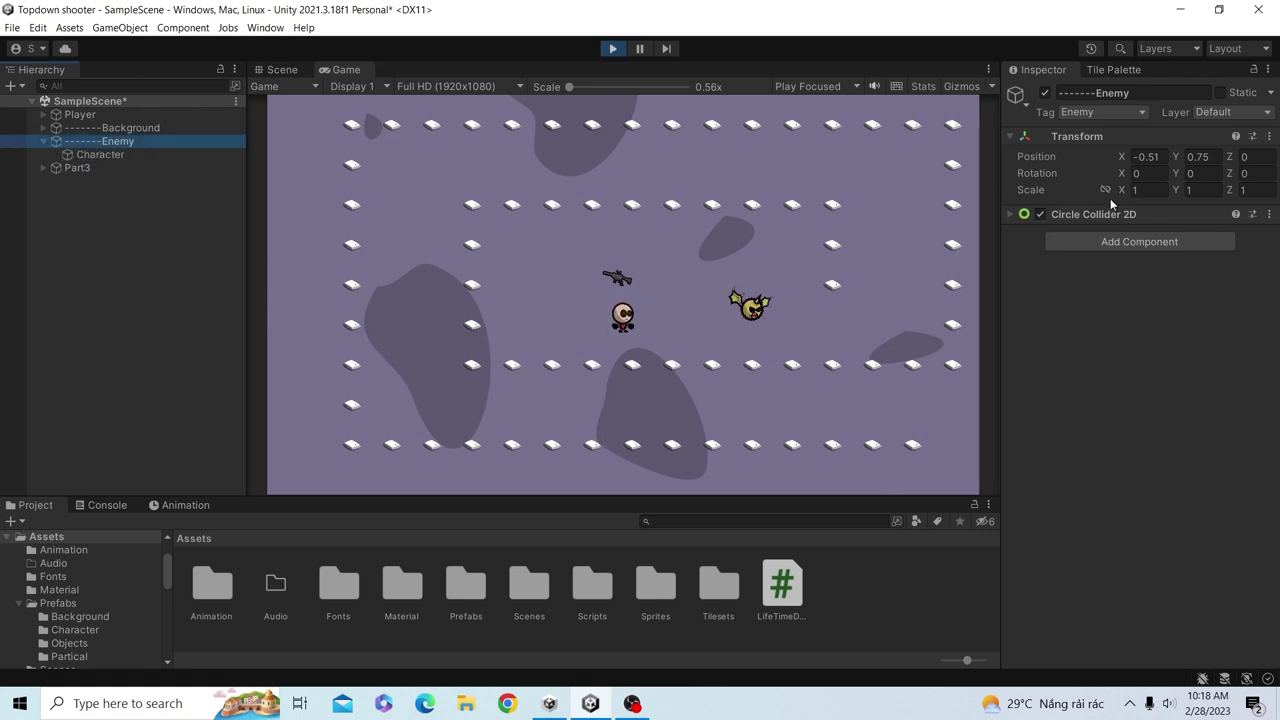
{"action": "left_click", "coordinate": [1009, 213]}
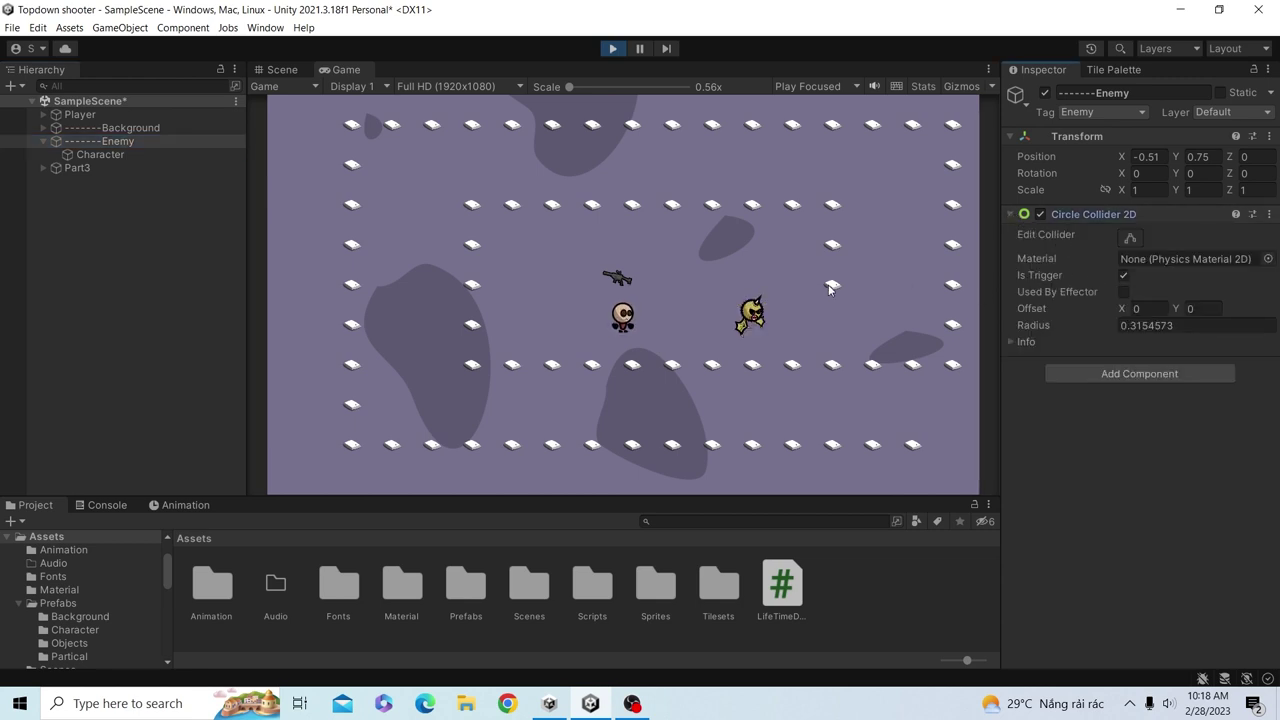
{"action": "left_click", "coordinate": [282, 69]}
{"action": "scroll", "coordinate": [597, 311], "scroll_direction": "up", "scroll_amount": 3}
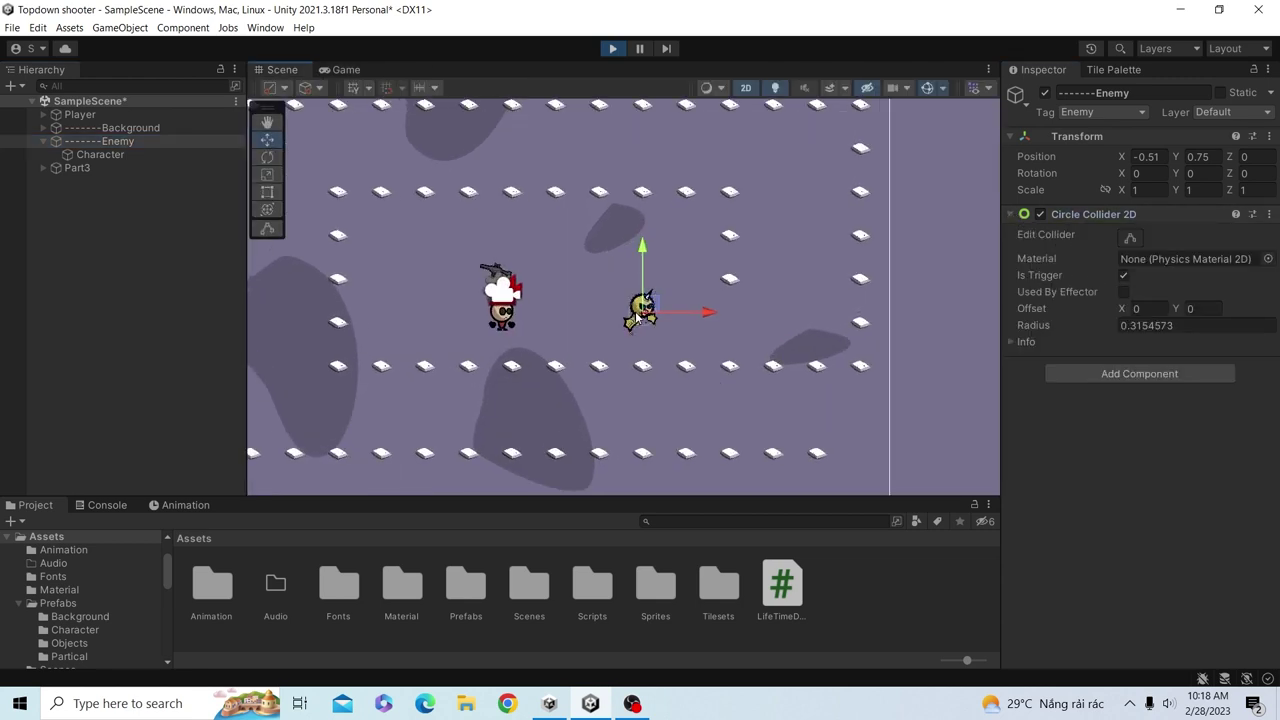
{"action": "scroll", "coordinate": [610, 305], "scroll_direction": "up", "scroll_amount": 1}
{"action": "scroll", "coordinate": [630, 300], "scroll_direction": "up", "scroll_amount": 2}
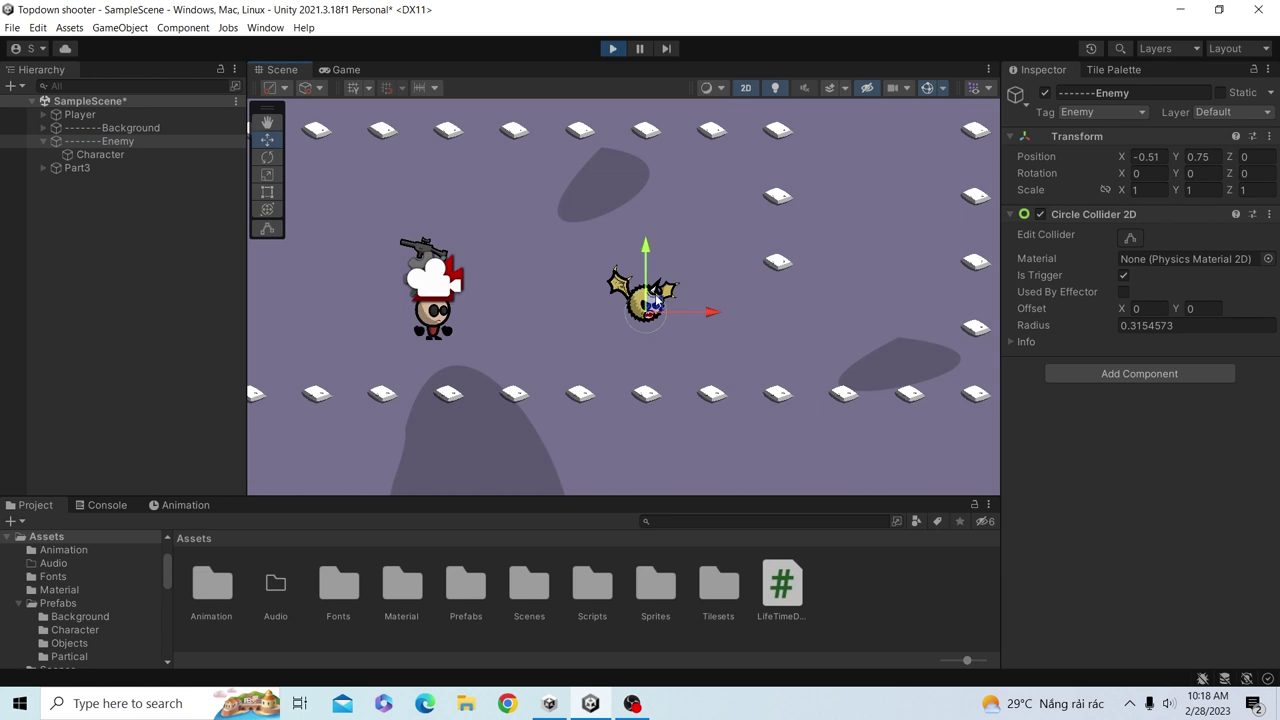
{"action": "left_click", "coordinate": [99, 155]}
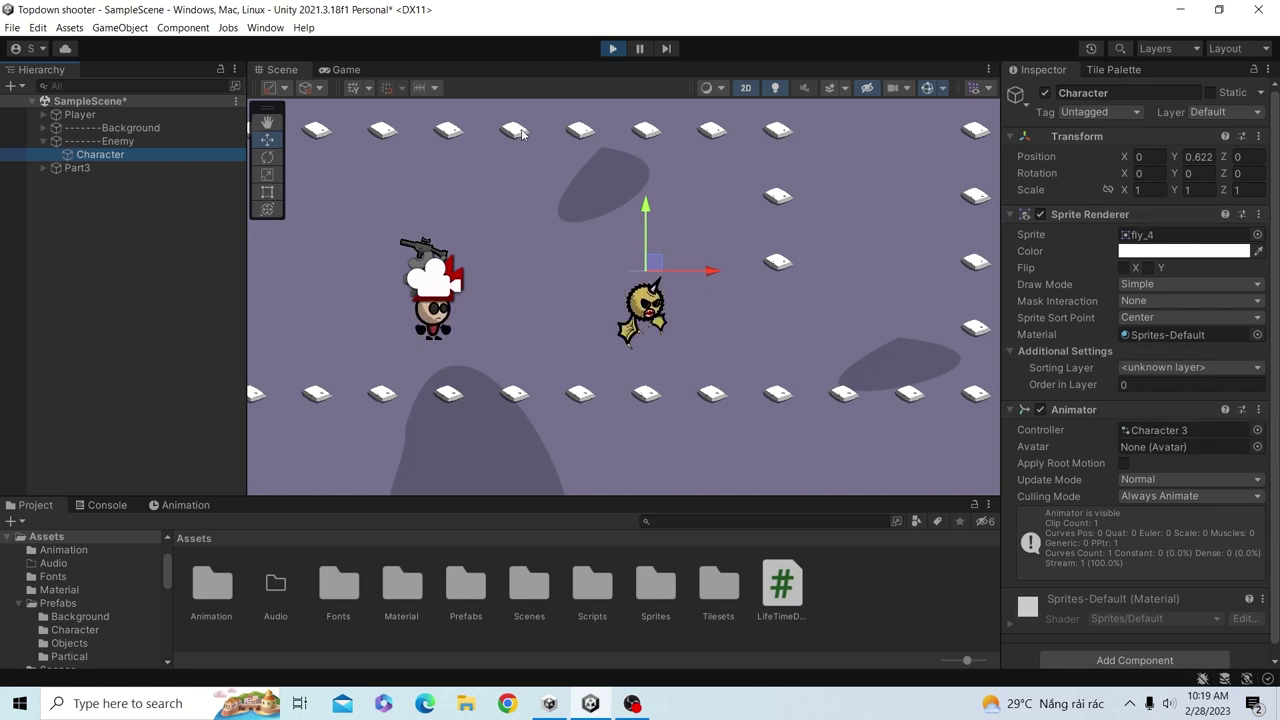
{"action": "key", "text": "ctrl+2"}
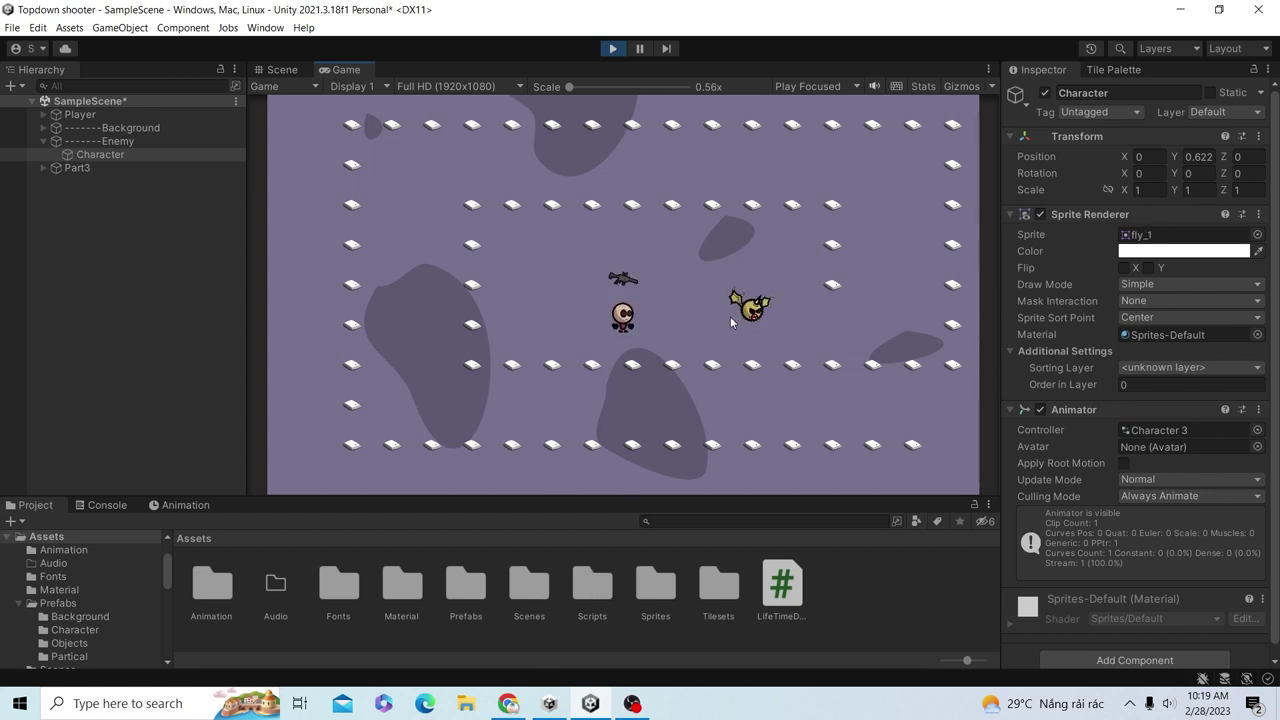
Search Google in Chrome for 'unity astar pathfinding'.
{"action": "left_click", "coordinate": [508, 703]}
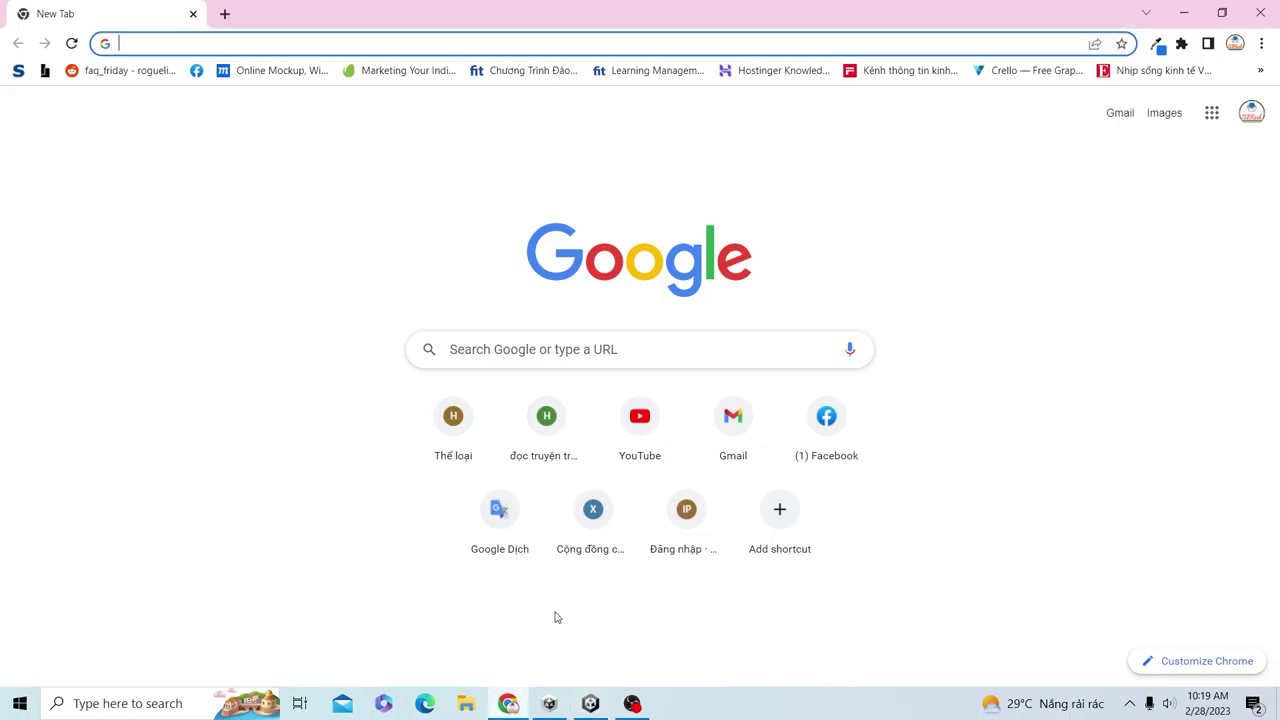
{"action": "left_click", "coordinate": [653, 357]}
{"action": "type", "text": "unity as"}
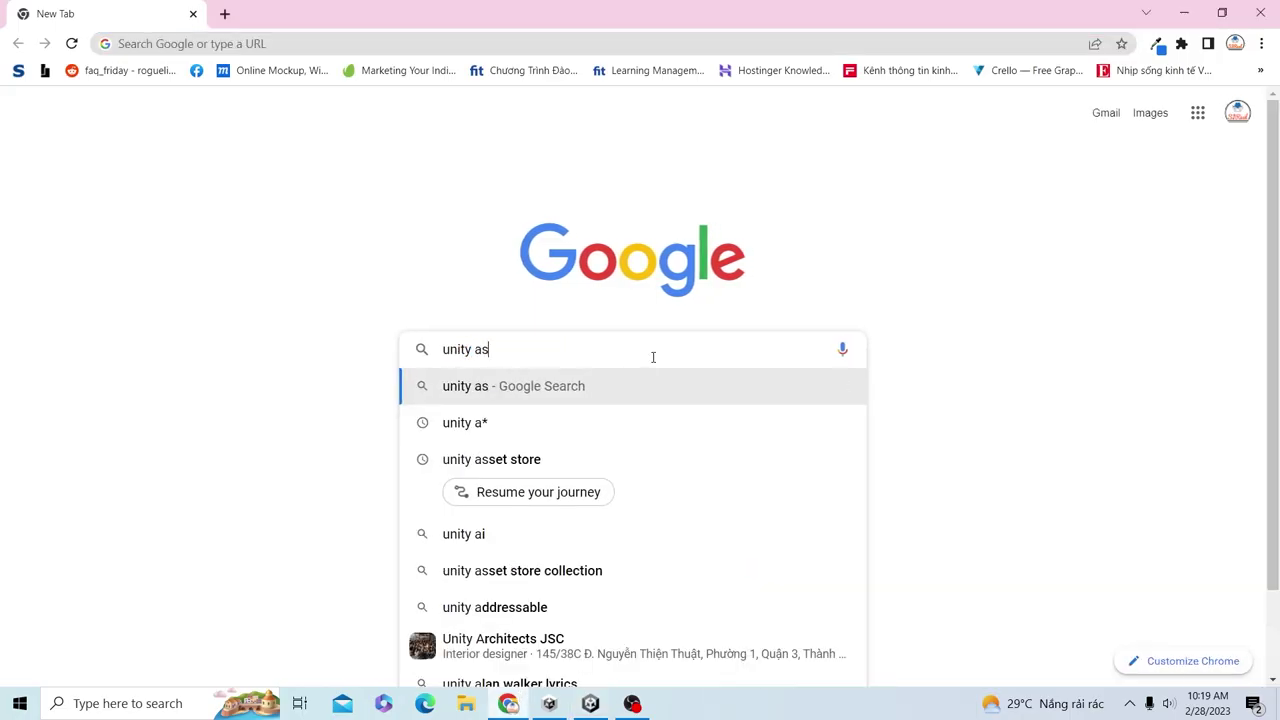
{"action": "type", "text": "tar"}
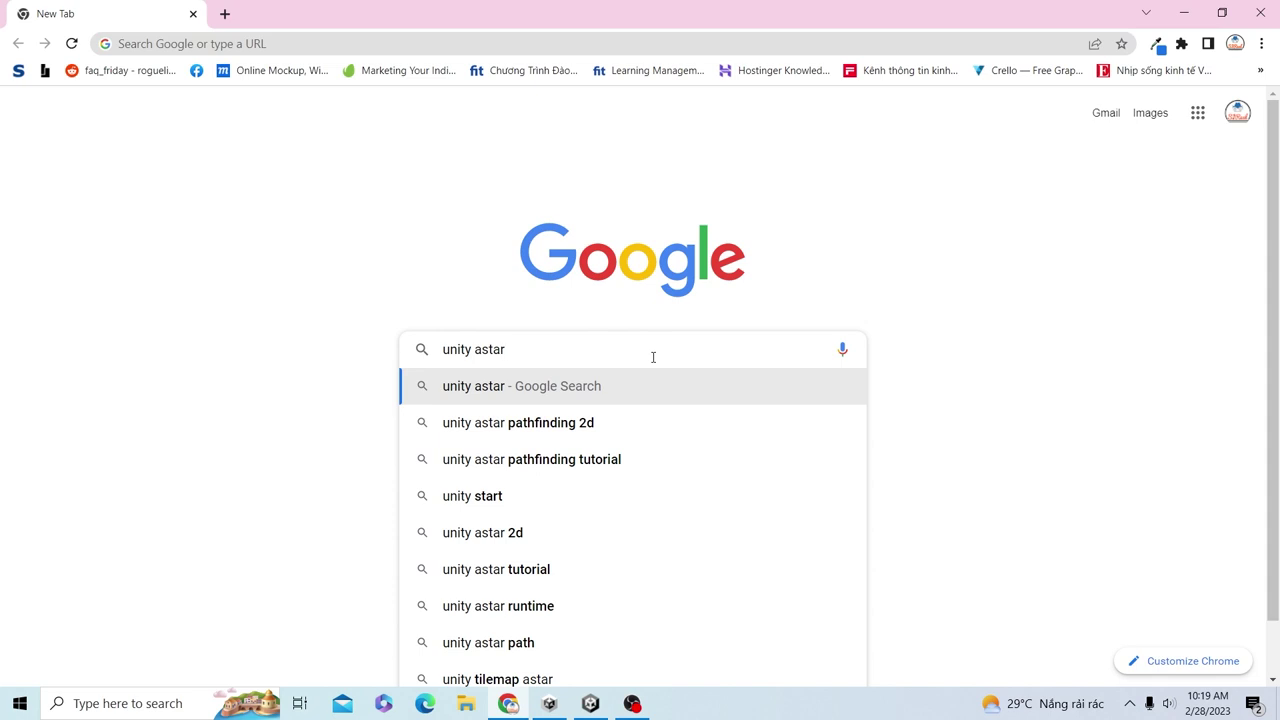
{"action": "key", "text": "Down"}
{"action": "key", "text": "BackSpace"}
{"action": "key", "text": "BackSpace"}
{"action": "key", "text": "Return"}
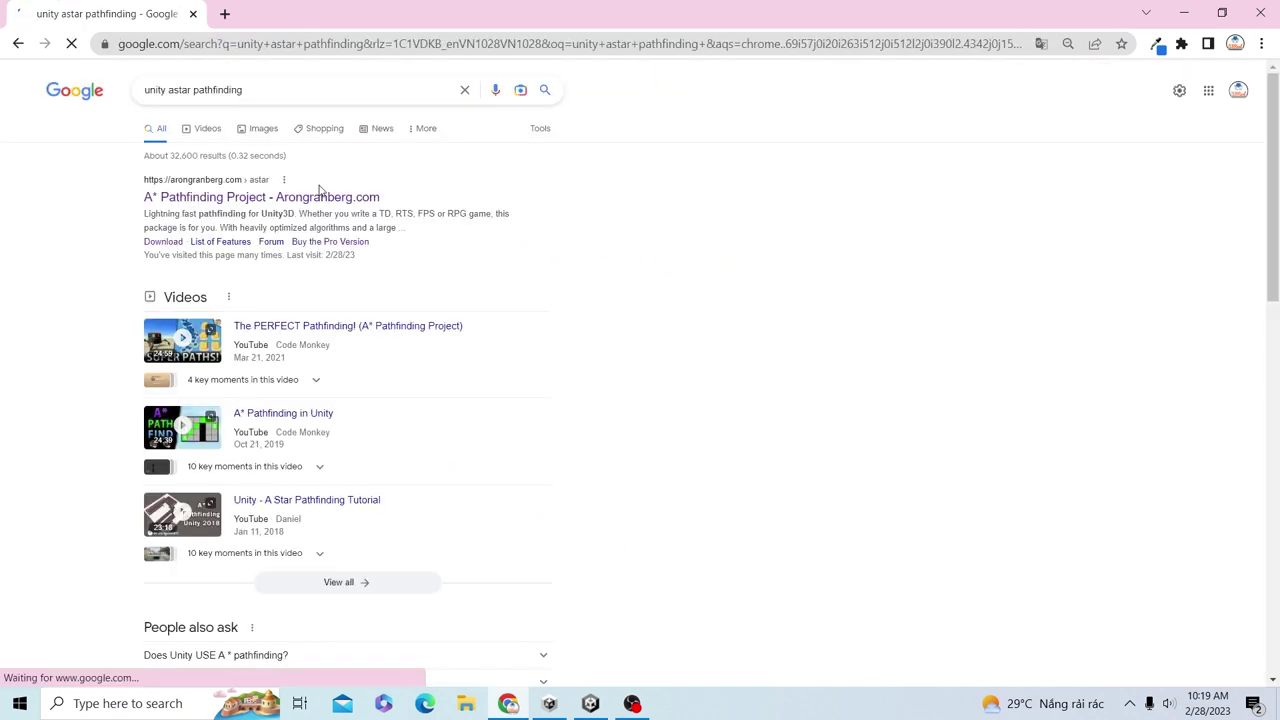
Download the free A* Pathfinding Project package from arongranberg.com, cancelling the duplicate Save As.
{"action": "left_click", "coordinate": [370, 202]}
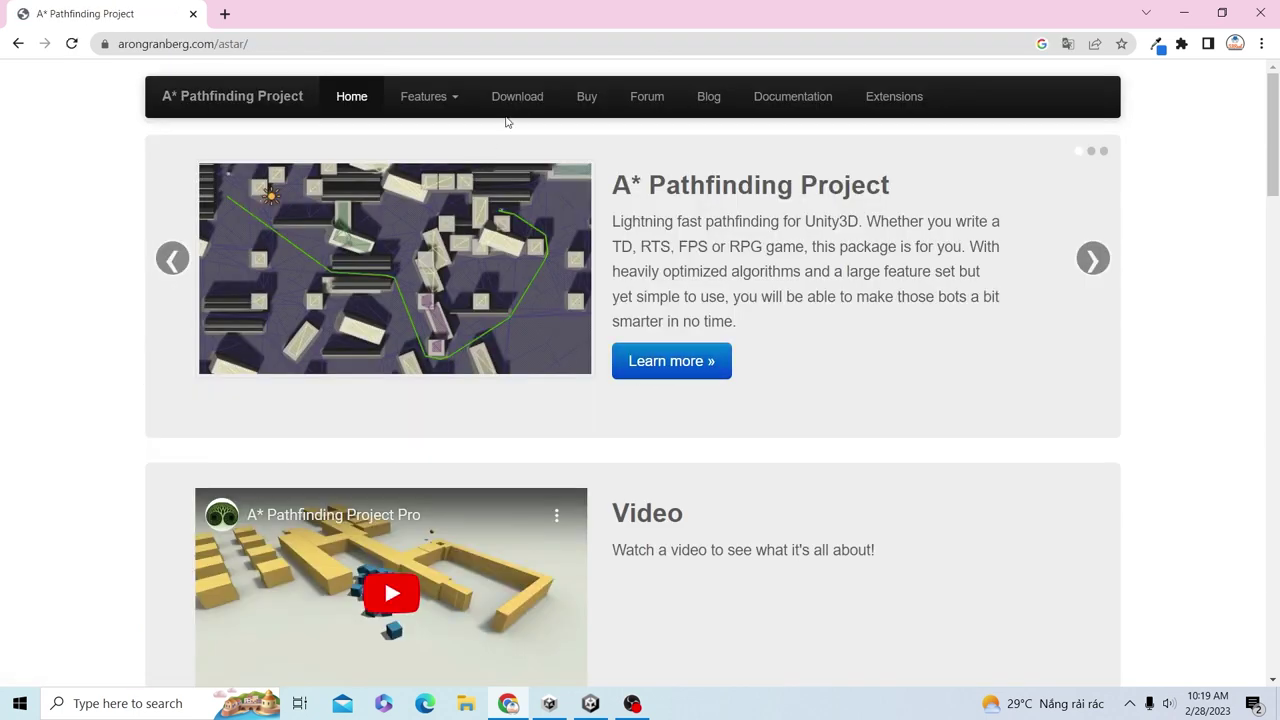
{"action": "left_click", "coordinate": [519, 97]}
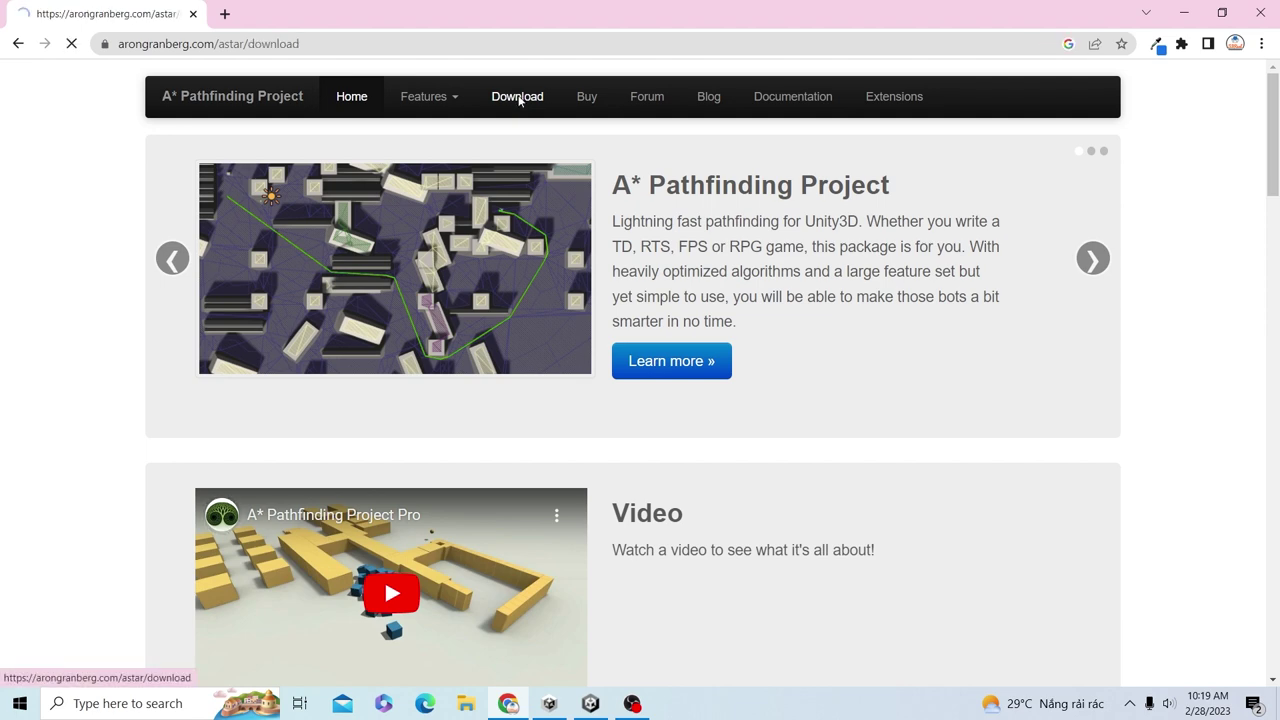
{"action": "scroll", "coordinate": [532, 489], "scroll_direction": "down", "scroll_amount": 2}
{"action": "left_click", "coordinate": [231, 432]}
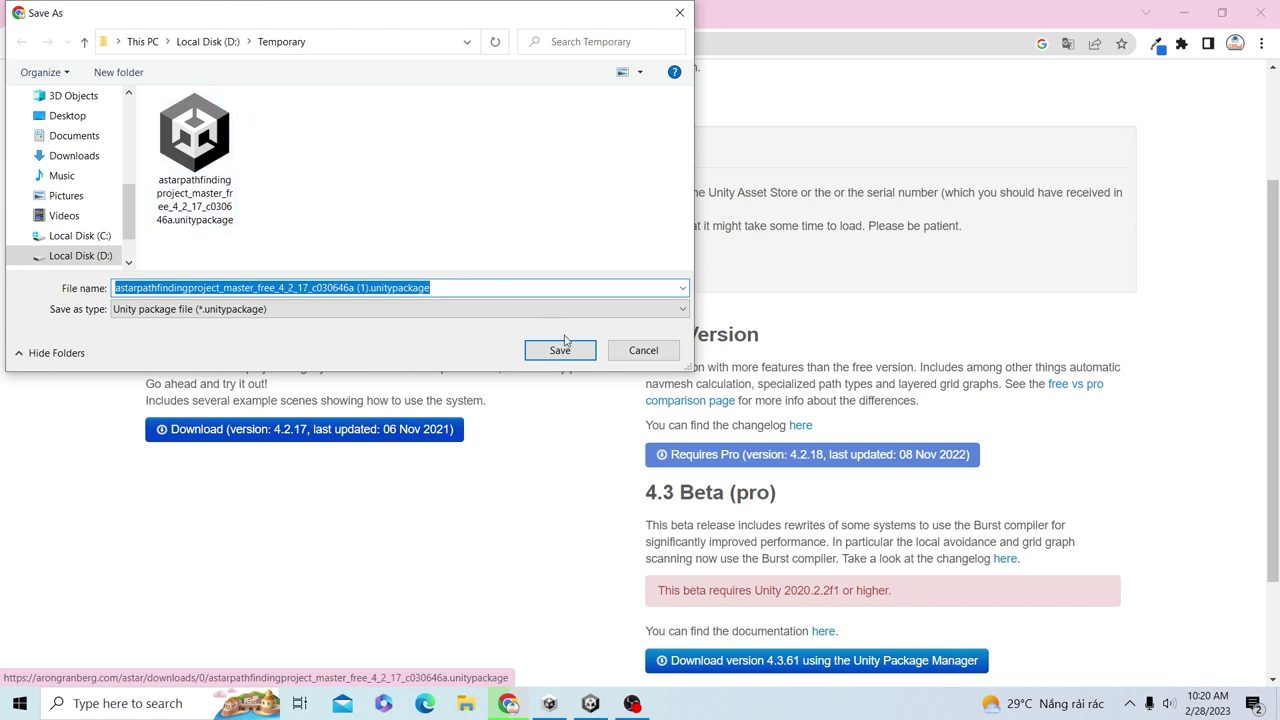
{"action": "left_click", "coordinate": [643, 350]}
Show the downloaded astarpathfinding unitypackage in its folder from Chrome's Downloads list.
{"action": "left_click", "coordinate": [1260, 43]}
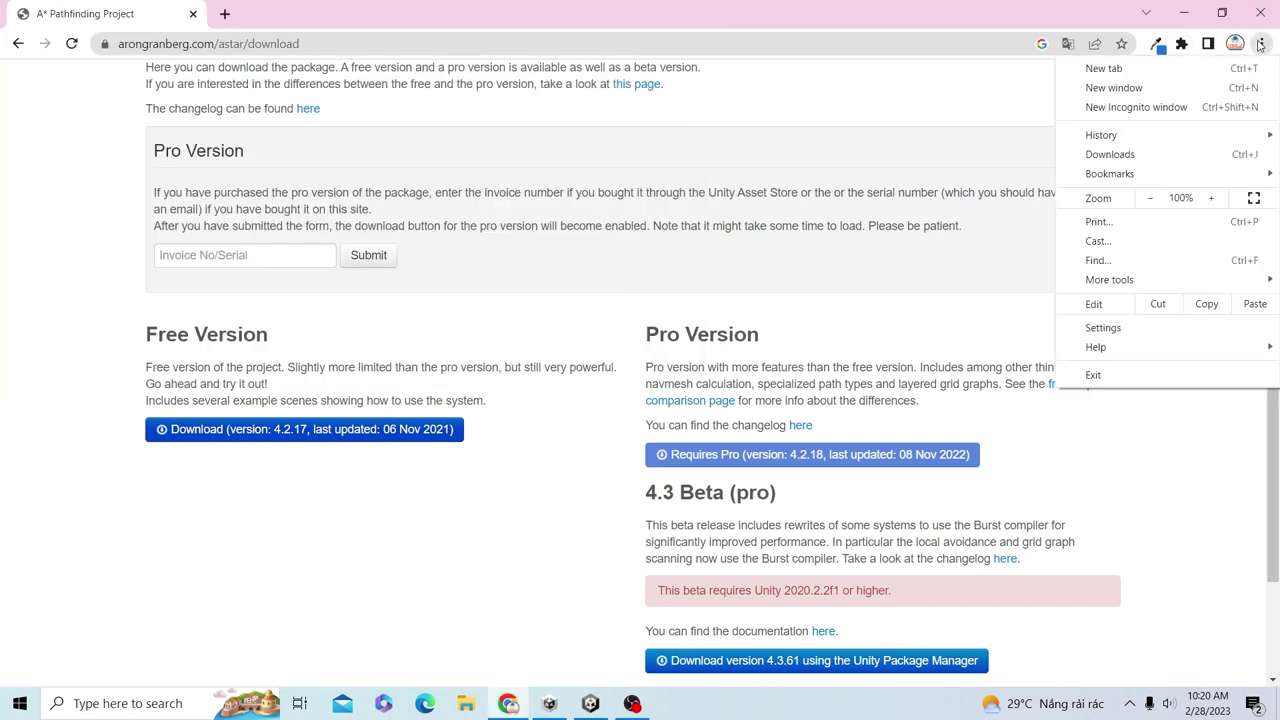
{"action": "left_click", "coordinate": [1150, 154]}
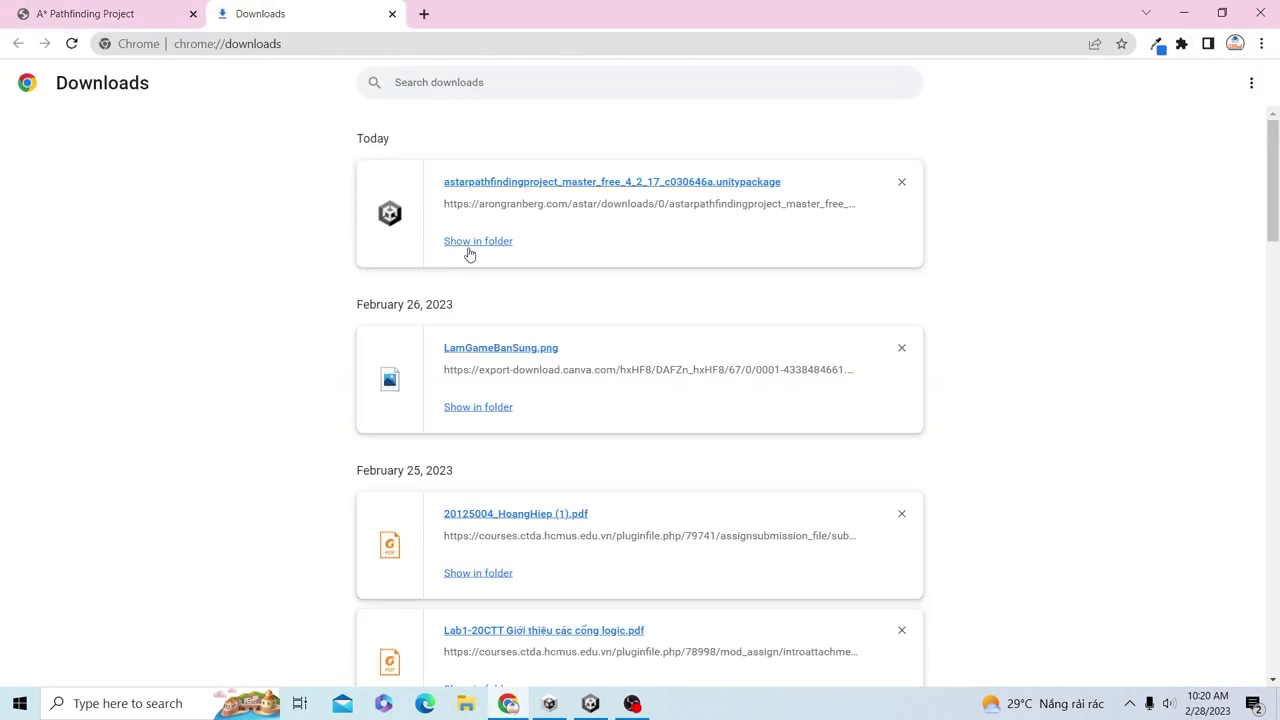
{"action": "left_click", "coordinate": [470, 246]}
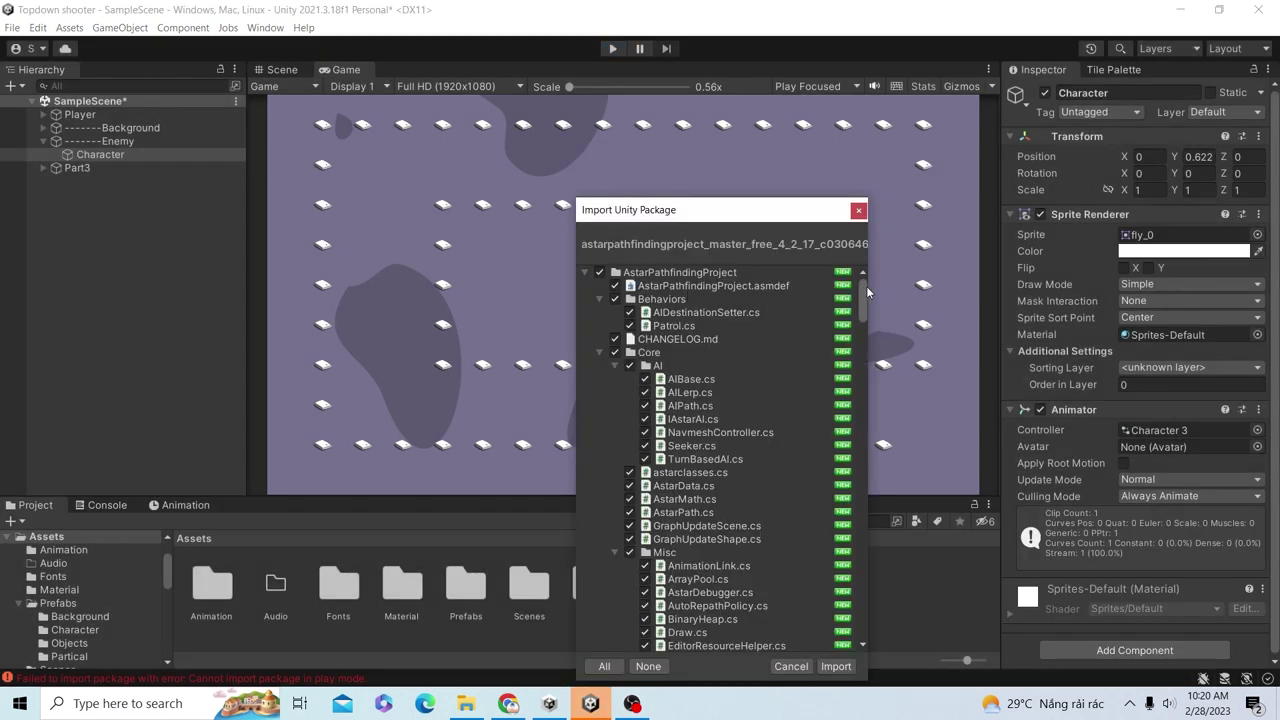
Import the whole A* Pathfinding Project package, collapsing the Core, Documentation and Editor folders first.
{"action": "left_click_drag", "start_coordinate": [862, 290], "coordinate": [863, 276]}
{"action": "left_click", "coordinate": [601, 352]}
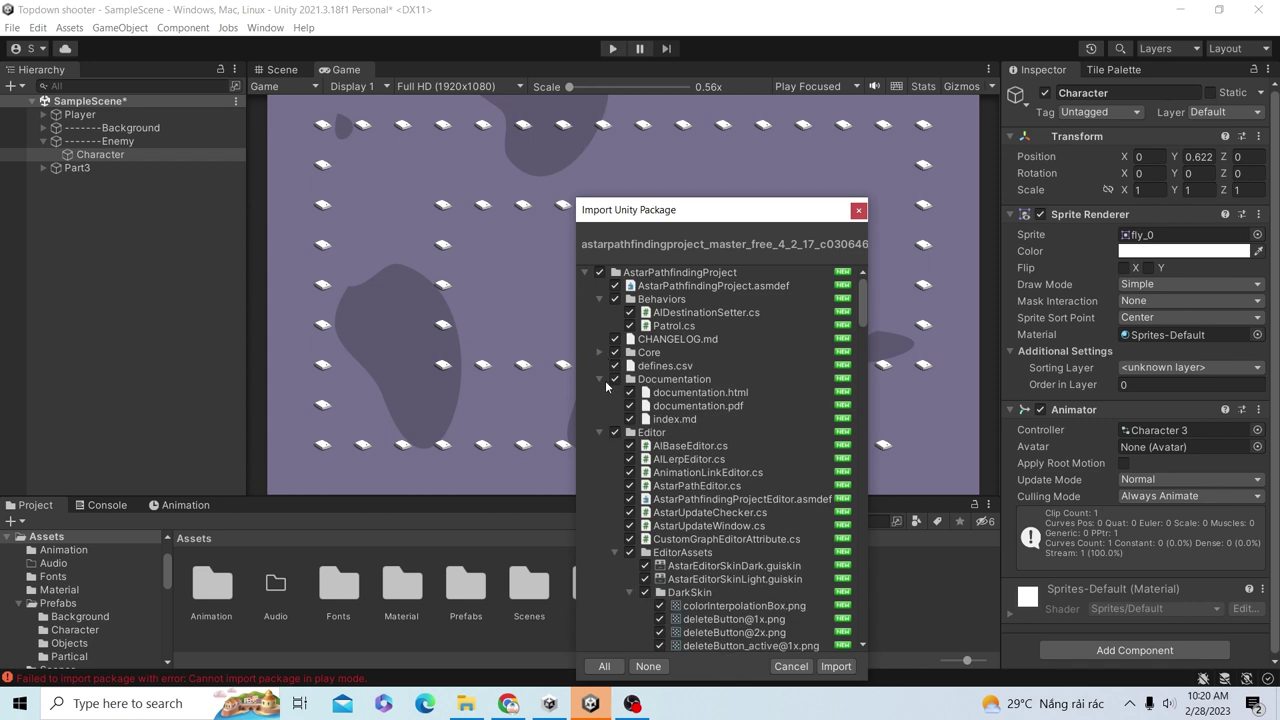
{"action": "left_click", "coordinate": [600, 379]}
{"action": "left_click", "coordinate": [600, 379]}
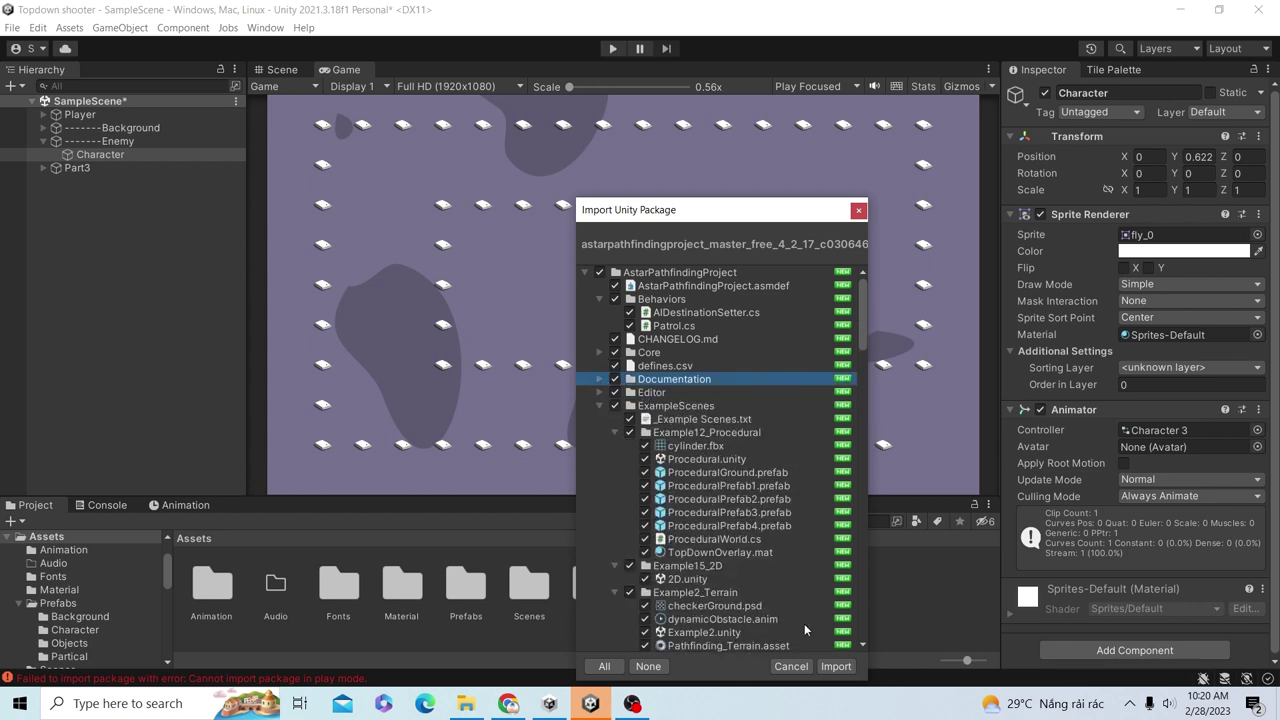
{"action": "left_click", "coordinate": [835, 666]}
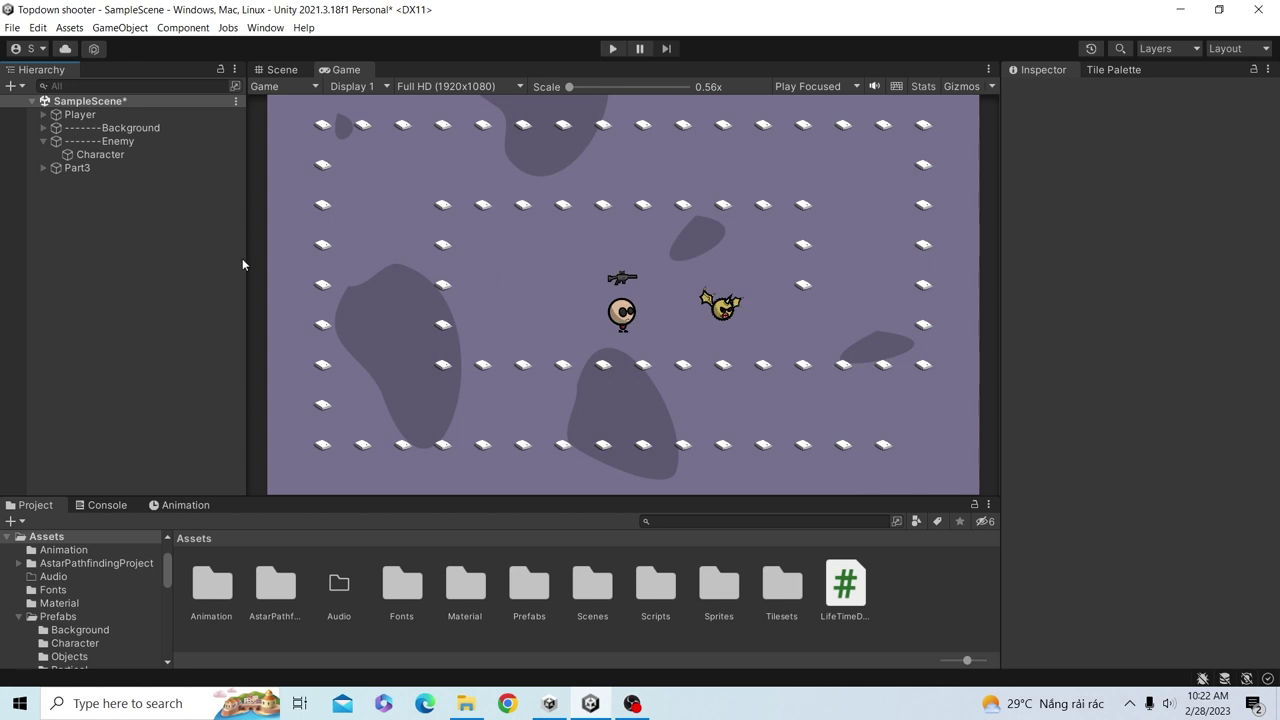
Create an empty game object in the Hierarchy named A*.
{"action": "right_click", "coordinate": [180, 246]}
{"action": "left_click", "coordinate": [227, 424]}
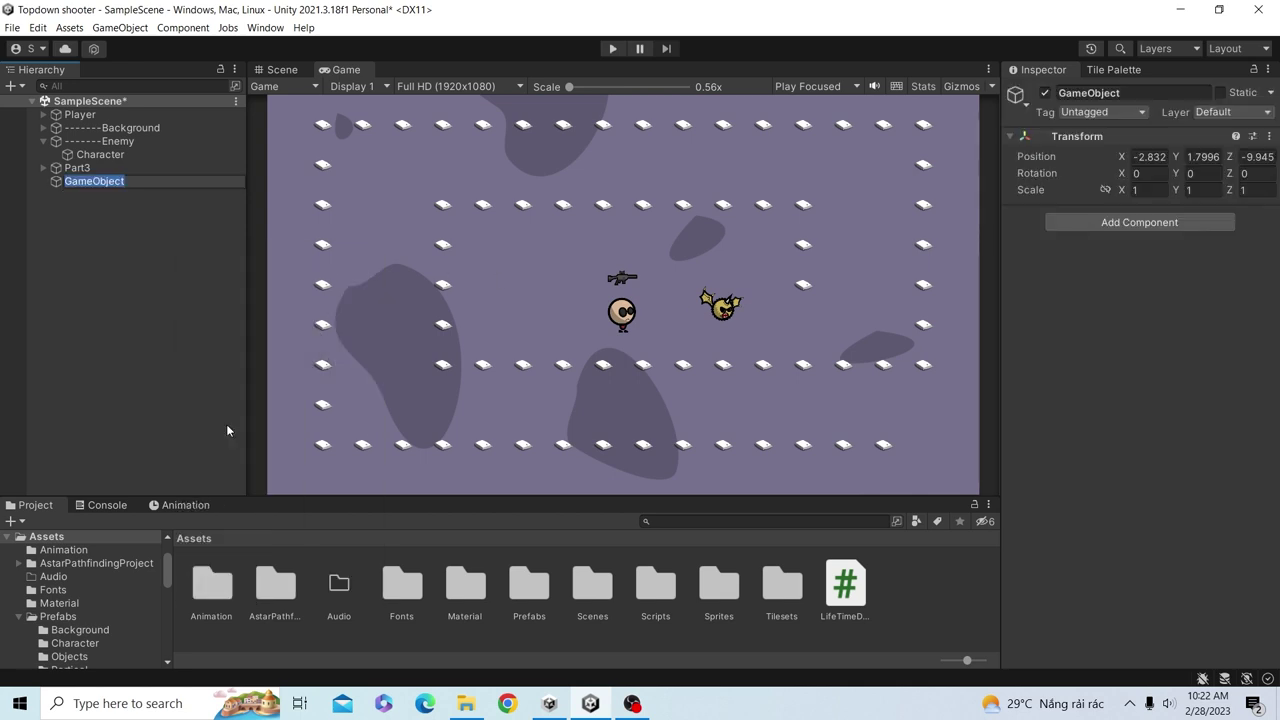
{"action": "type", "text": "*"}
{"action": "key", "text": "Return"}
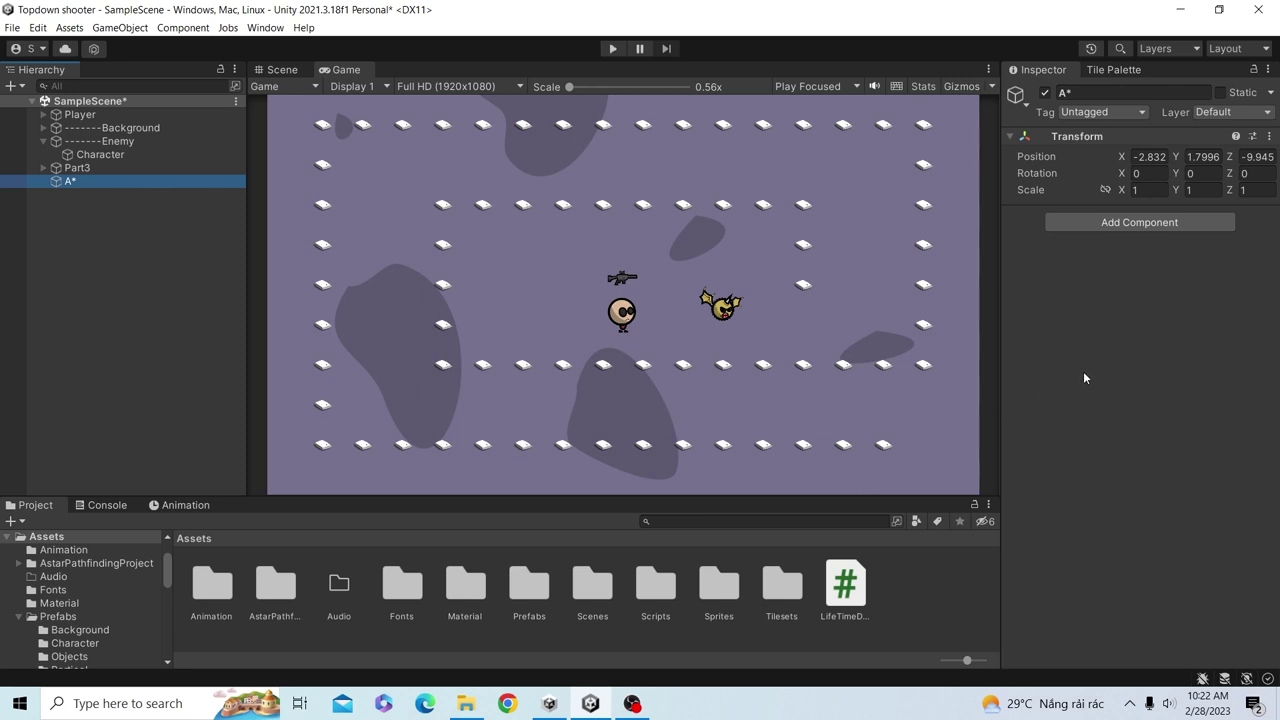
Add a Pathfinder component to A*, undoing an accidental AIPath and Seeker addition.
{"action": "left_click", "coordinate": [1128, 227]}
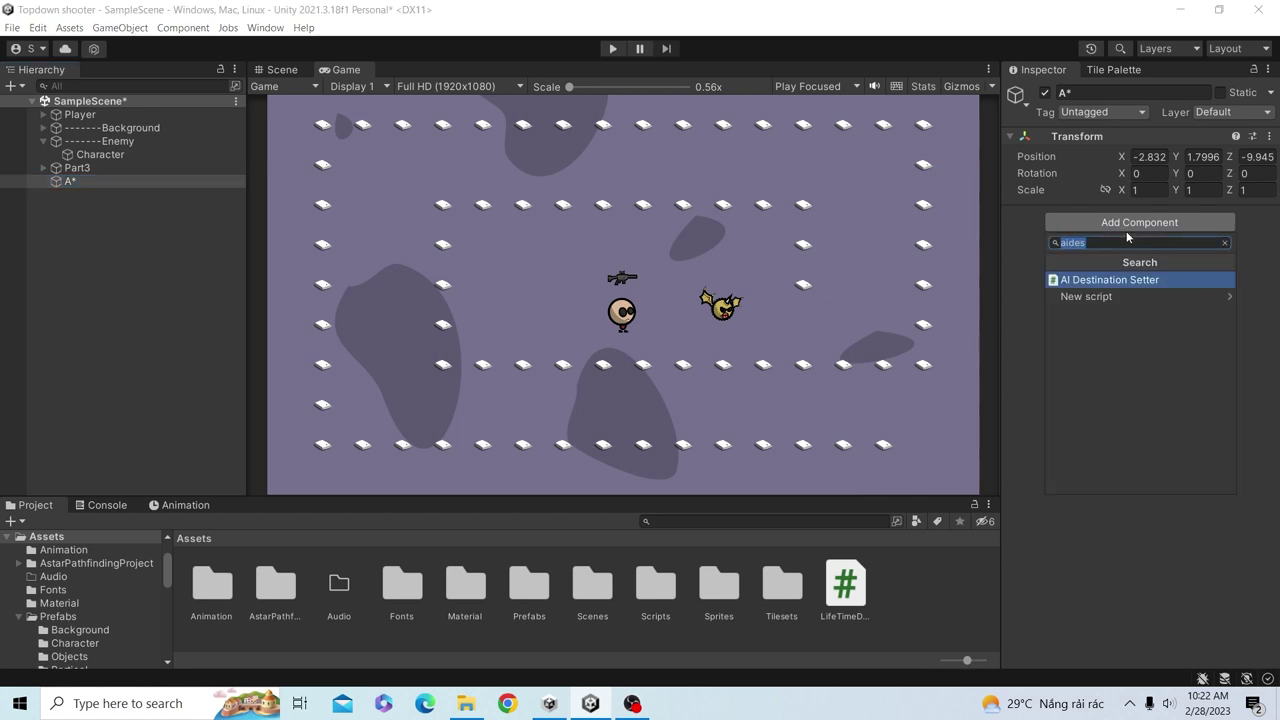
{"action": "type", "text": "ai"}
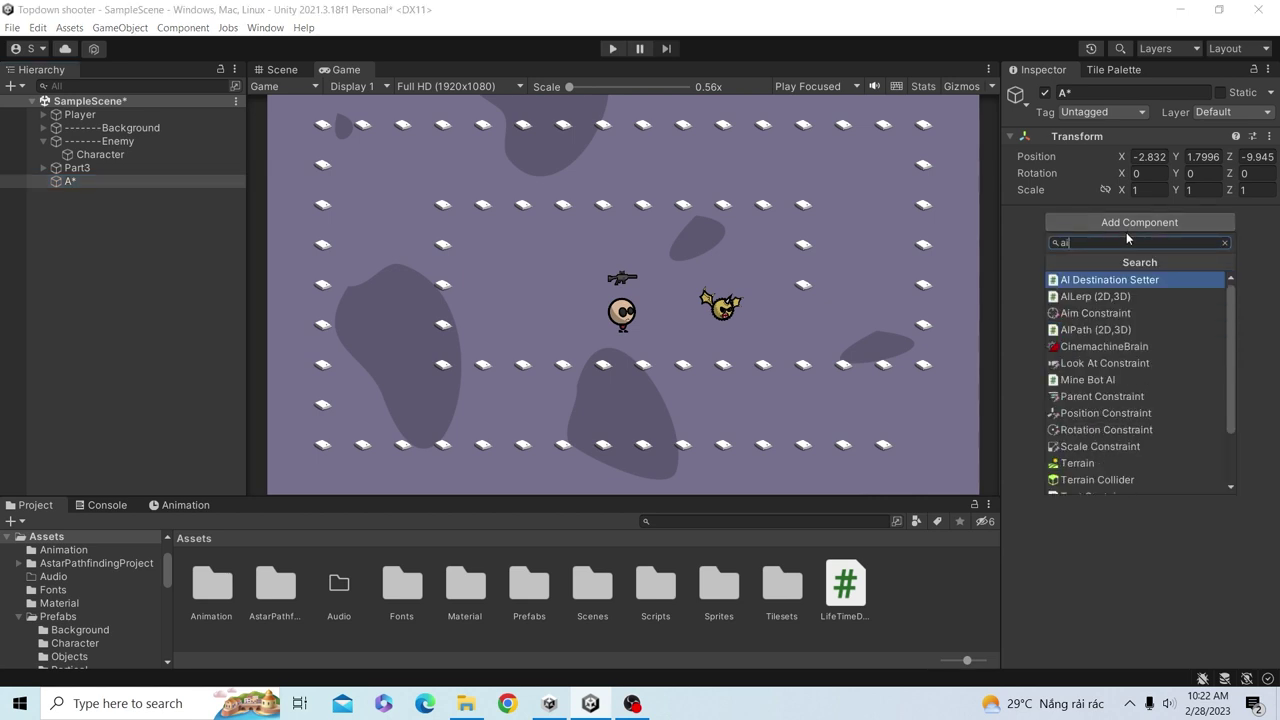
{"action": "type", "text": "p"}
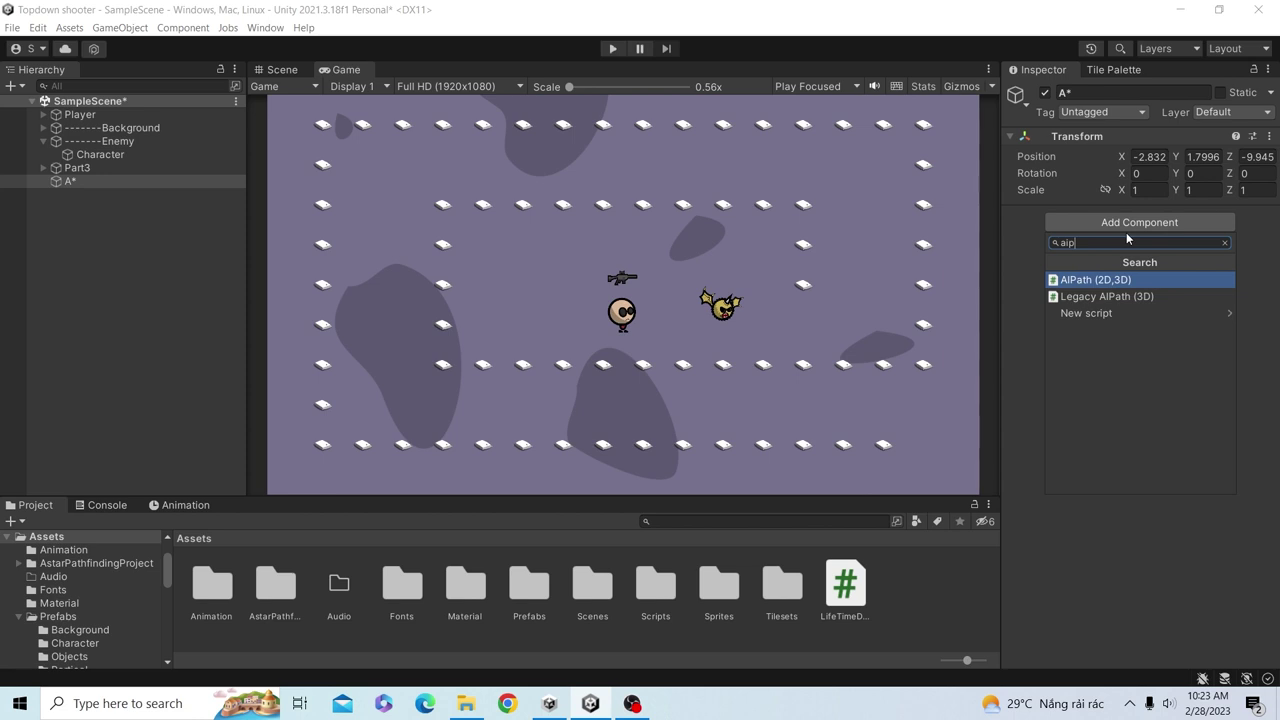
{"action": "key", "text": "Return"}
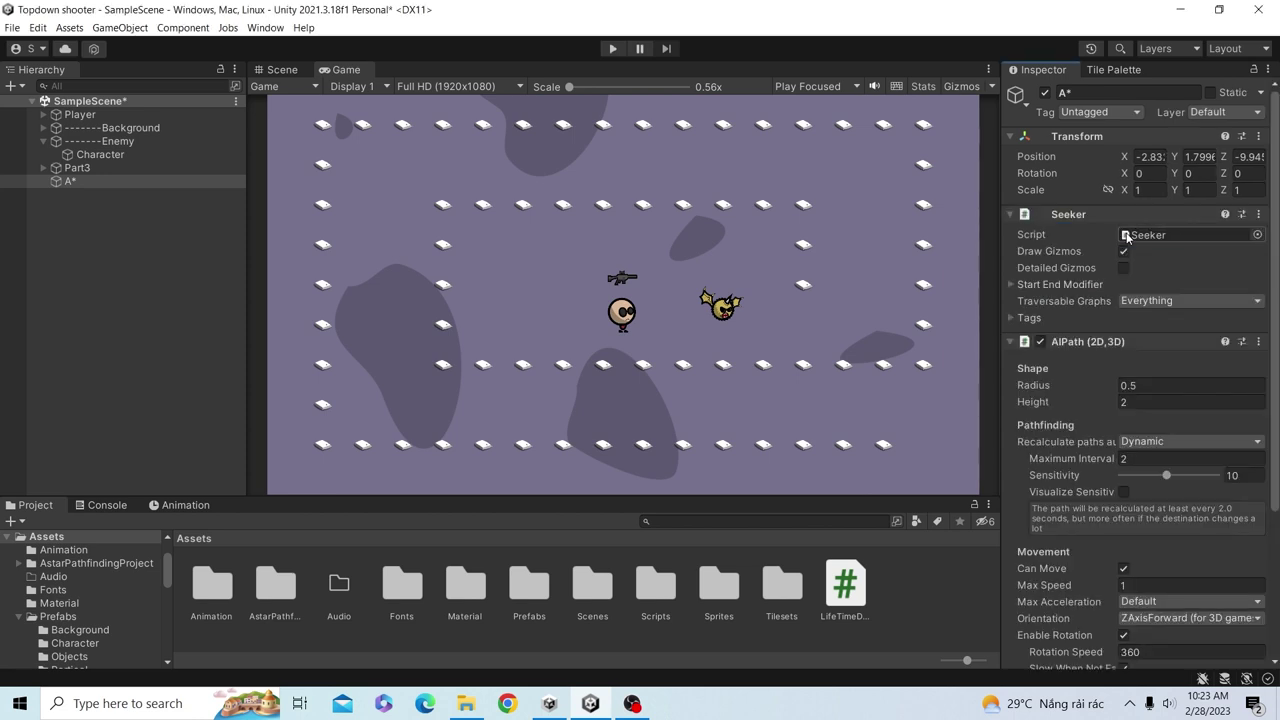
{"action": "key", "text": "ctrl+z"}
{"action": "left_click", "coordinate": [1120, 228]}
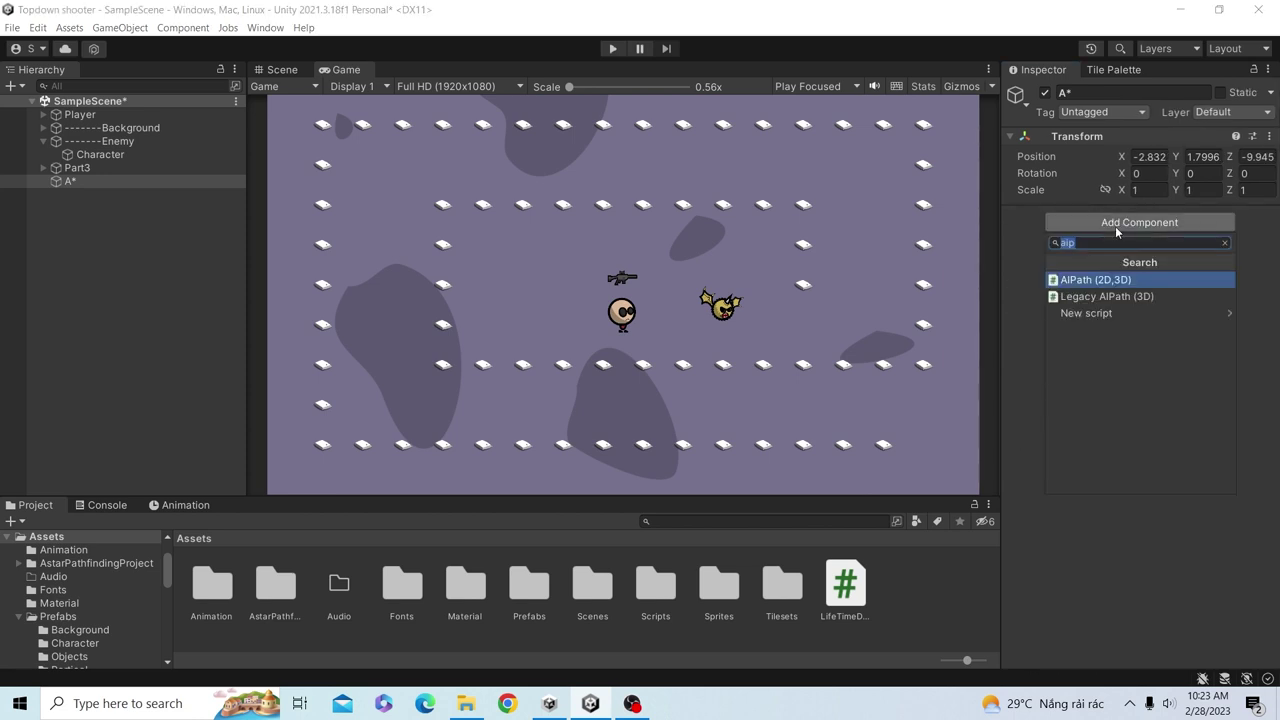
{"action": "type", "text": "pathfi"}
{"action": "key", "text": "Return"}
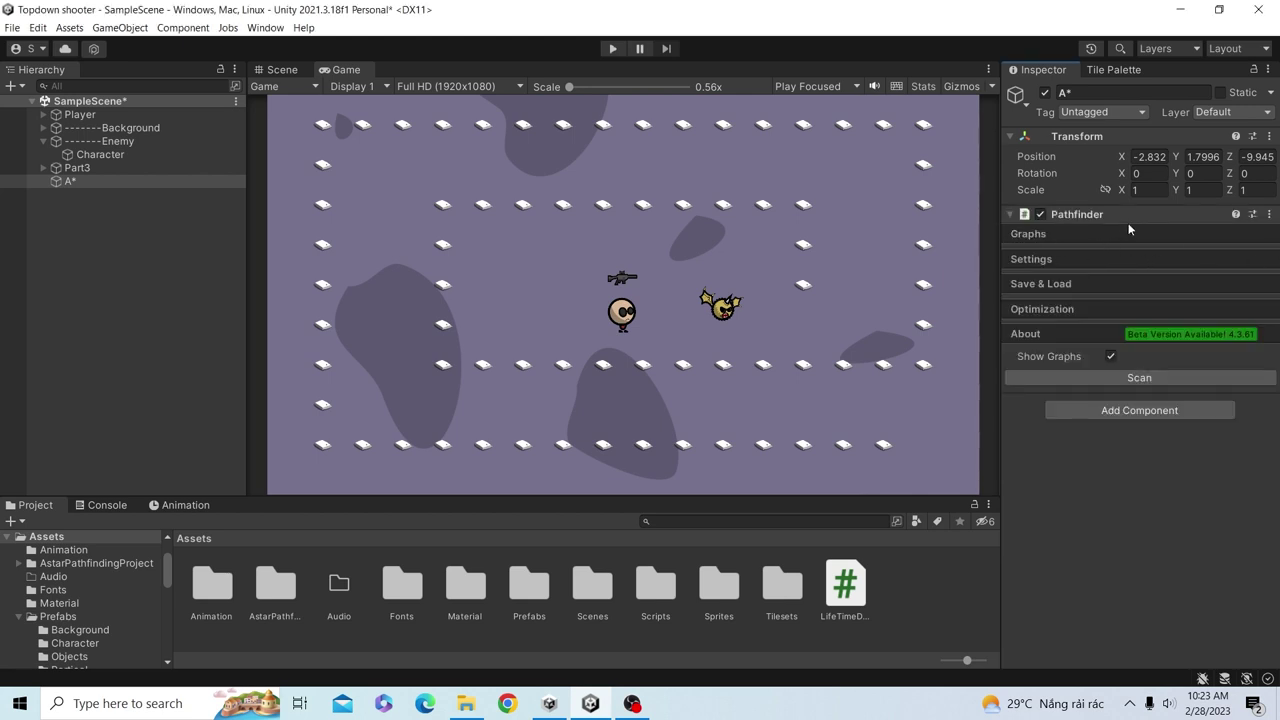
Add a Grid Graph to the Pathfinder and tick its 2D option.
{"action": "left_click", "coordinate": [1031, 236]}
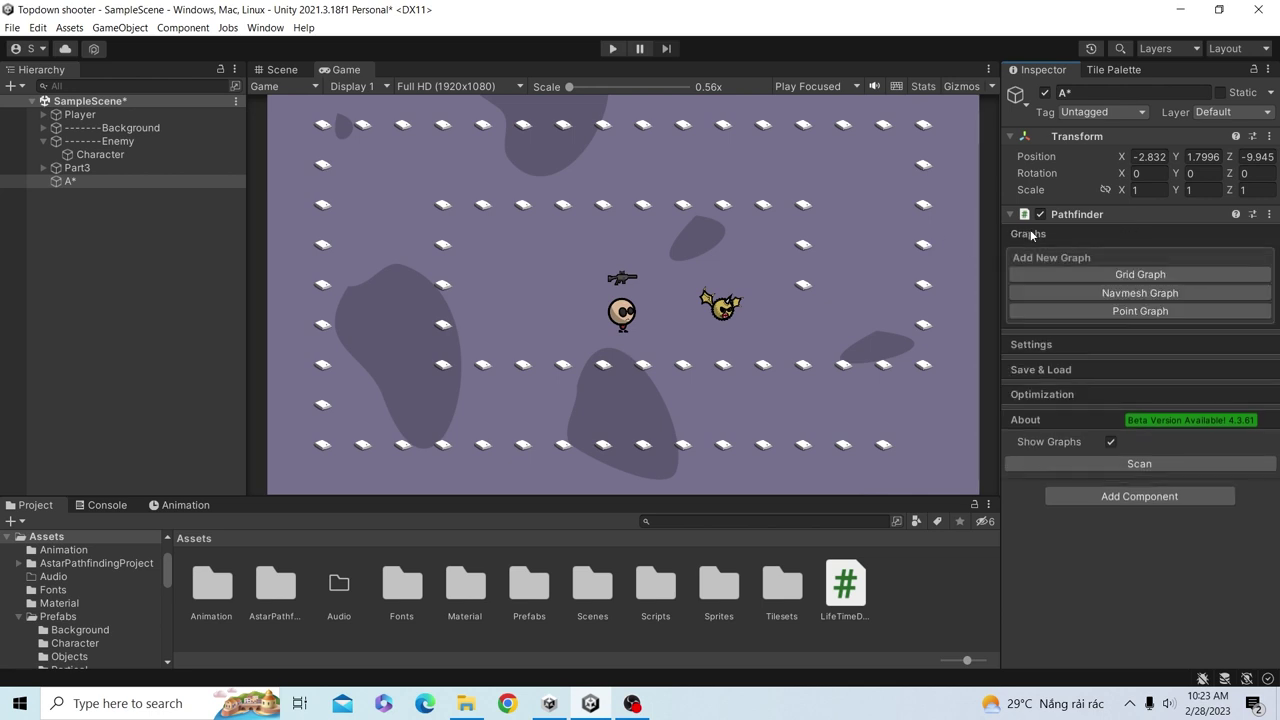
{"action": "left_click", "coordinate": [1071, 270]}
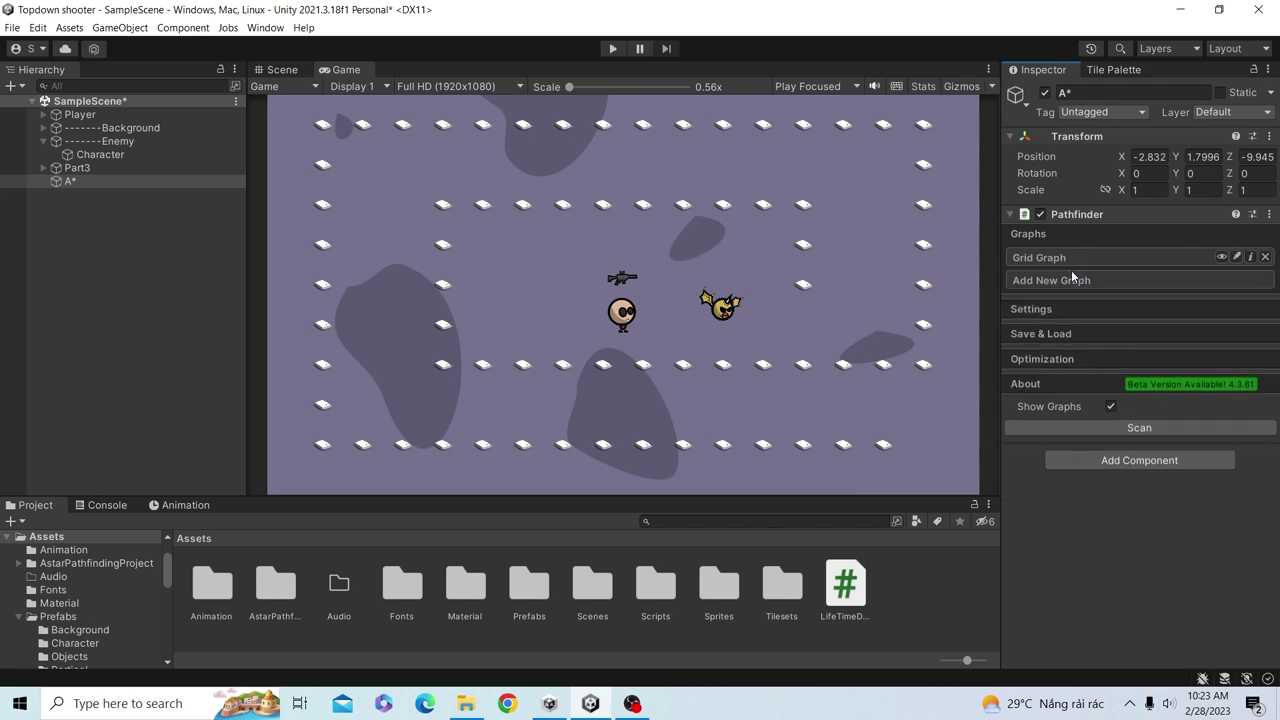
{"action": "left_click", "coordinate": [1062, 259]}
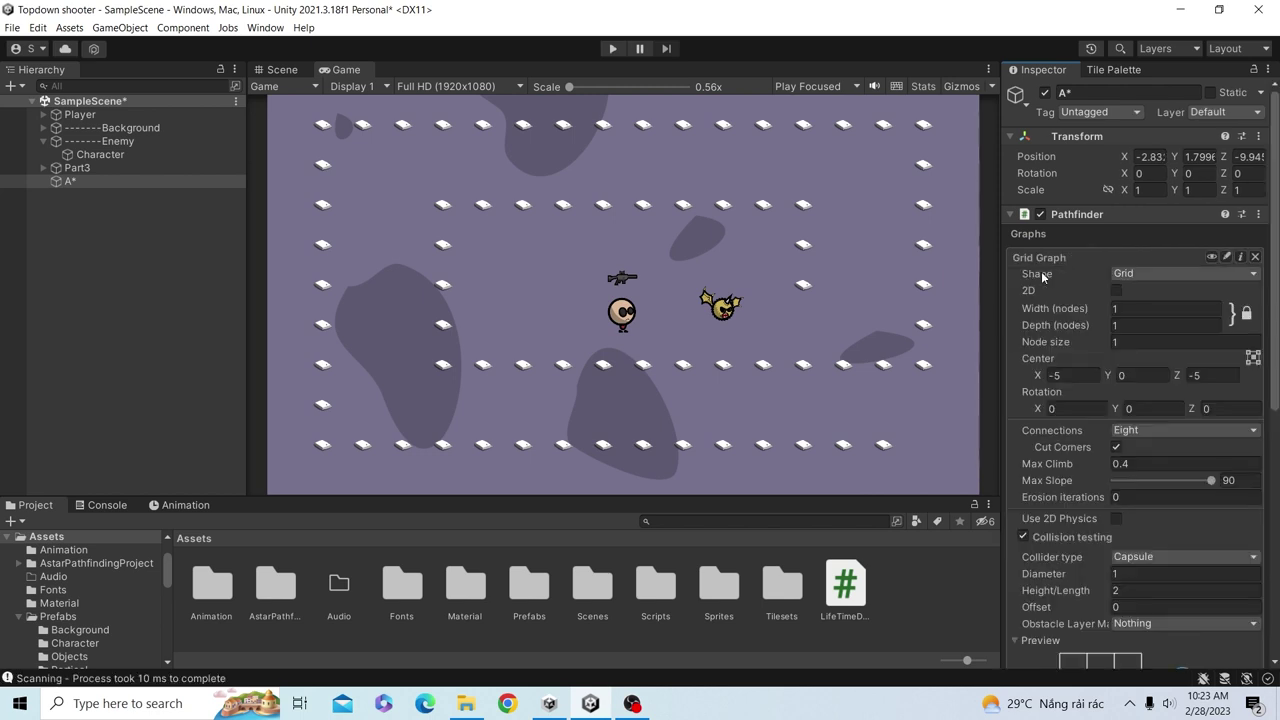
{"action": "double_click", "coordinate": [70, 181]}
{"action": "scroll", "coordinate": [743, 313], "scroll_direction": "up", "scroll_amount": 2}
{"action": "scroll", "coordinate": [700, 349], "scroll_direction": "up", "scroll_amount": 3}
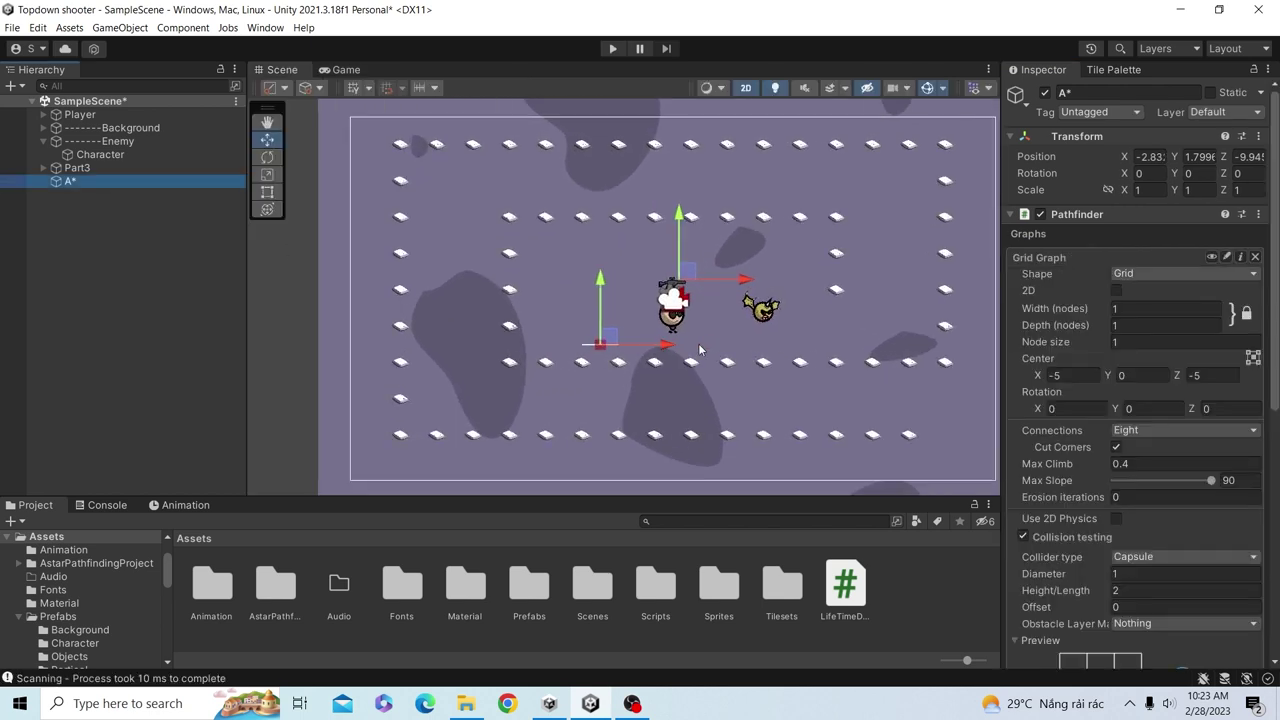
{"action": "scroll", "coordinate": [500, 376], "scroll_direction": "up", "scroll_amount": 3}
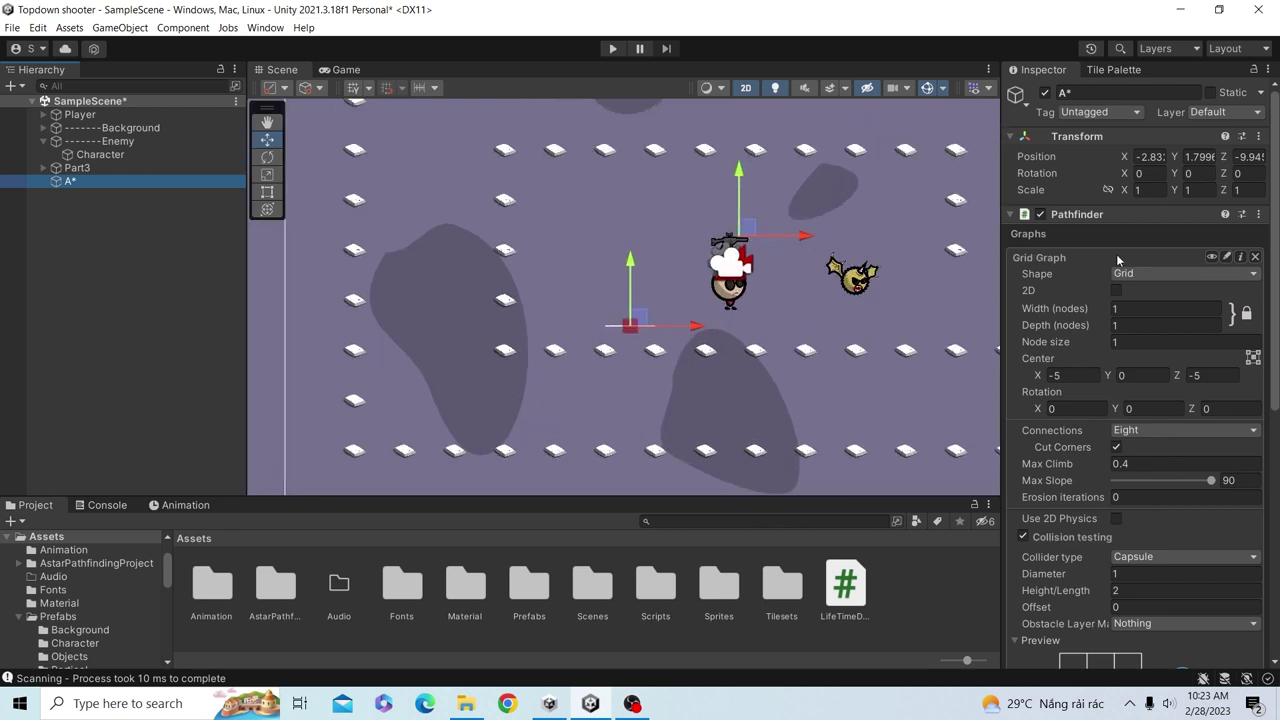
{"action": "mouse_move", "coordinate": [641, 320]}
{"action": "left_mouse_down"}
{"action": "mouse_move", "coordinate": [688, 265]}
{"action": "mouse_move", "coordinate": [668, 284]}
{"action": "left_mouse_up"}
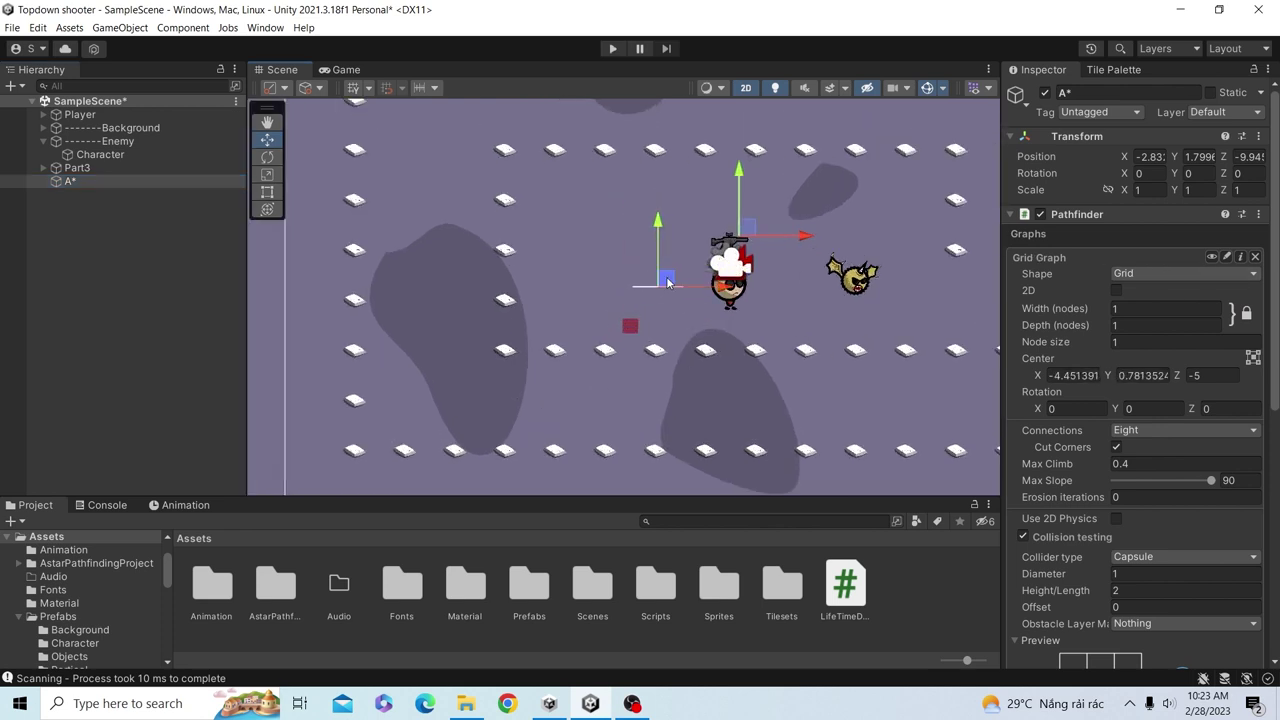
{"action": "left_click", "coordinate": [1116, 291]}
Set the grid graph to Width 30 and Depth 20 nodes.
{"action": "scroll", "coordinate": [791, 311], "scroll_direction": "down", "scroll_amount": 2}
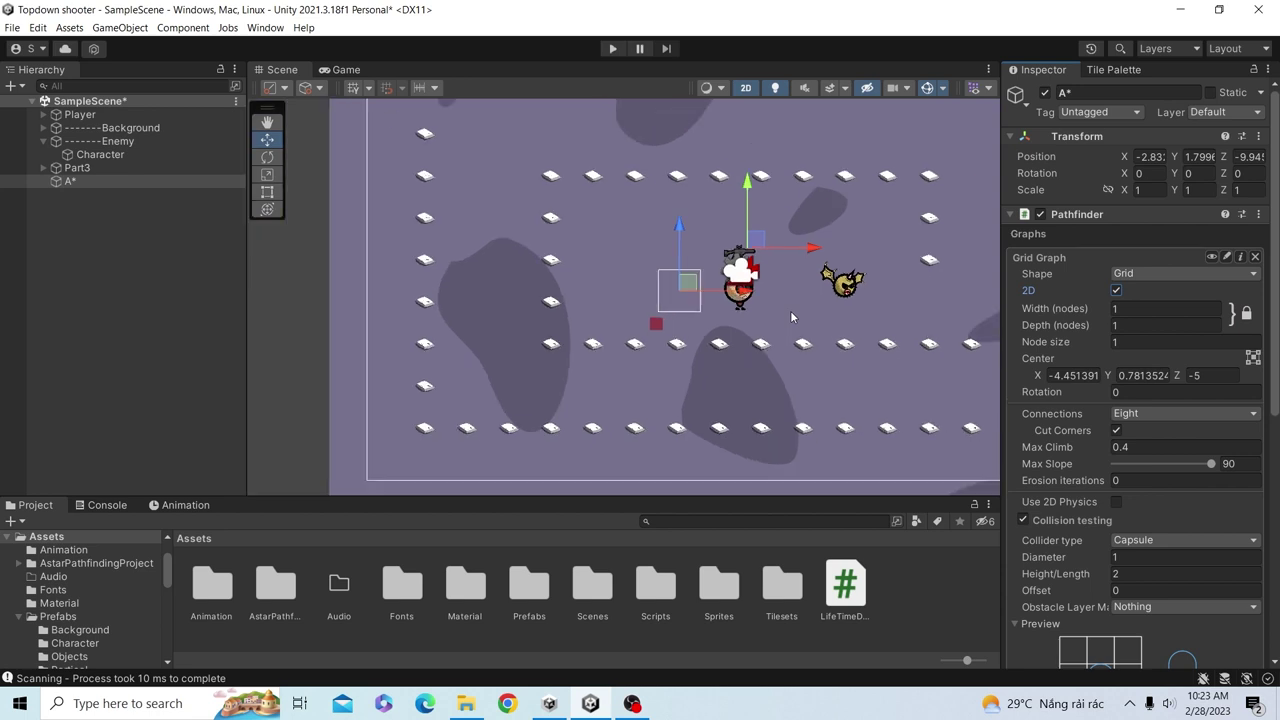
{"action": "scroll", "coordinate": [790, 310], "scroll_direction": "down", "scroll_amount": 2}
{"action": "scroll", "coordinate": [816, 308], "scroll_direction": "down", "scroll_amount": 2}
{"action": "scroll", "coordinate": [832, 306], "scroll_direction": "down", "scroll_amount": 2}
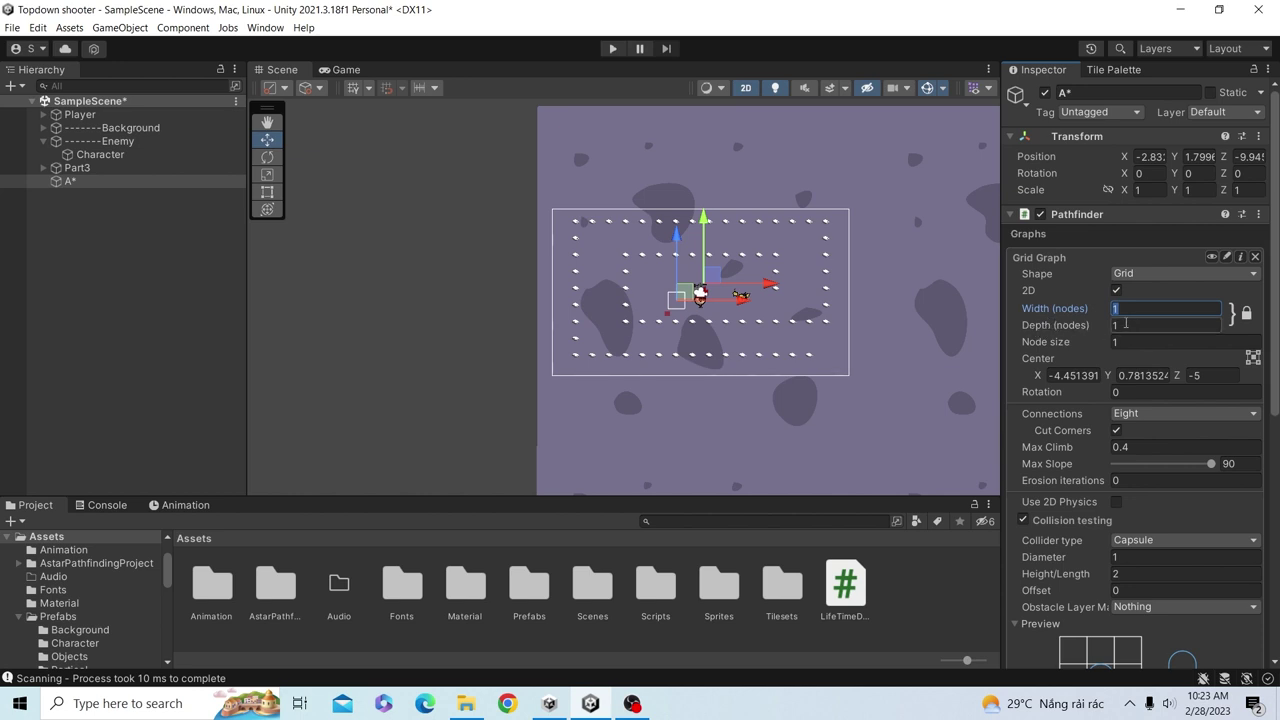
{"action": "type", "text": "20"}
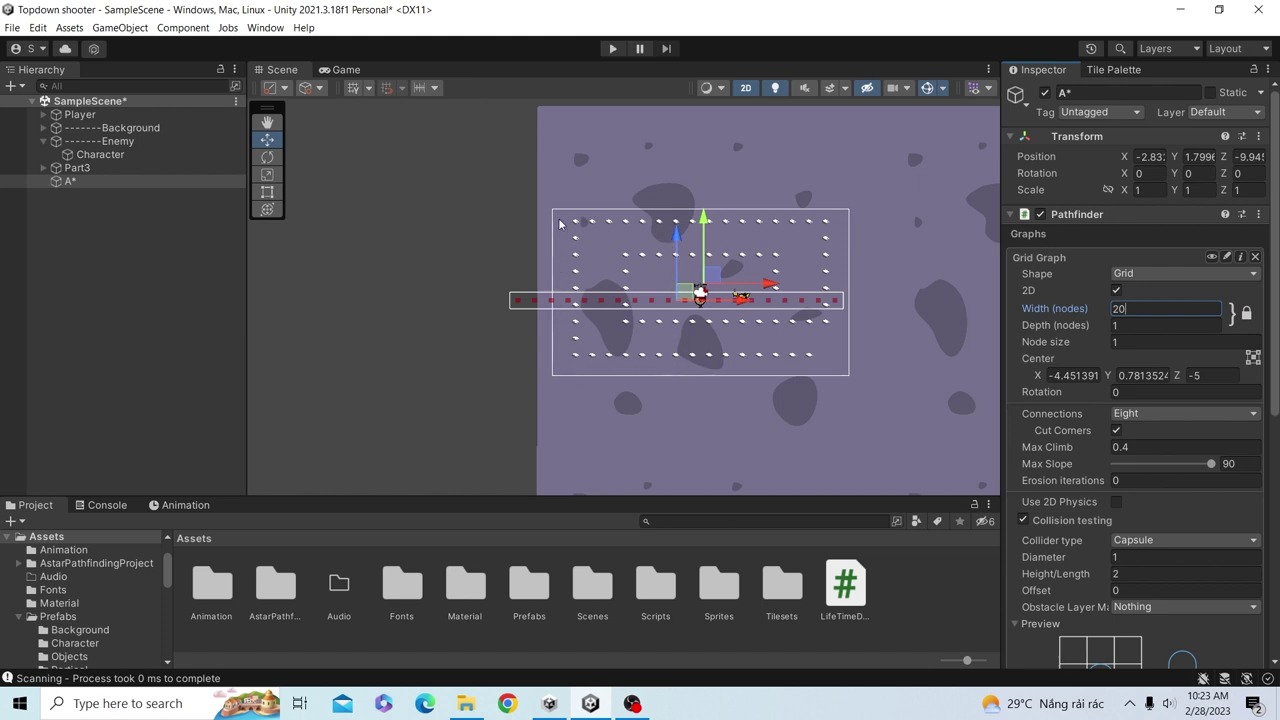
{"action": "left_click", "coordinate": [1036, 311]}
{"action": "type", "text": "30"}
{"action": "left_click", "coordinate": [1158, 326]}
{"action": "type", "text": "3"}
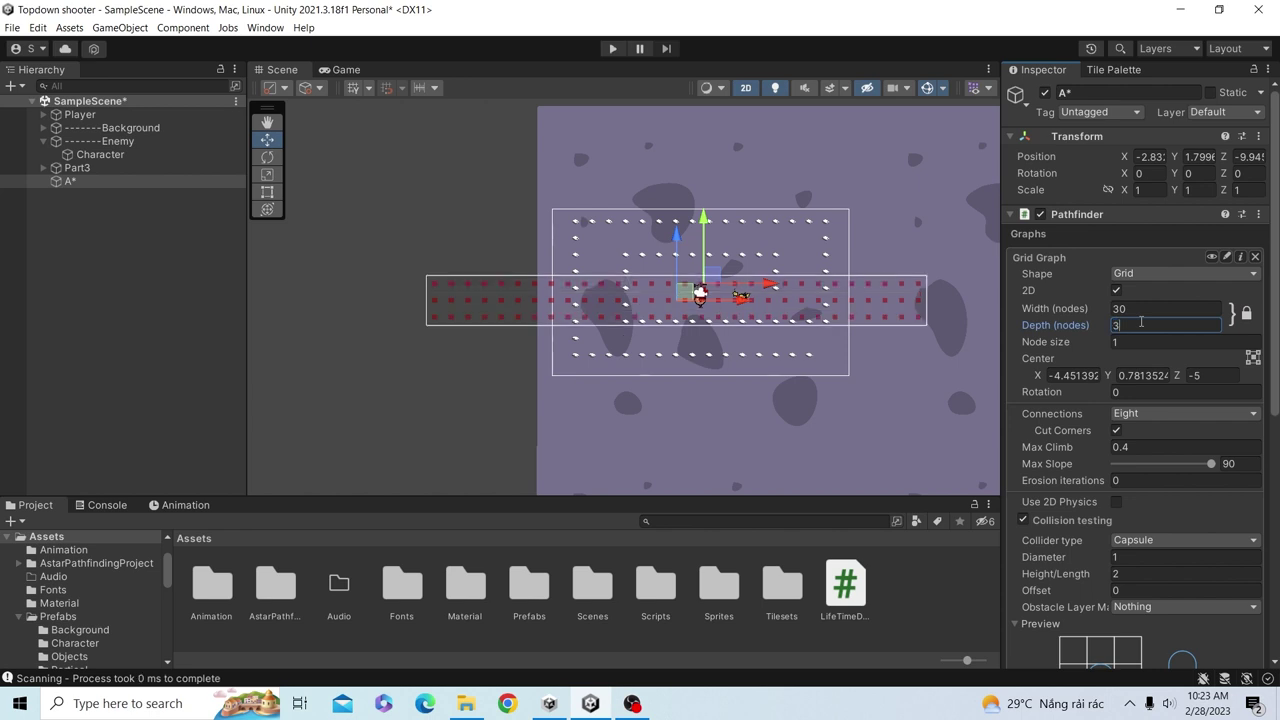
{"action": "type", "text": "0"}
{"action": "scroll", "coordinate": [805, 334], "scroll_direction": "down", "scroll_amount": 2}
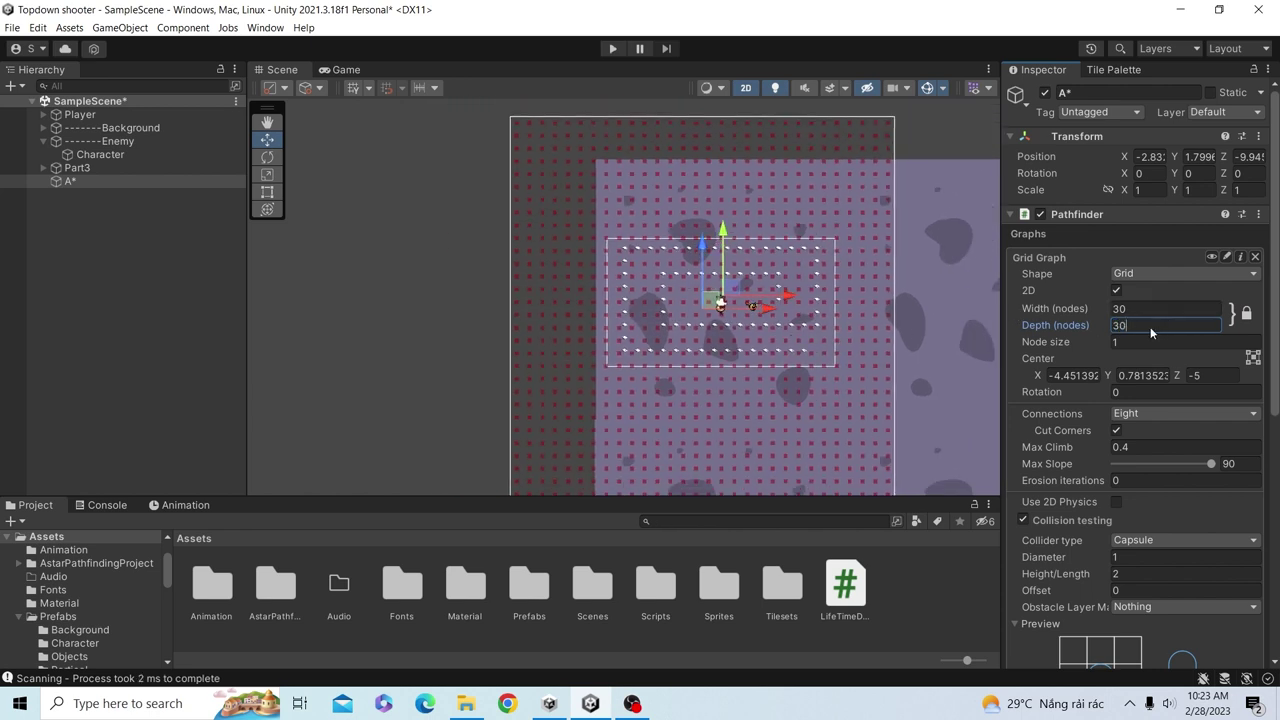
{"action": "double_click", "coordinate": [1151, 326]}
{"action": "type", "text": "20"}
{"action": "scroll", "coordinate": [877, 372], "scroll_direction": "up", "scroll_amount": 2}
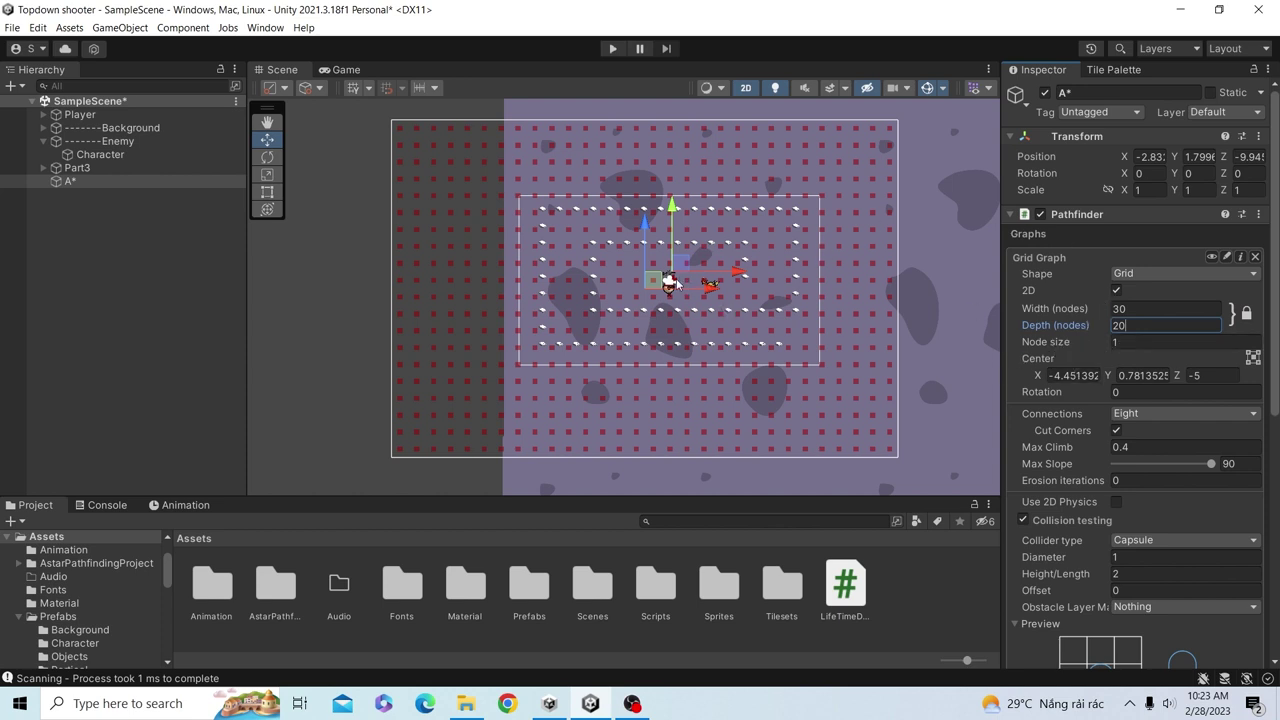
Center the grid graph at X 0, Y 0 and enable Use 2D Physics.
{"action": "left_click", "coordinate": [1070, 375]}
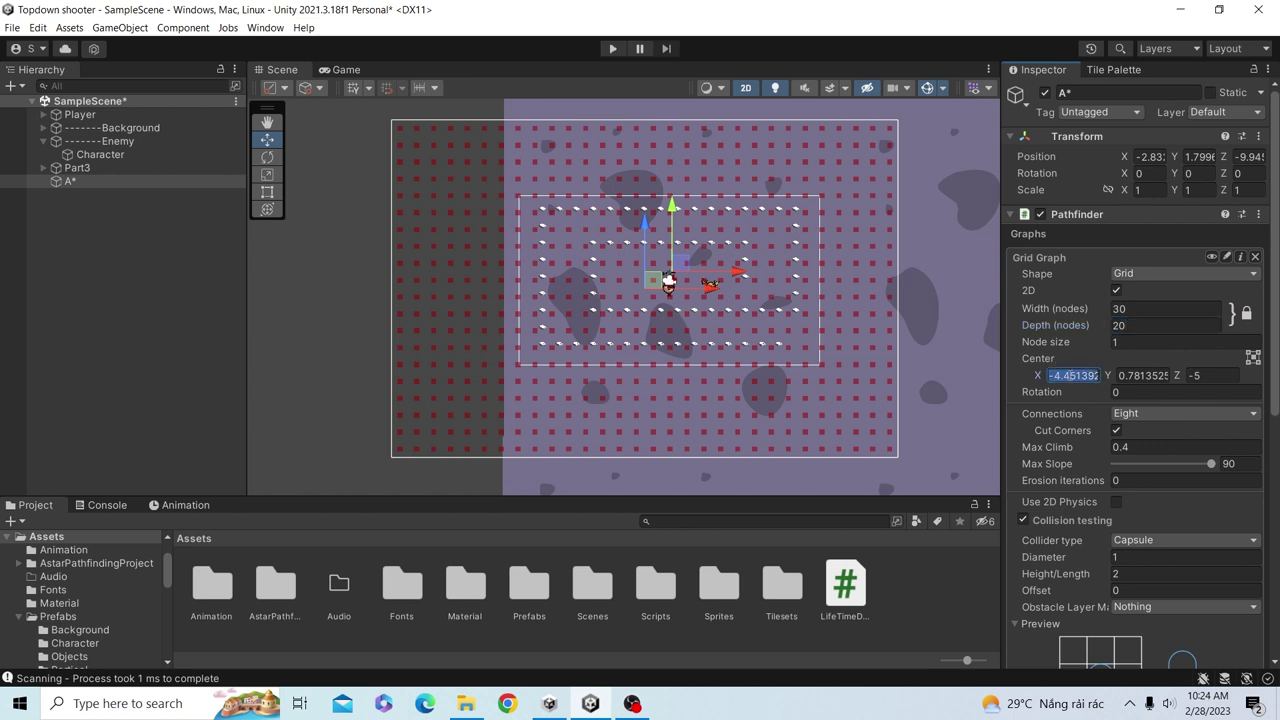
{"action": "type", "text": "0"}
{"action": "left_click", "coordinate": [1148, 378]}
{"action": "type", "text": "0"}
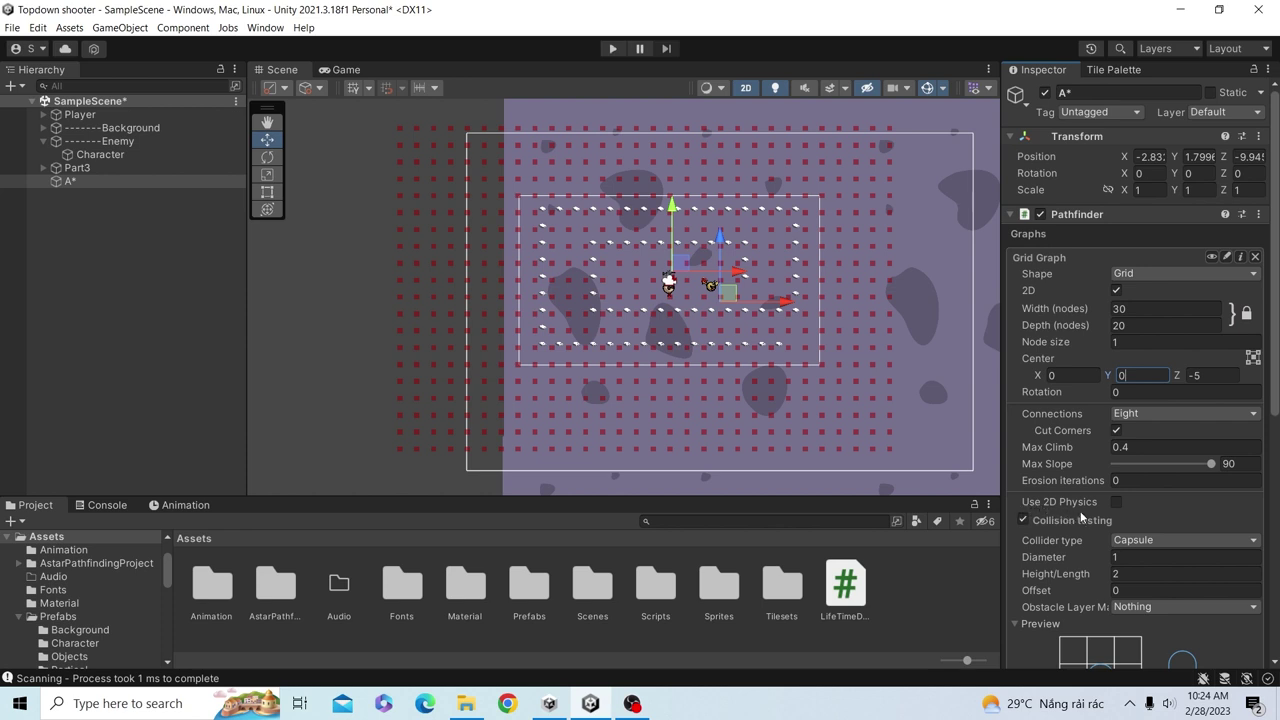
{"action": "left_click", "coordinate": [1117, 508]}
{"action": "left_click", "coordinate": [1115, 506]}
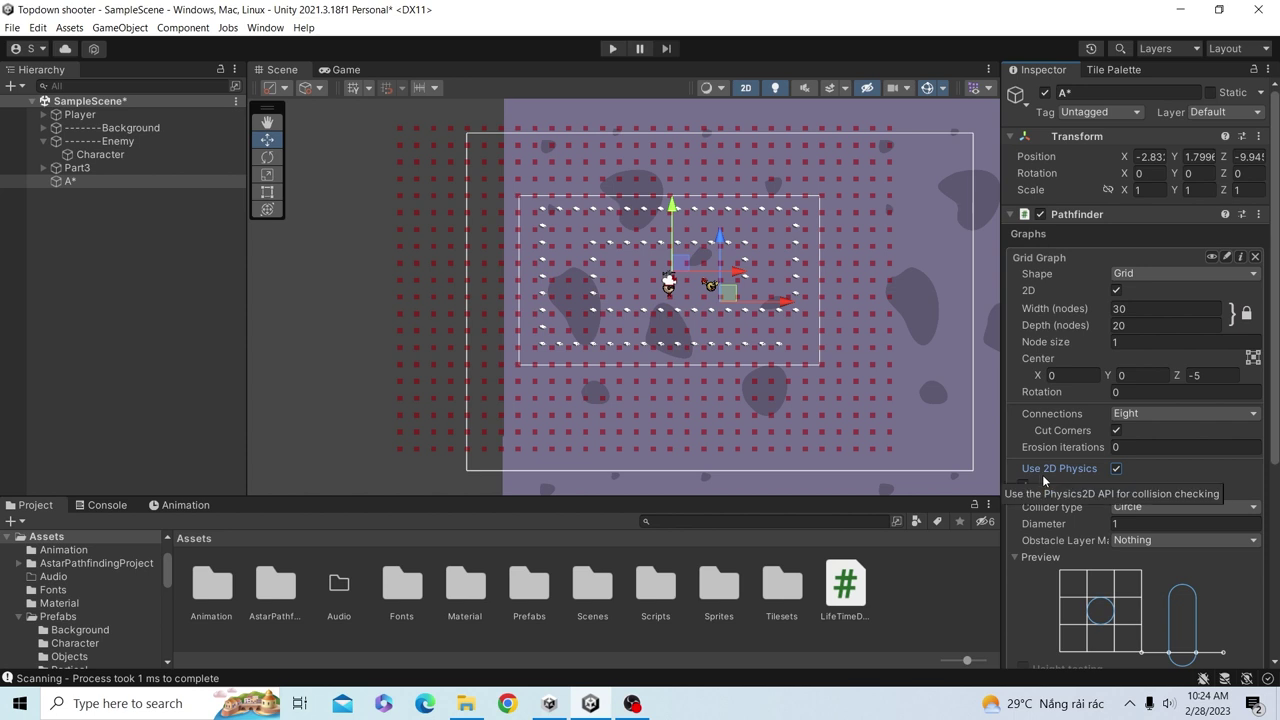
{"action": "scroll", "coordinate": [1042, 474], "scroll_direction": "down", "scroll_amount": 1}
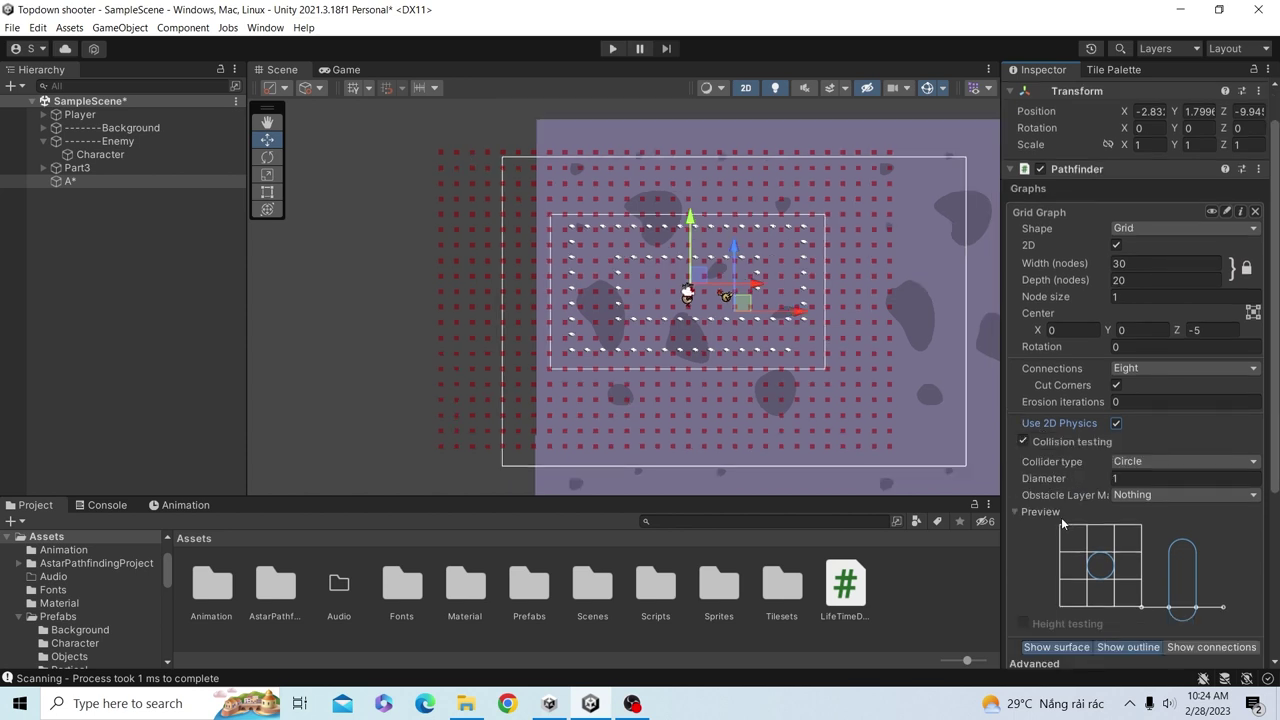
{"action": "scroll", "coordinate": [649, 352], "scroll_direction": "up", "scroll_amount": 2}
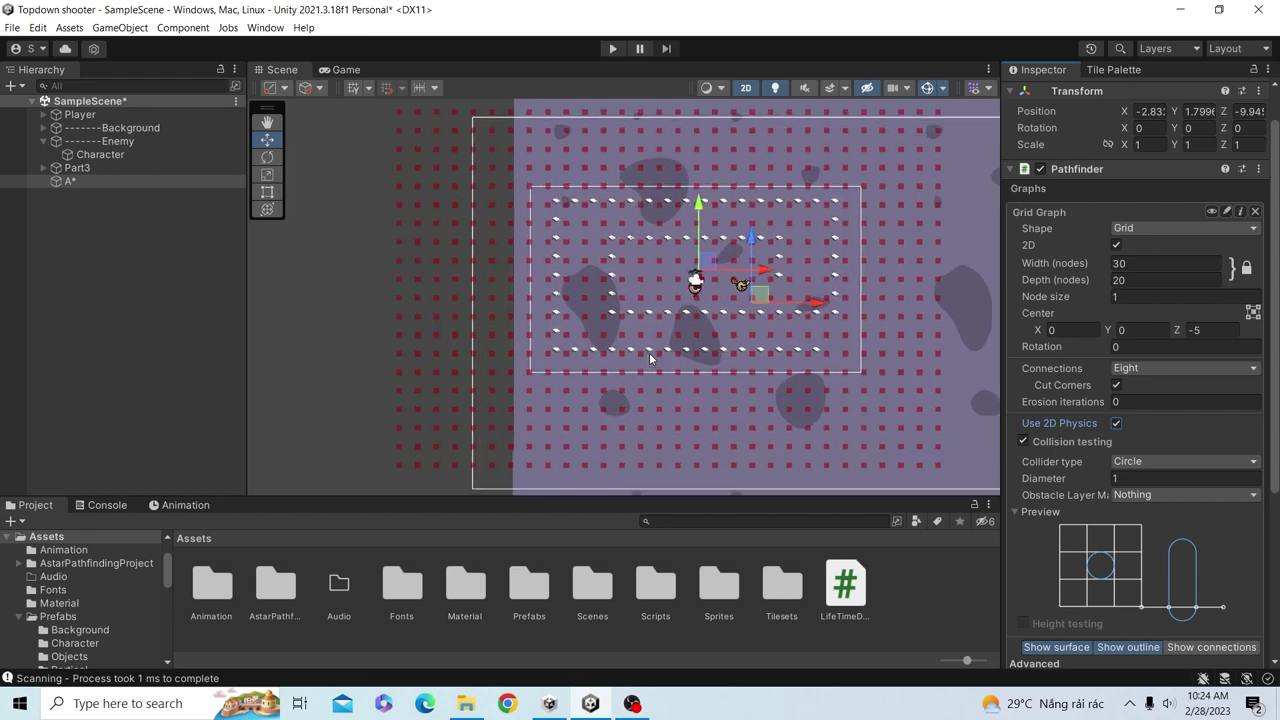
{"action": "scroll", "coordinate": [649, 352], "scroll_direction": "up", "scroll_amount": 3}
{"action": "scroll", "coordinate": [652, 358], "scroll_direction": "up", "scroll_amount": 2}
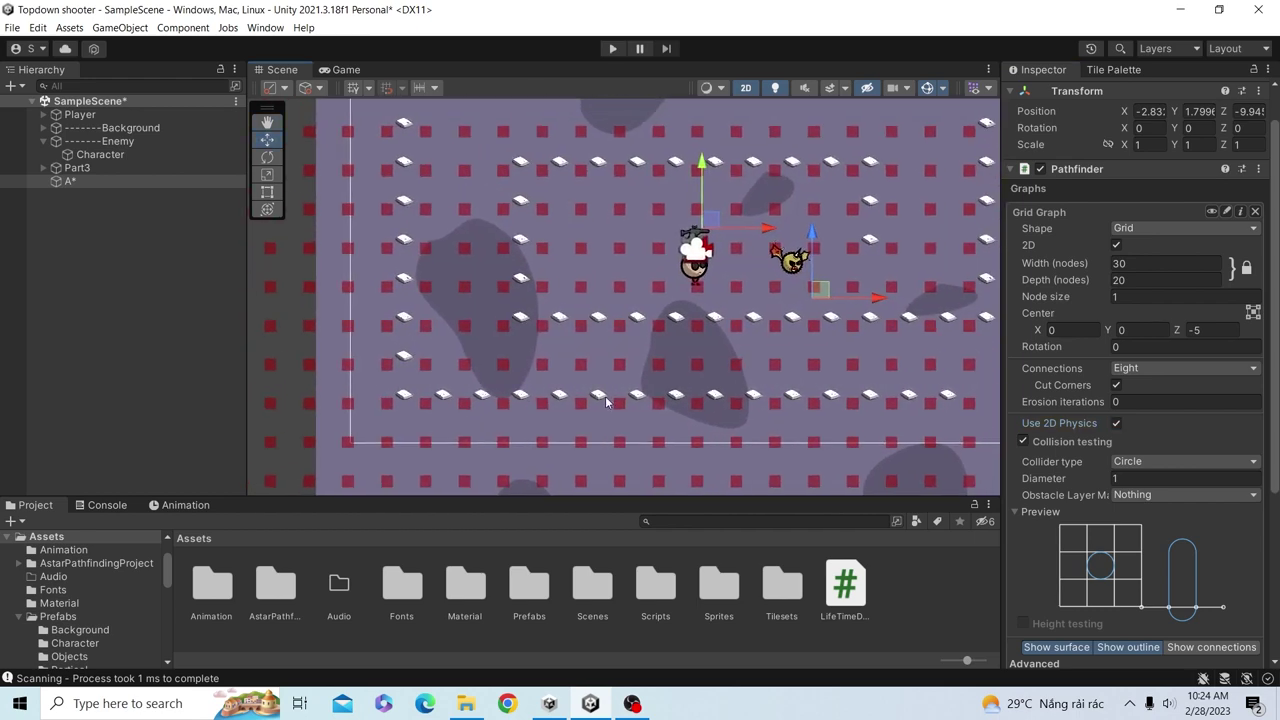
{"action": "scroll", "coordinate": [620, 404], "scroll_direction": "down", "scroll_amount": 1}
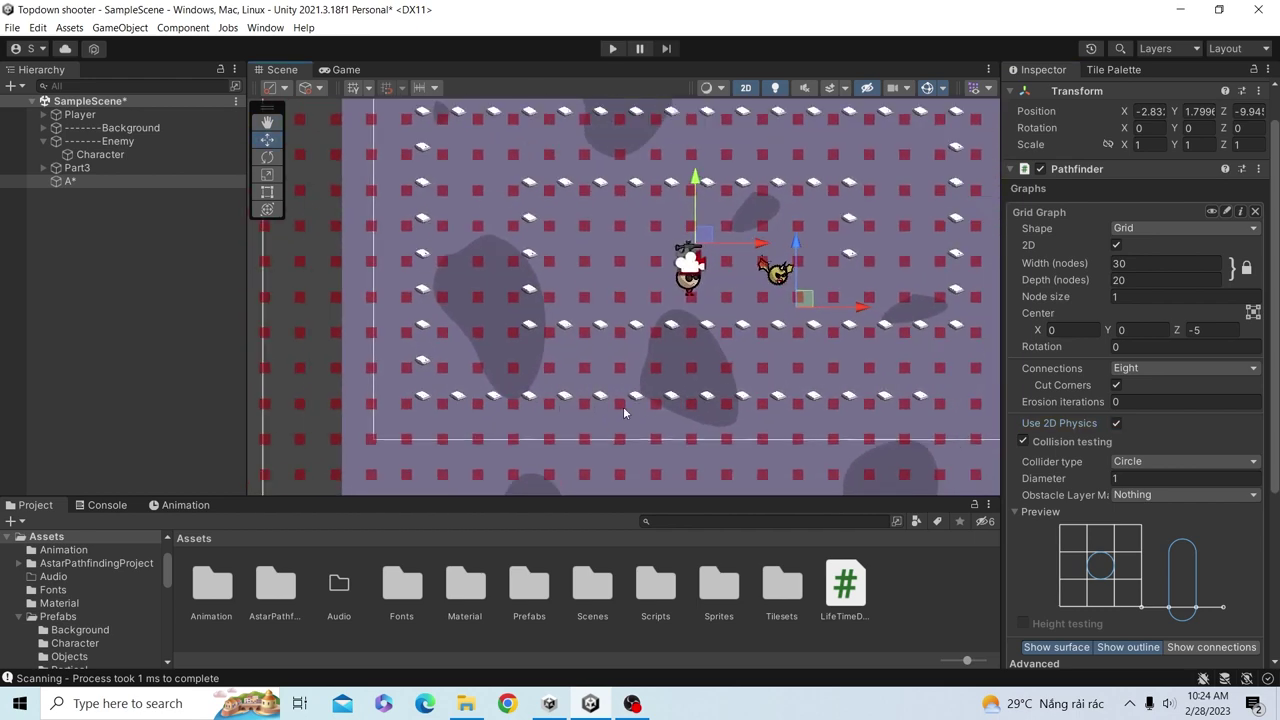
{"action": "scroll", "coordinate": [623, 406], "scroll_direction": "down", "scroll_amount": 1}
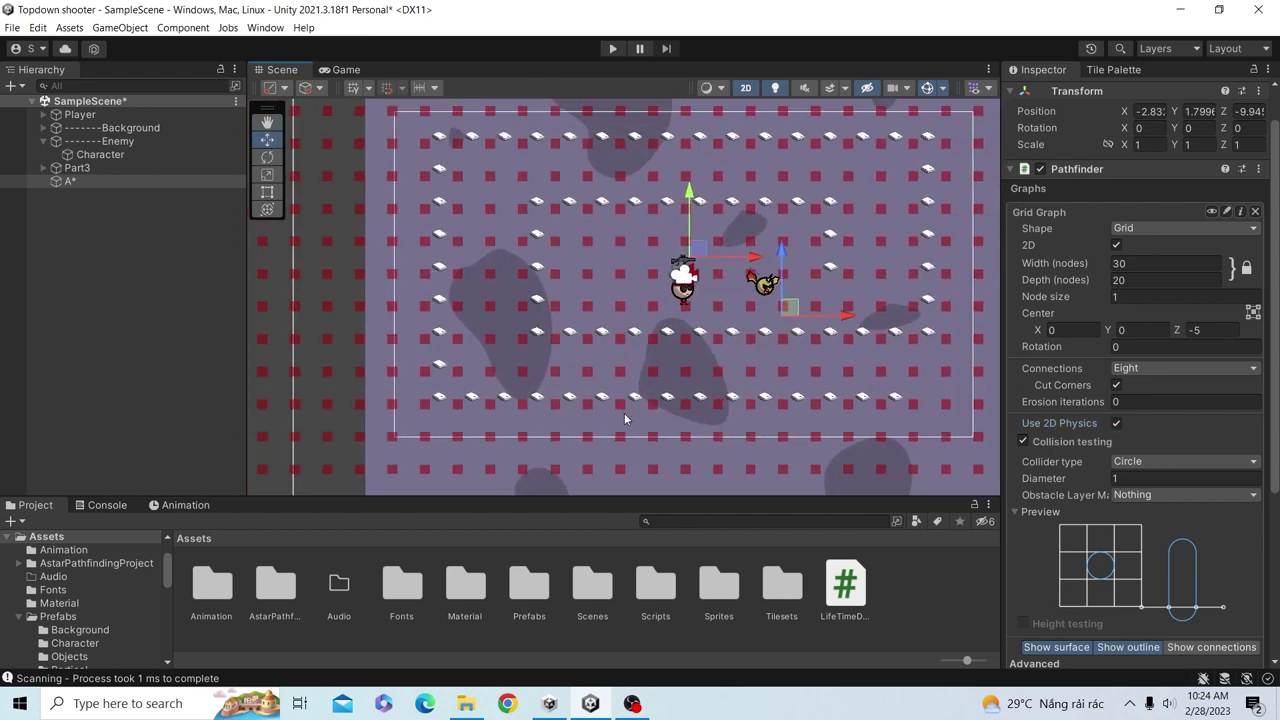
Expand the Background and Objects groups and select the tilemap Grid object.
{"action": "left_click", "coordinate": [44, 129]}
{"action": "left_click", "coordinate": [56, 141]}
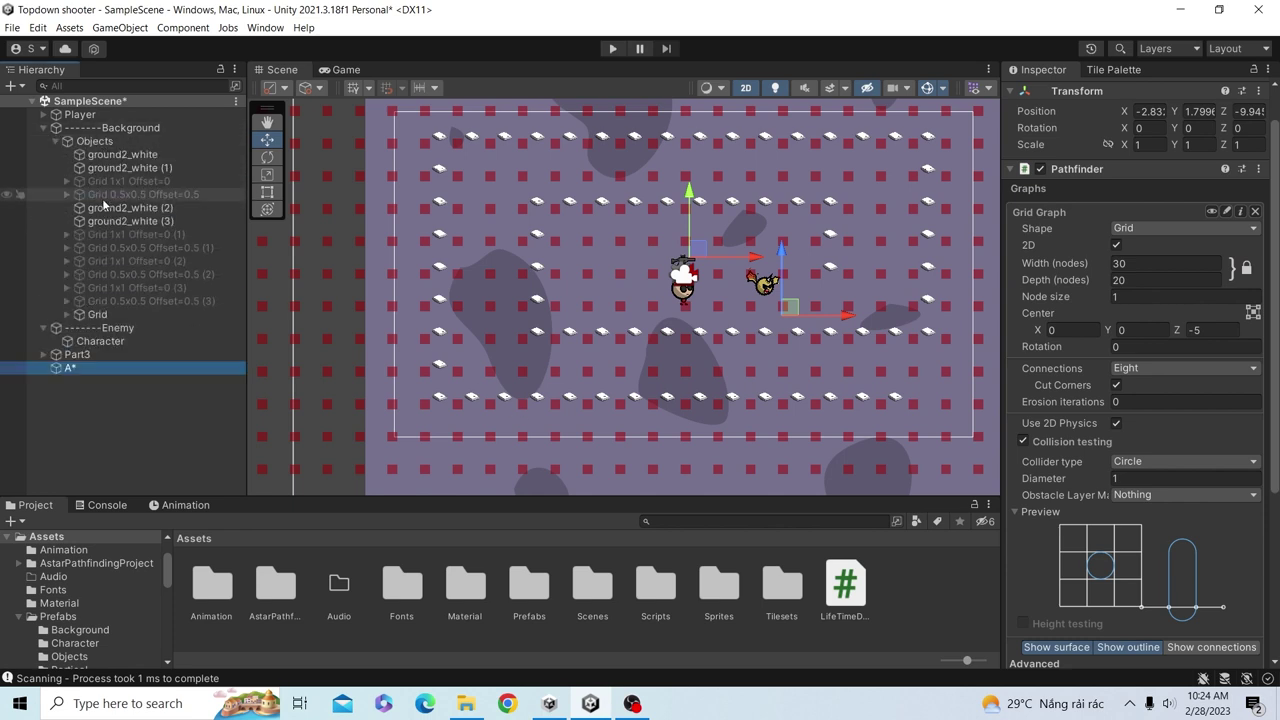
{"action": "left_click", "coordinate": [67, 314]}
{"action": "left_click", "coordinate": [95, 315]}
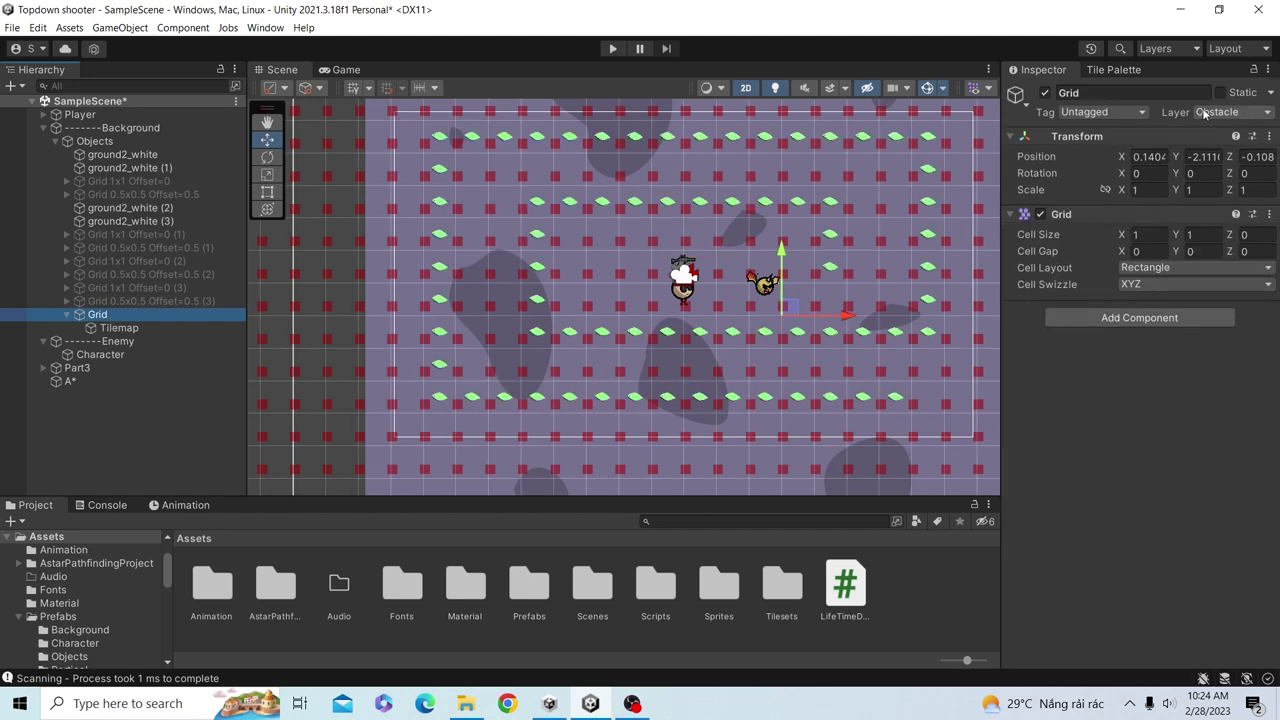
{"action": "scroll", "coordinate": [718, 328], "scroll_direction": "up", "scroll_amount": 1}
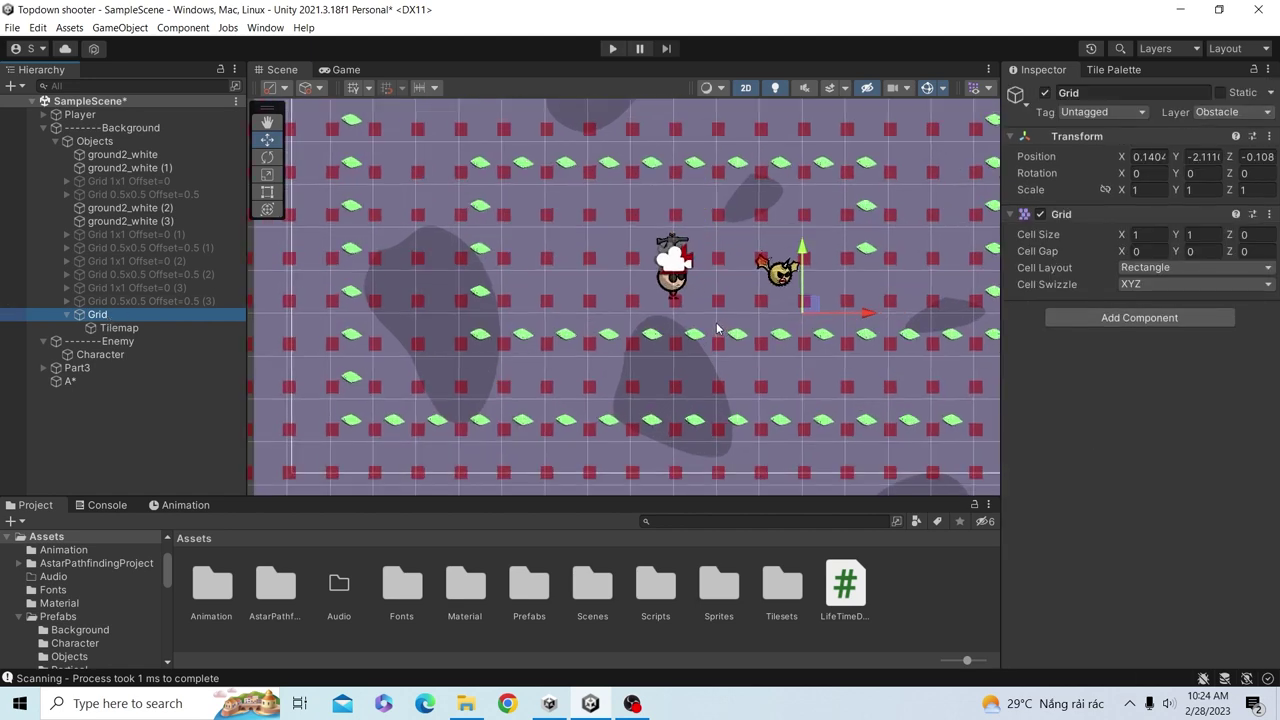
{"action": "middle_click_drag", "start_coordinate": [716, 328], "coordinate": [696, 334]}
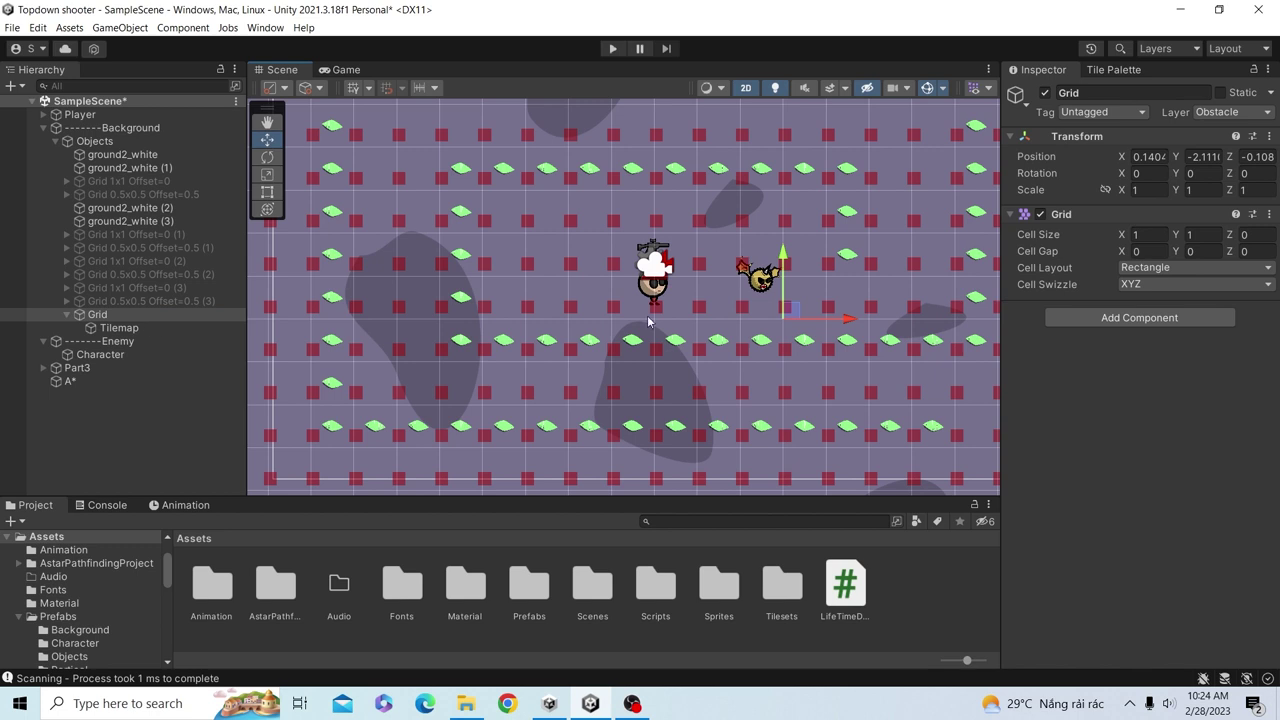
Check the Grid's layer list, then clear the duplicate Obstacle name from User Layer 7.
{"action": "left_click", "coordinate": [1233, 118]}
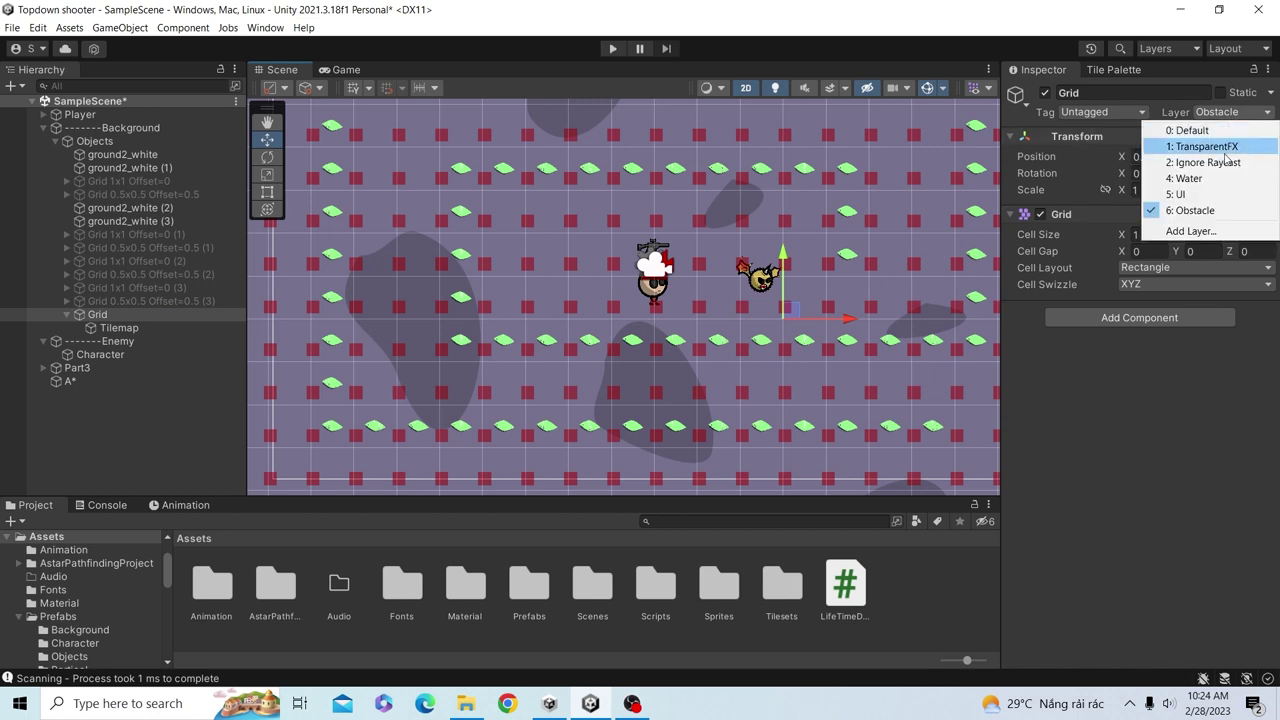
{"action": "left_click", "coordinate": [1183, 232]}
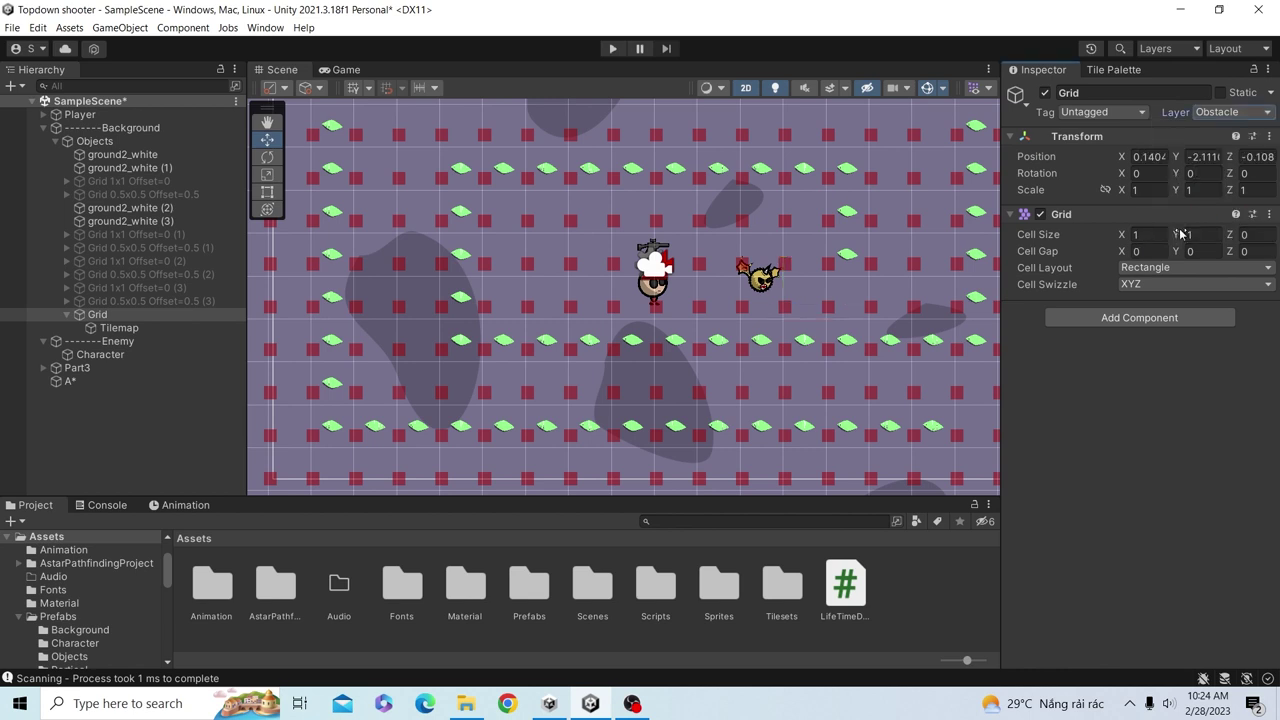
{"action": "left_click", "coordinate": [1167, 307]}
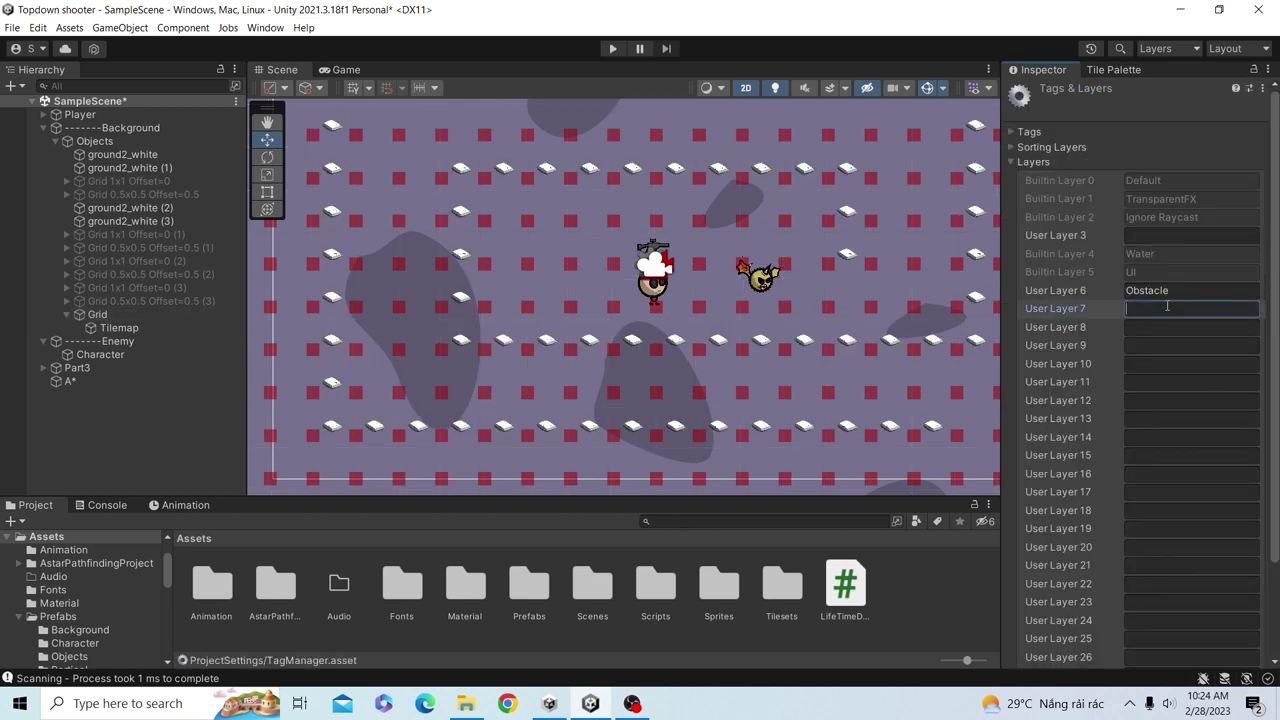
{"action": "type", "text": "Obstacles"}
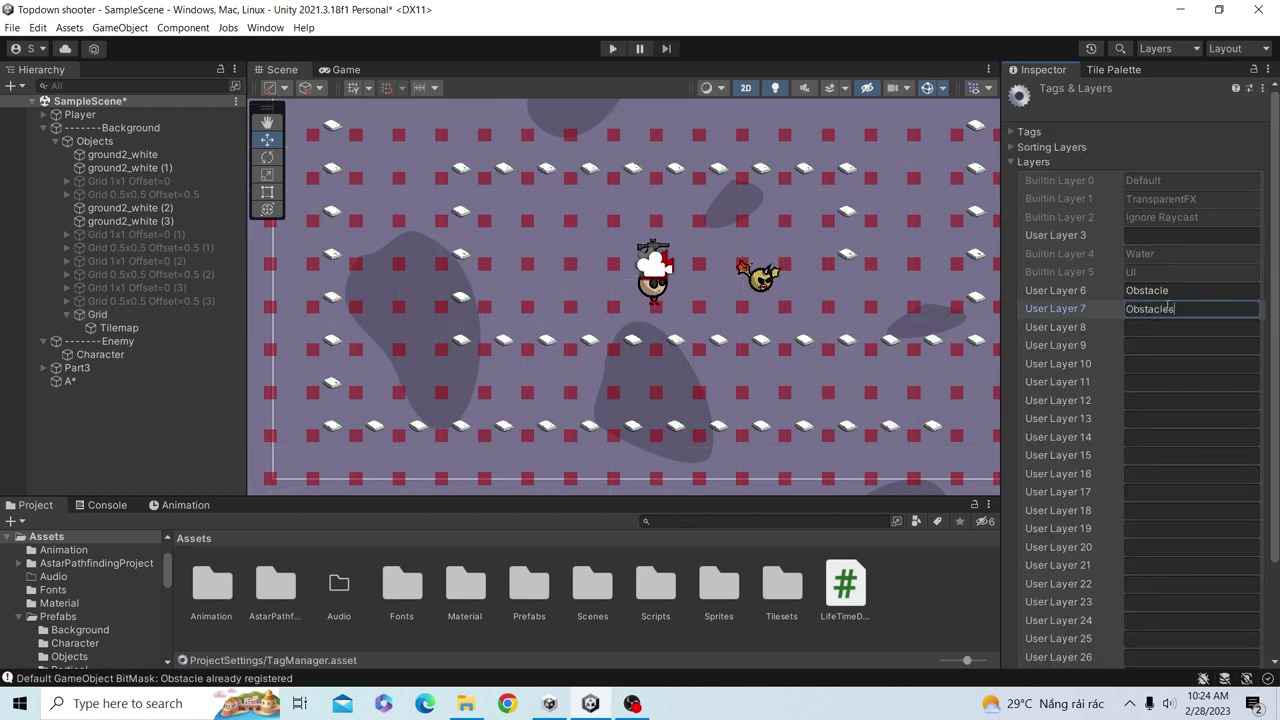
{"action": "double_click", "coordinate": [1165, 309]}
{"action": "key", "text": "BackSpace"}
Recheck the Grid's Obstacle layer in the Inspector and collapse the Background group.
{"action": "left_click", "coordinate": [95, 142]}
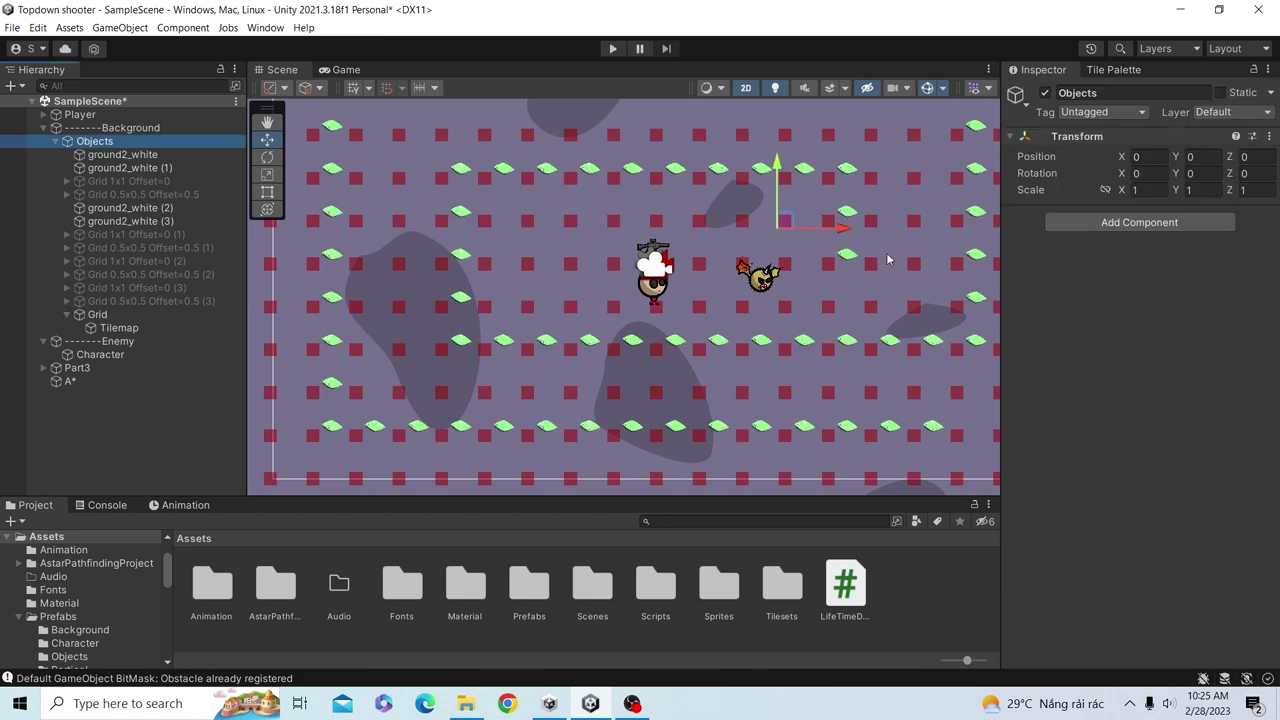
{"action": "left_click", "coordinate": [117, 316]}
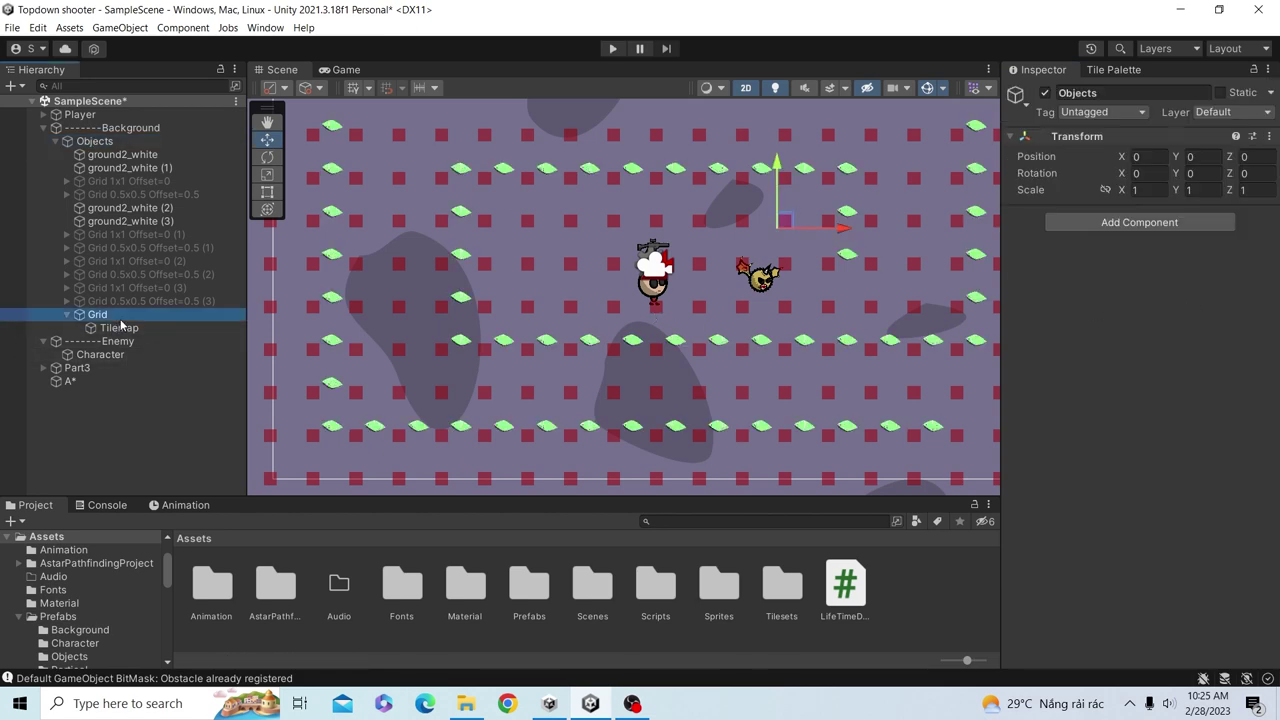
{"action": "scroll", "coordinate": [813, 319], "scroll_direction": "down", "scroll_amount": 2}
{"action": "scroll", "coordinate": [672, 326], "scroll_direction": "down", "scroll_amount": 2}
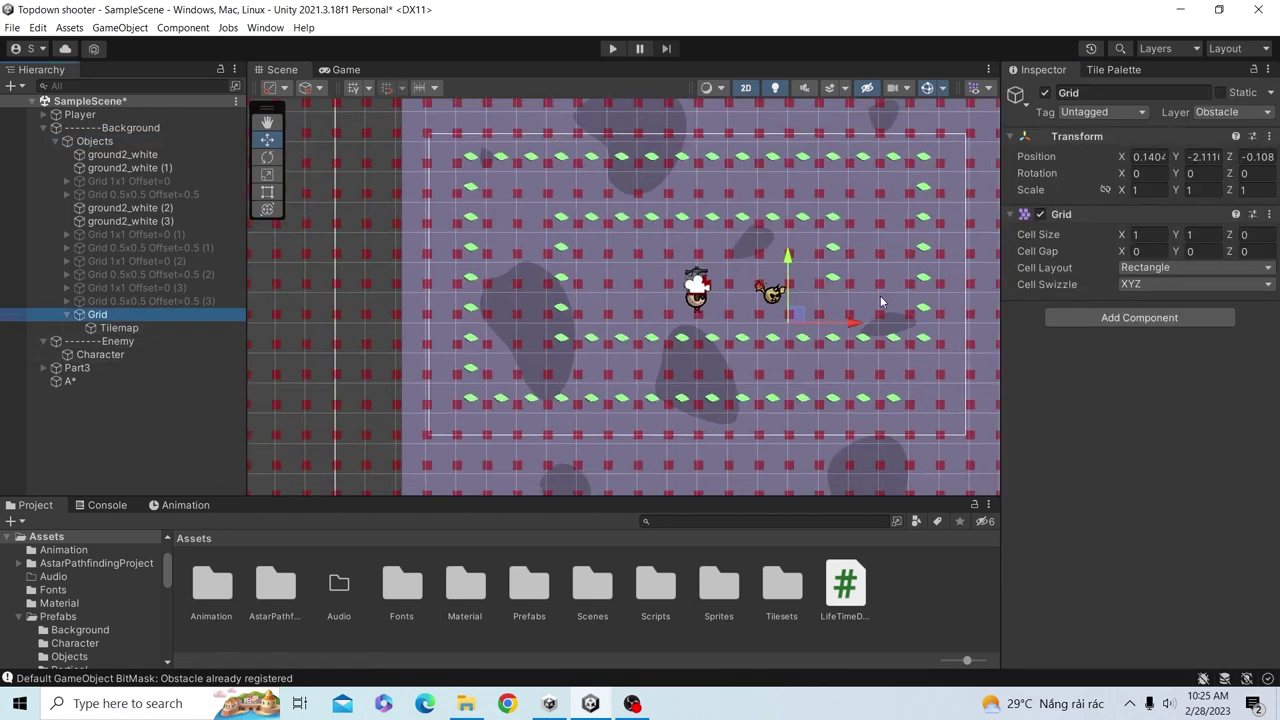
{"action": "scroll", "coordinate": [672, 326], "scroll_direction": "down", "scroll_amount": 2}
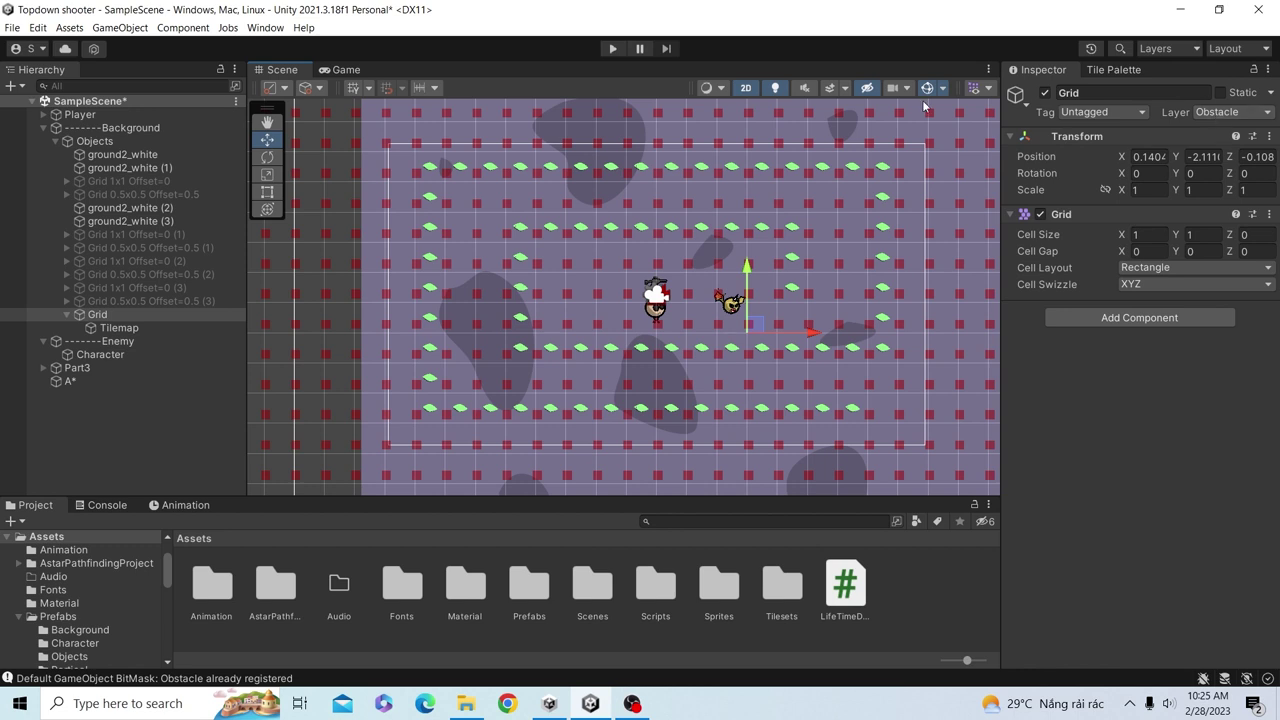
{"action": "left_click", "coordinate": [43, 128]}
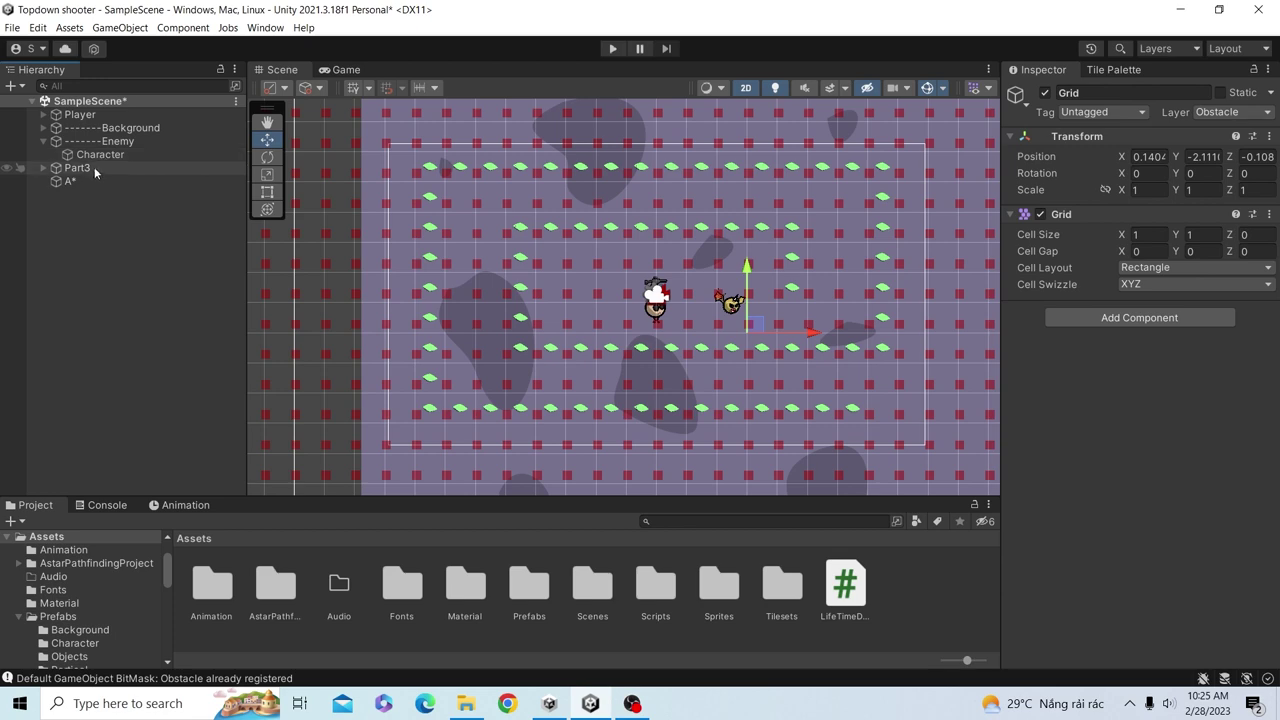
Set the A* Grid Graph's Obstacle Layer Mask to Obstacle.
{"action": "left_click", "coordinate": [90, 168]}
{"action": "left_click", "coordinate": [84, 180]}
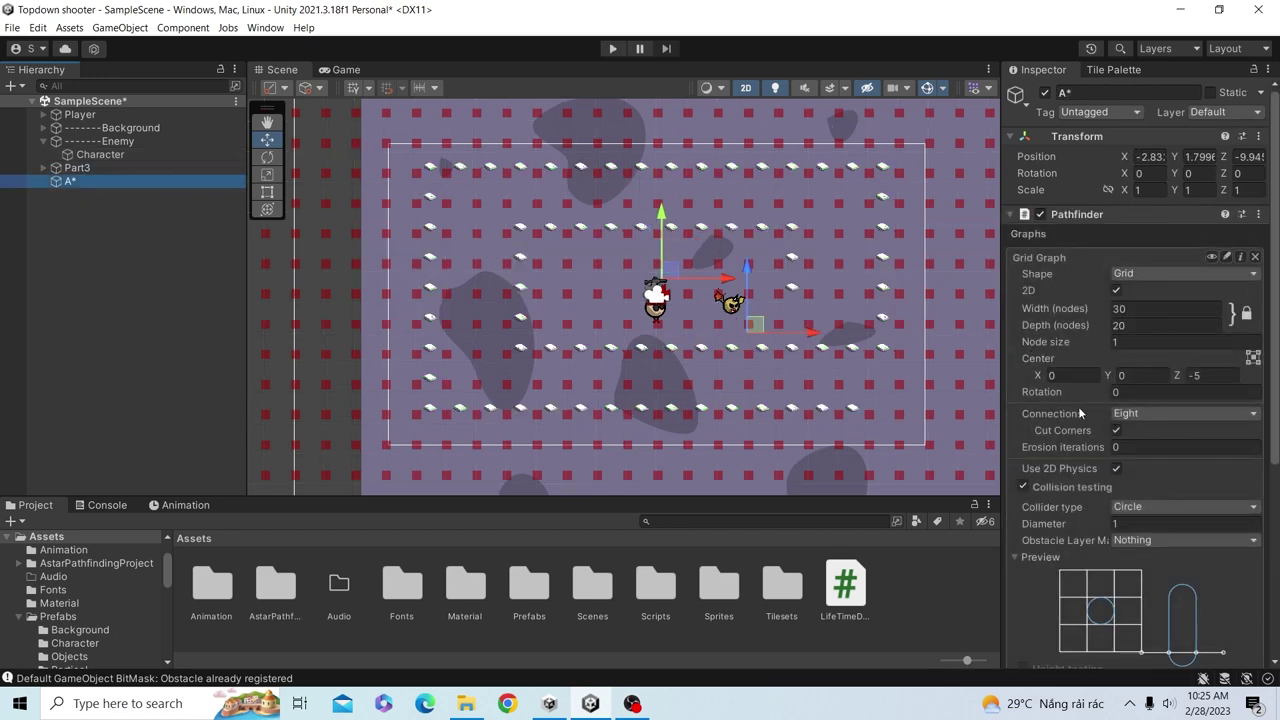
{"action": "scroll", "coordinate": [1090, 445], "scroll_direction": "down", "scroll_amount": 1}
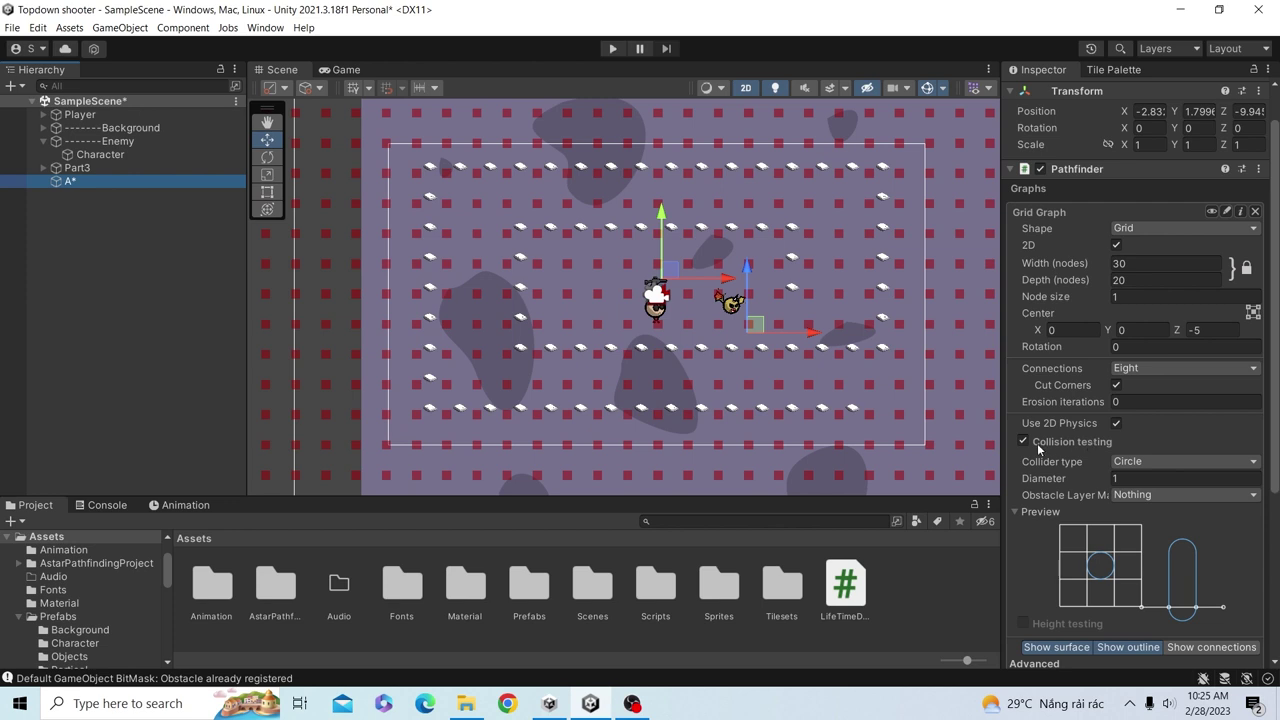
{"action": "scroll", "coordinate": [1085, 447], "scroll_direction": "down", "scroll_amount": 1}
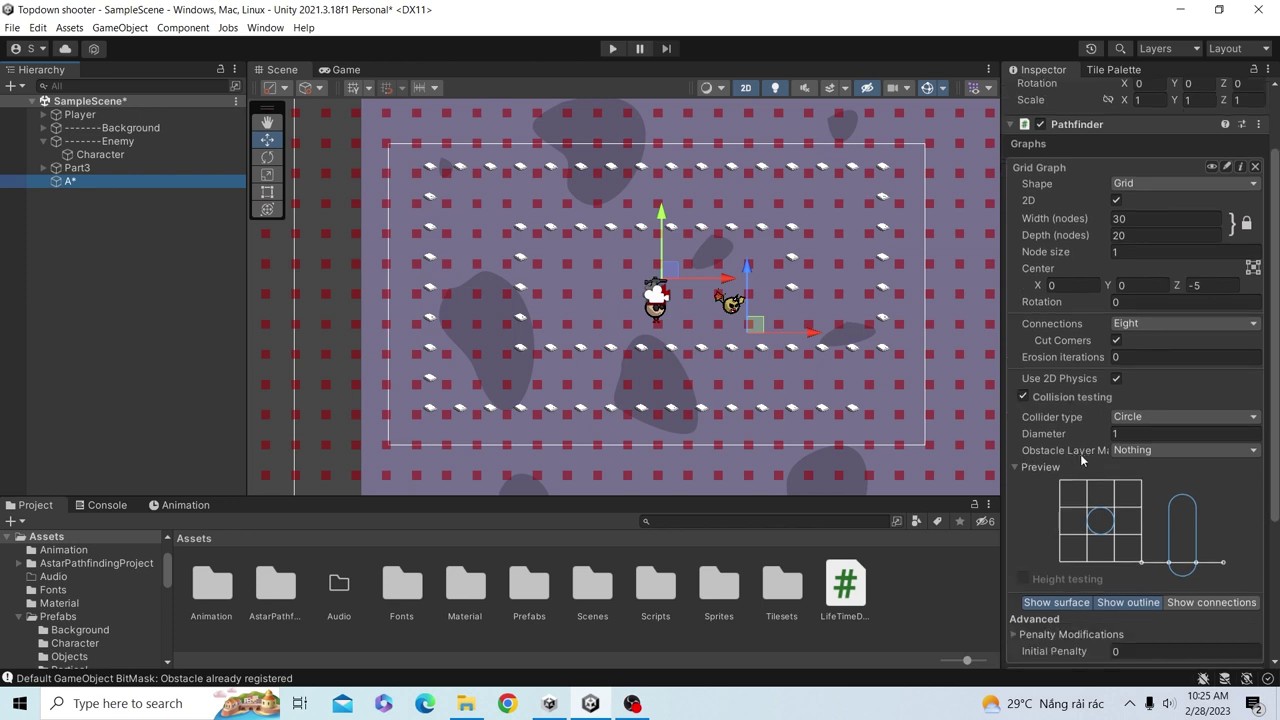
{"action": "left_click", "coordinate": [1137, 451]}
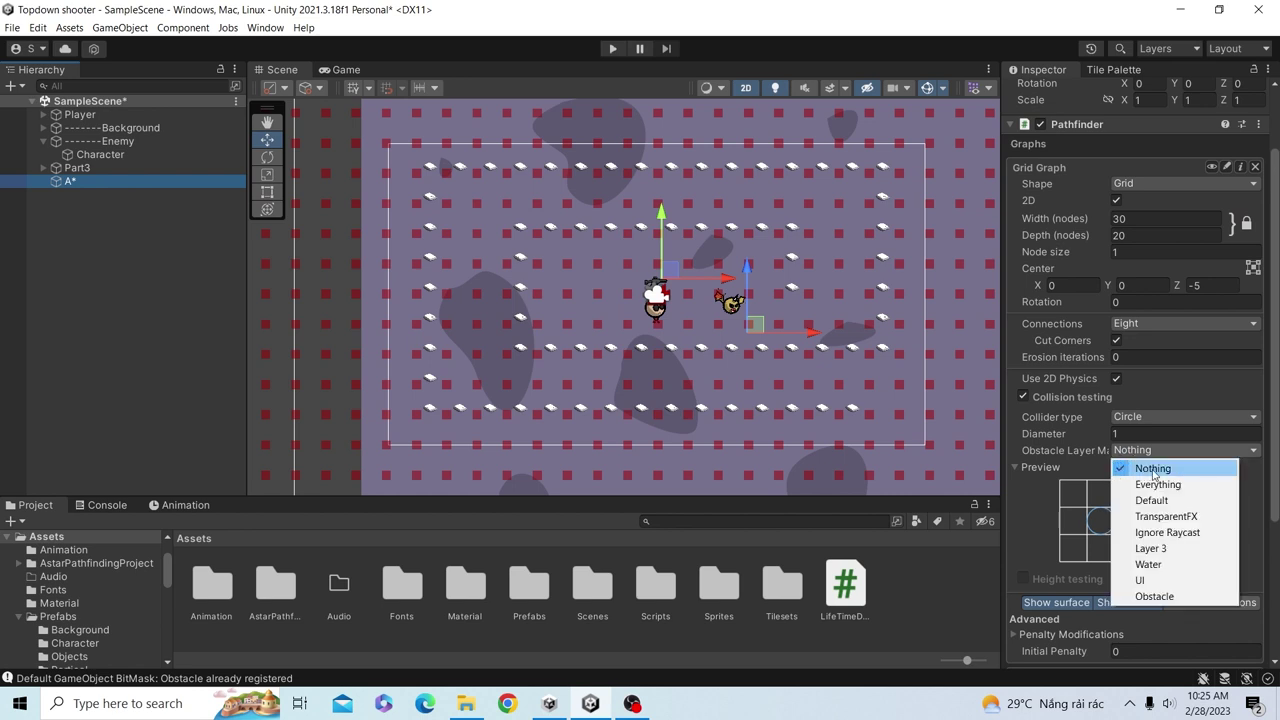
{"action": "left_click", "coordinate": [1155, 597]}
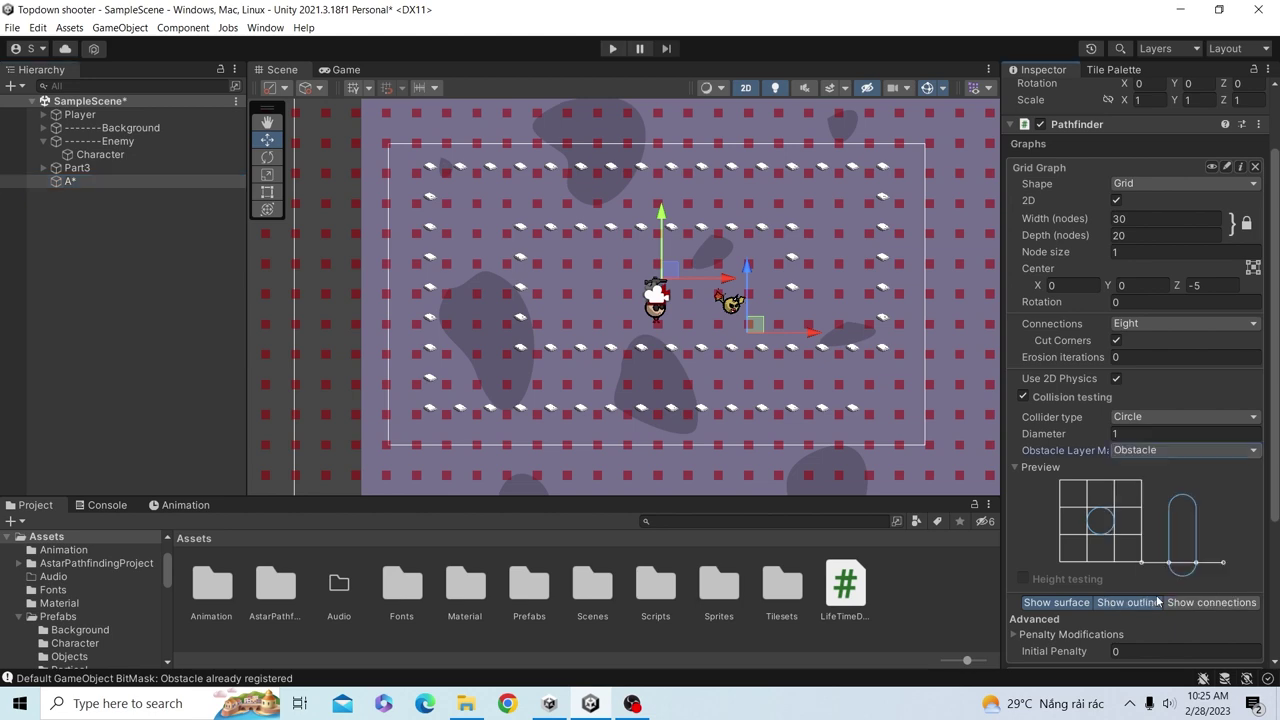
{"action": "scroll", "coordinate": [1158, 539], "scroll_direction": "down", "scroll_amount": 1}
{"action": "scroll", "coordinate": [1158, 539], "scroll_direction": "down", "scroll_amount": 4}
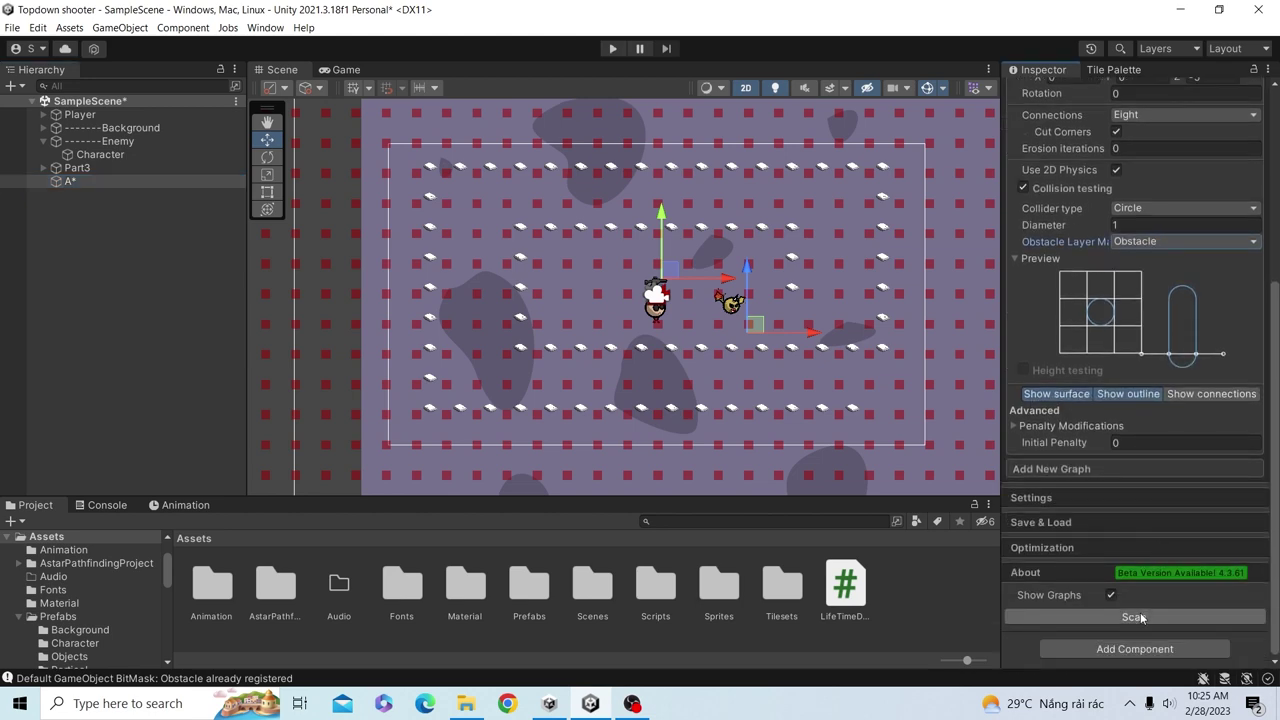
Pan and zoom the Scene view to inspect the rescanned maze graph.
{"action": "scroll", "coordinate": [785, 410], "scroll_direction": "down", "scroll_amount": 2}
{"action": "middle_click_drag", "start_coordinate": [854, 409], "coordinate": [725, 365]}
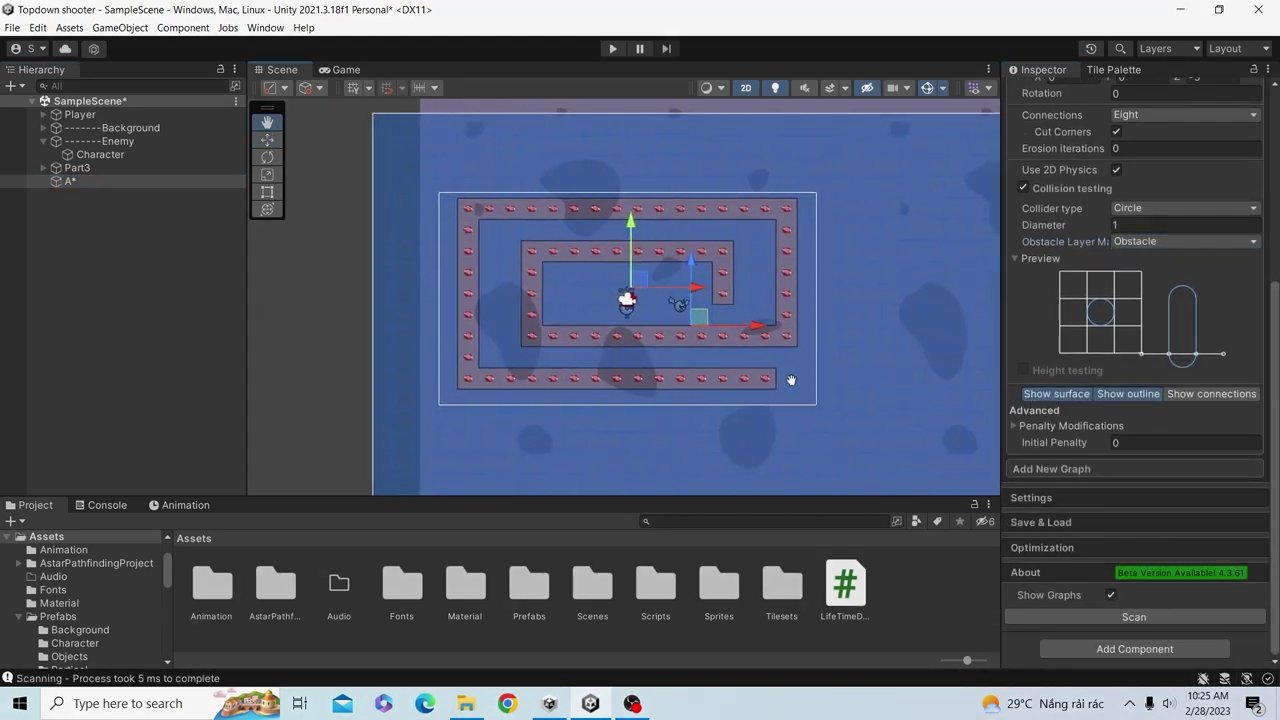
{"action": "scroll", "coordinate": [688, 224], "scroll_direction": "down", "scroll_amount": 2}
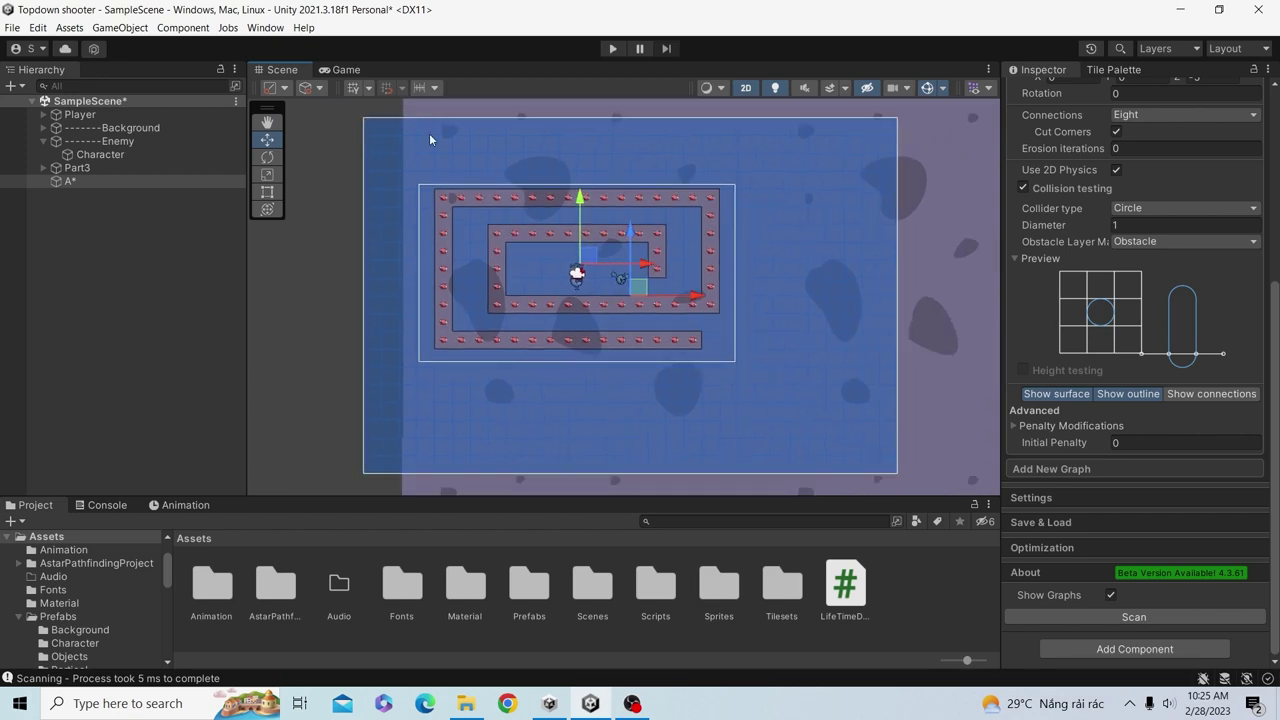
{"action": "scroll", "coordinate": [517, 283], "scroll_direction": "up", "scroll_amount": 1}
{"action": "scroll", "coordinate": [457, 237], "scroll_direction": "up", "scroll_amount": 2}
{"action": "scroll", "coordinate": [471, 246], "scroll_direction": "up", "scroll_amount": 1}
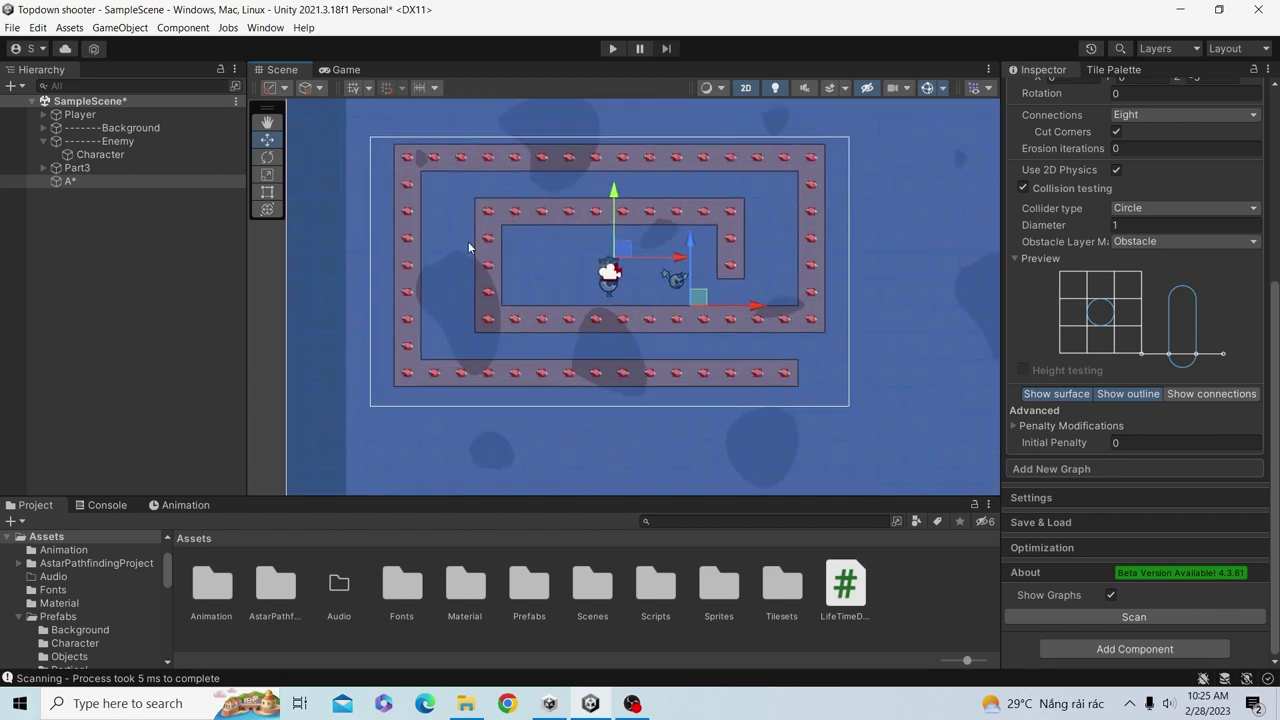
{"action": "scroll", "coordinate": [488, 213], "scroll_direction": "up", "scroll_amount": 1}
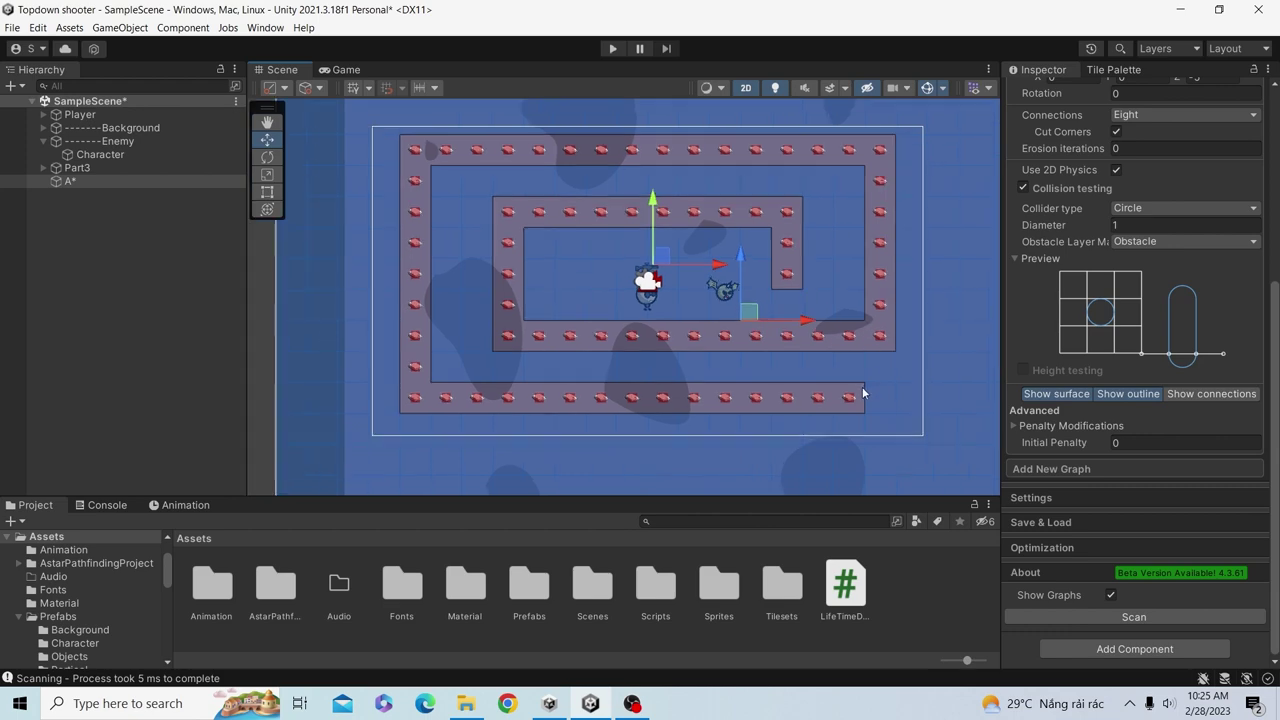
{"action": "scroll", "coordinate": [862, 386], "scroll_direction": "down", "scroll_amount": 2}
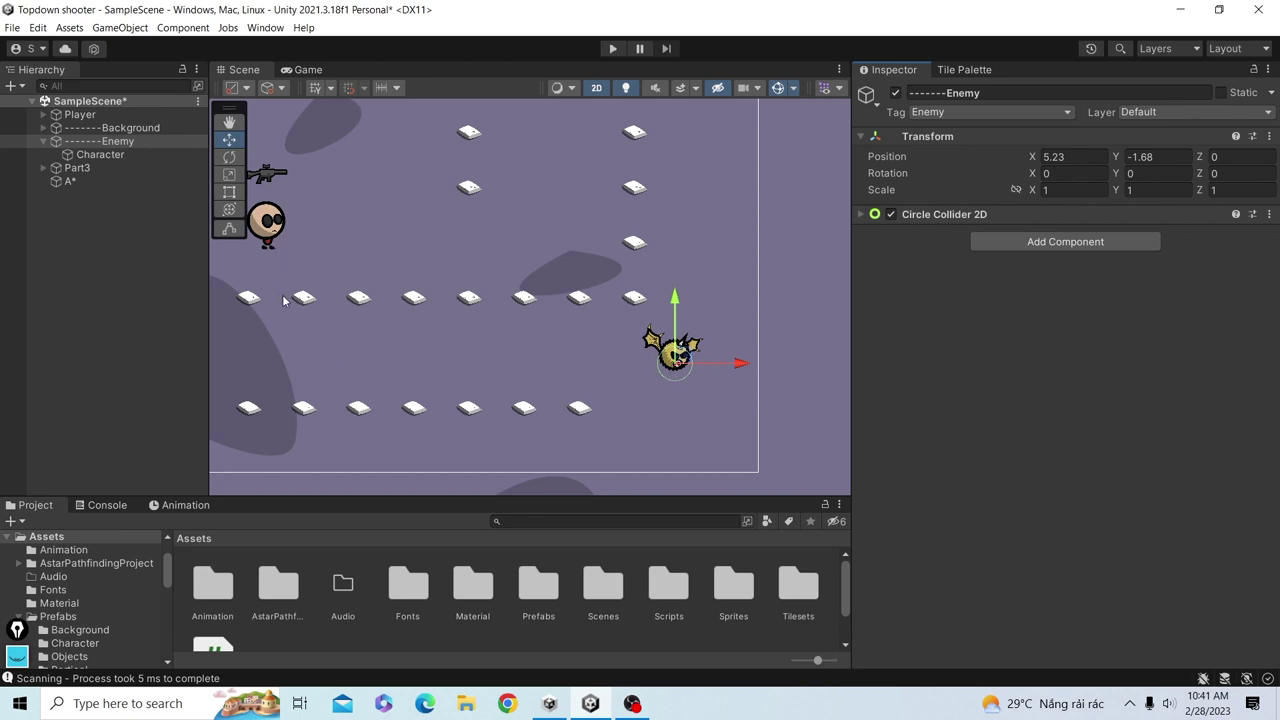
Add AIPath (2D,3D) to the Enemy via an 'aip' search, which also adds Seeker.
{"action": "left_click", "coordinate": [1015, 247]}
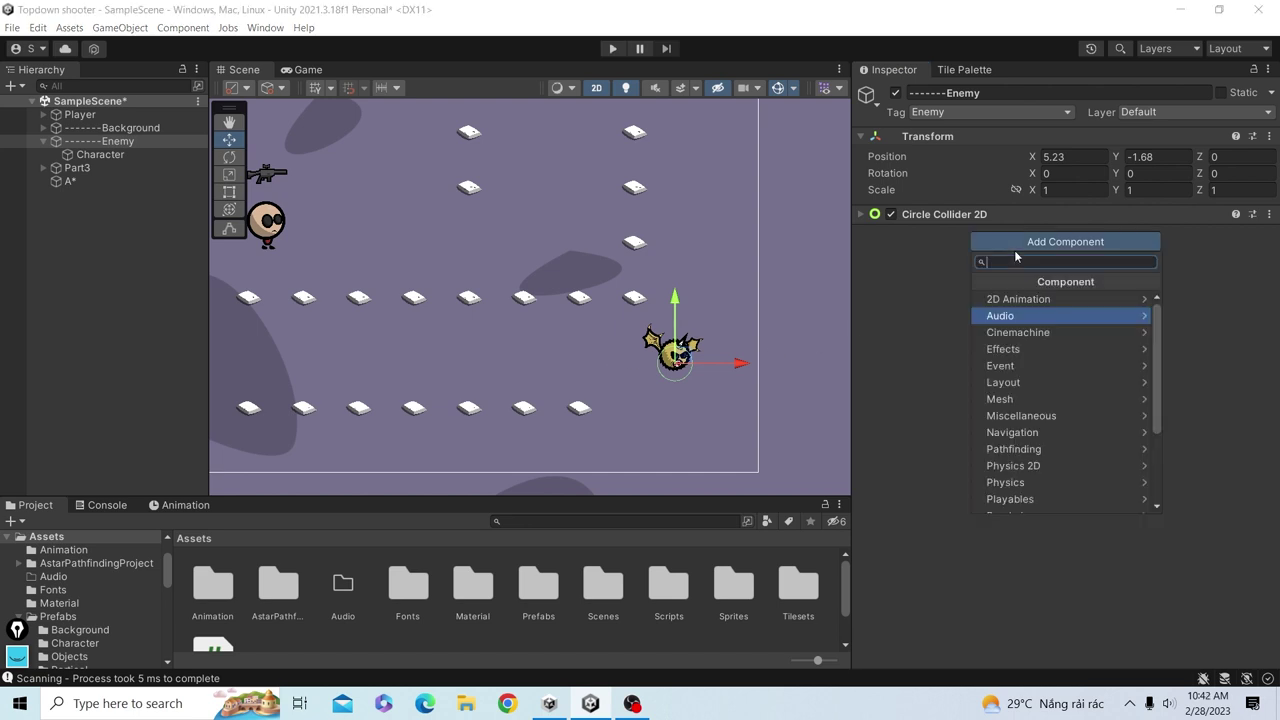
{"action": "type", "text": "ai"}
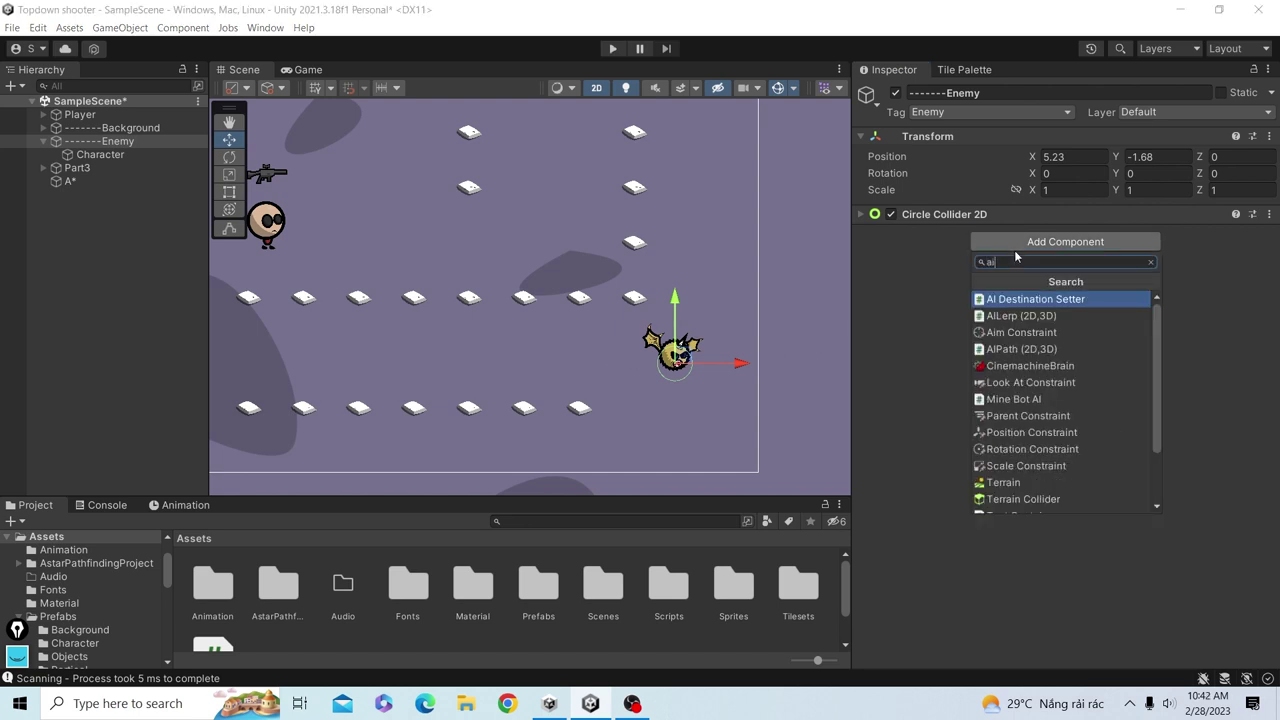
{"action": "type", "text": "path"}
{"action": "key", "text": "Return"}
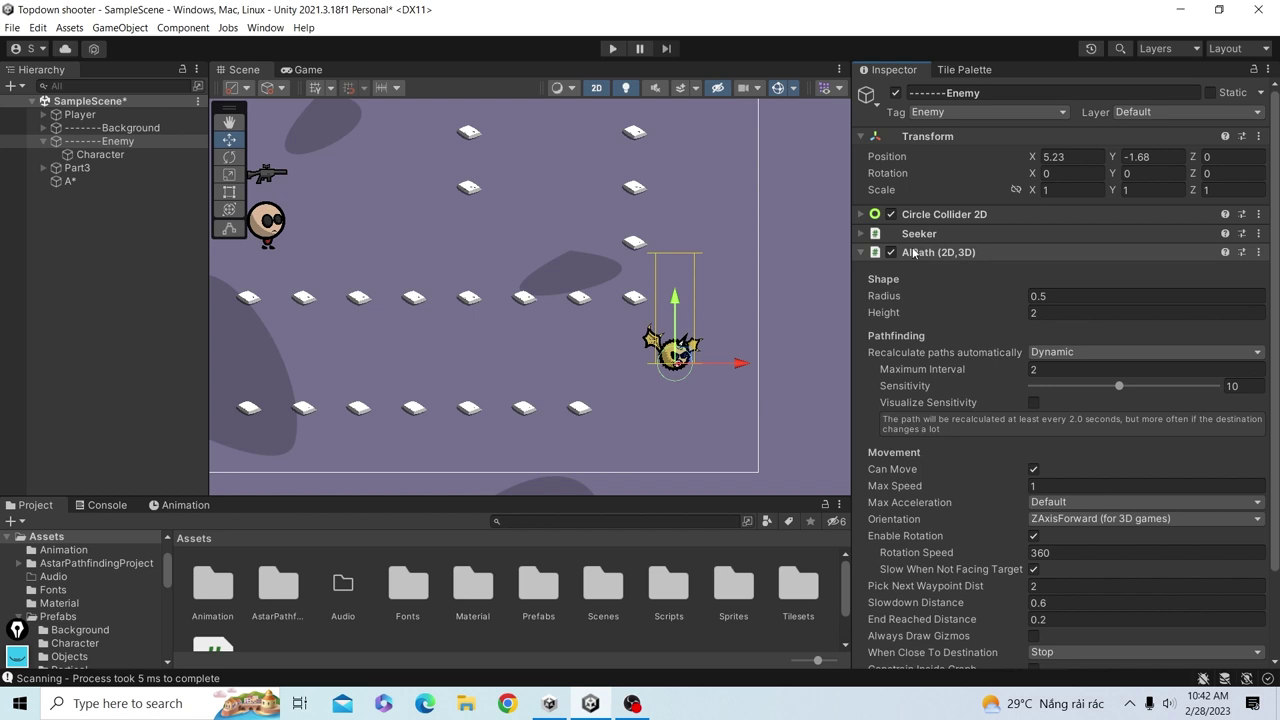
Review the Seeker component's settings and the AIPath Orientation choices.
{"action": "left_click", "coordinate": [858, 235]}
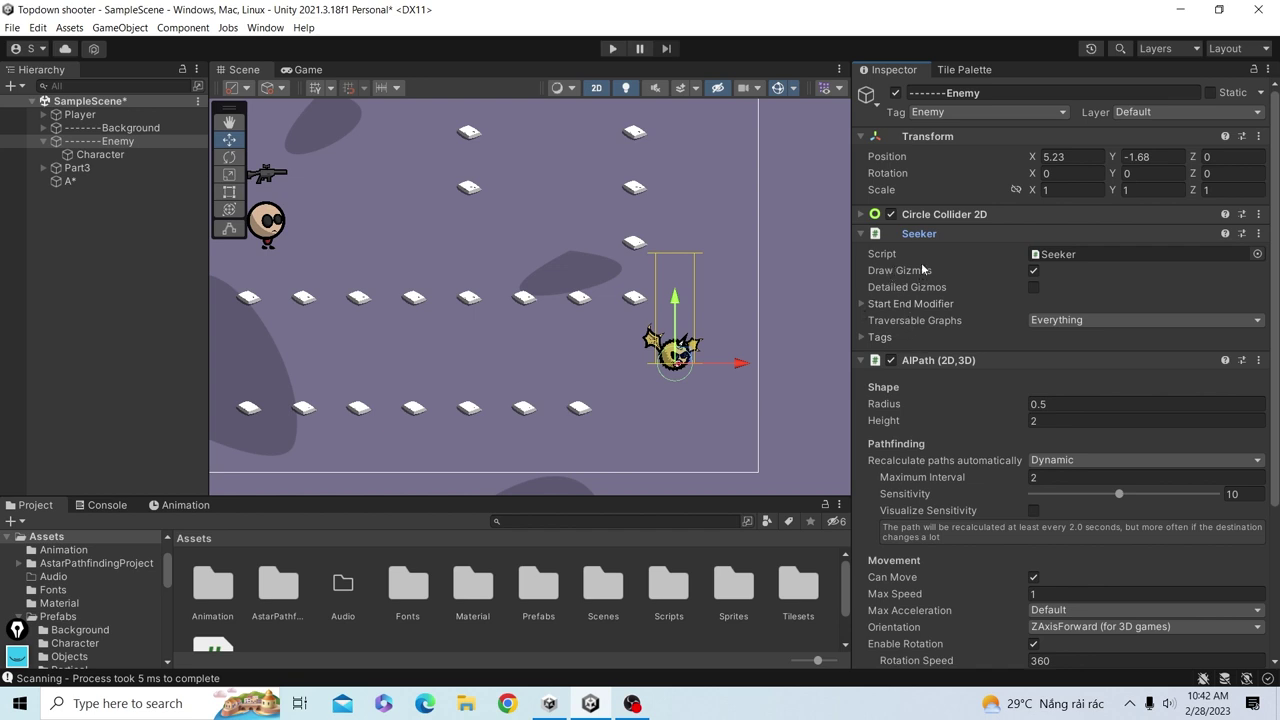
{"action": "left_click", "coordinate": [866, 236]}
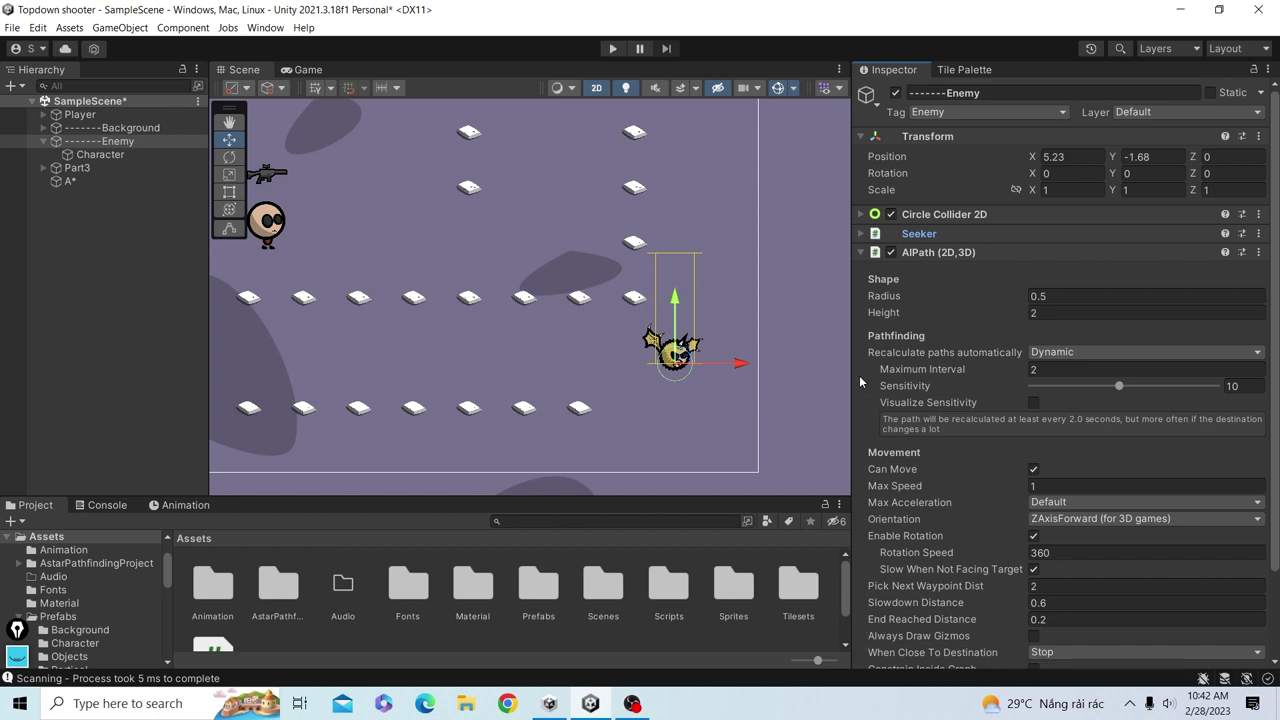
{"action": "scroll", "coordinate": [878, 364], "scroll_direction": "down", "scroll_amount": 1}
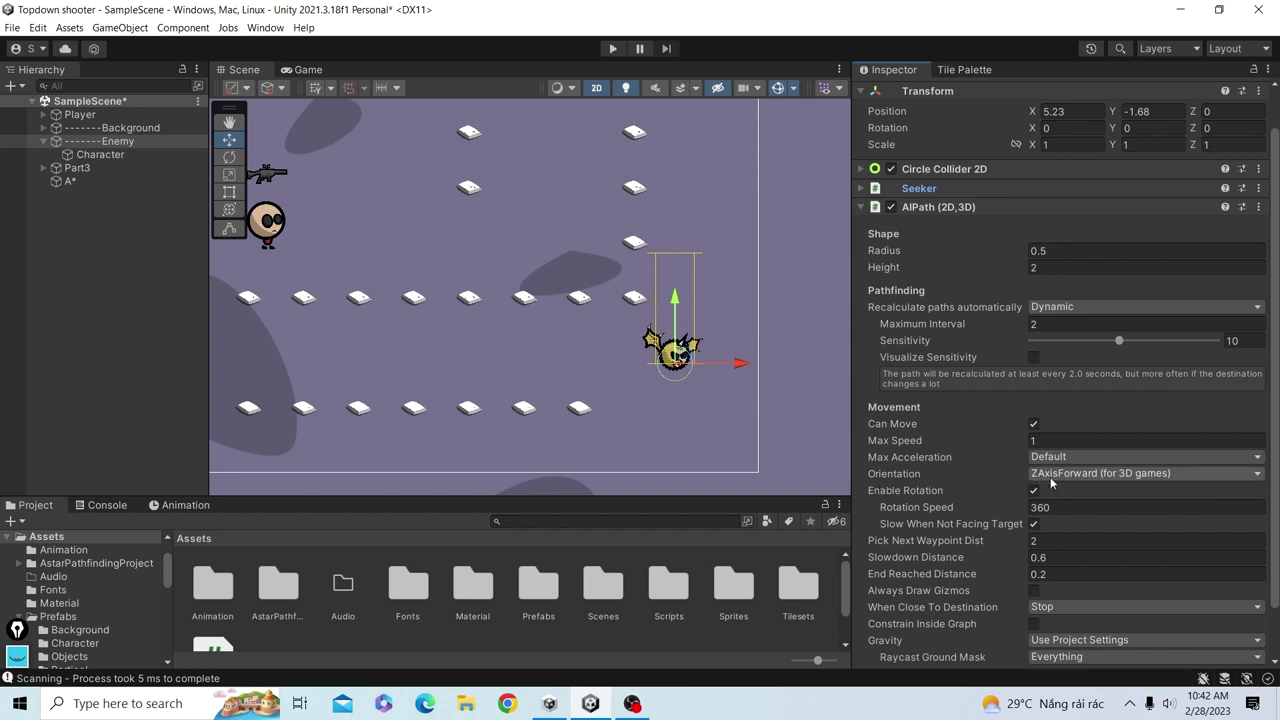
{"action": "left_click", "coordinate": [1169, 479]}
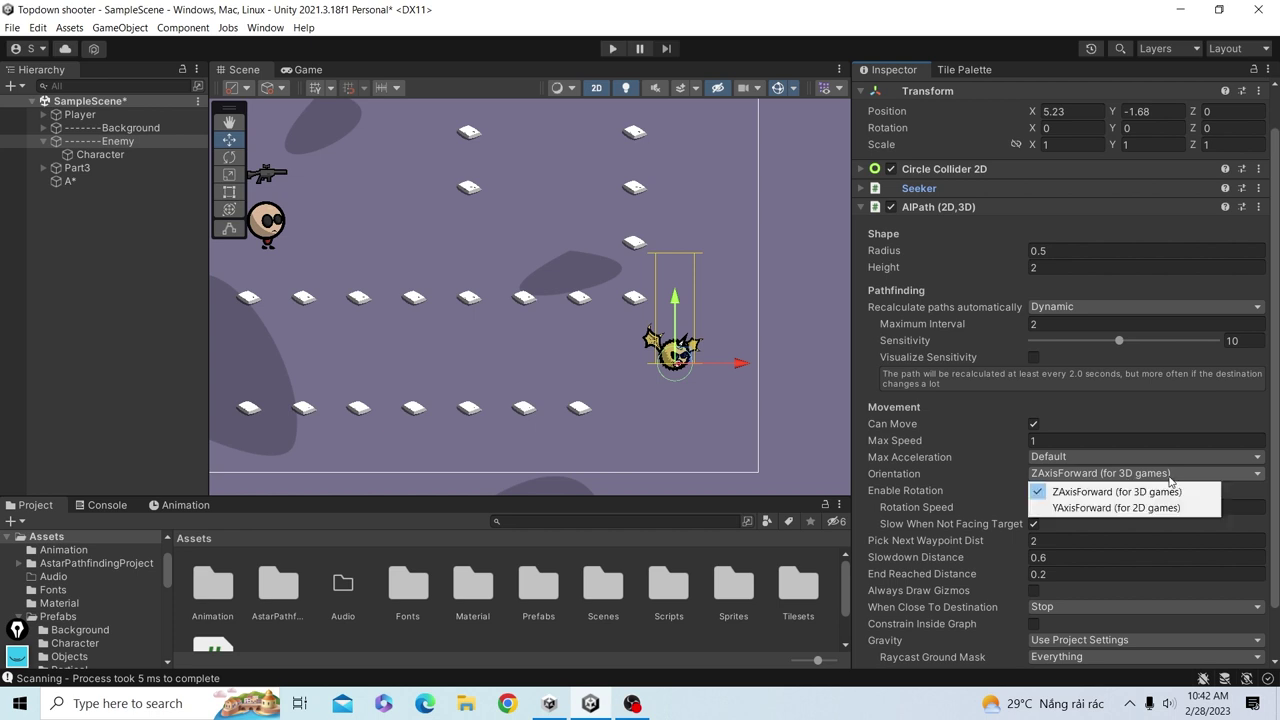
Choose YAxisForward (for 2D games) as the Enemy's AIPath orientation and check the Circle Collider 2D.
{"action": "left_click", "coordinate": [1102, 508]}
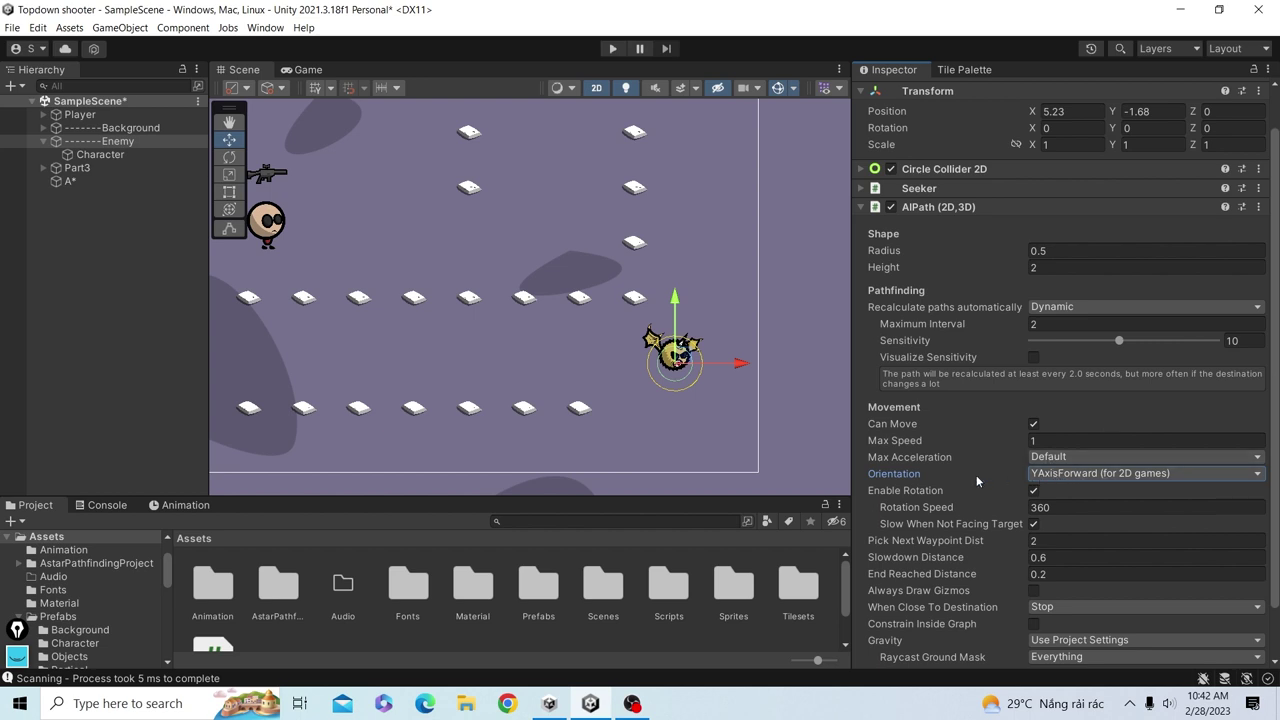
{"action": "scroll", "coordinate": [694, 407], "scroll_direction": "up", "scroll_amount": 3}
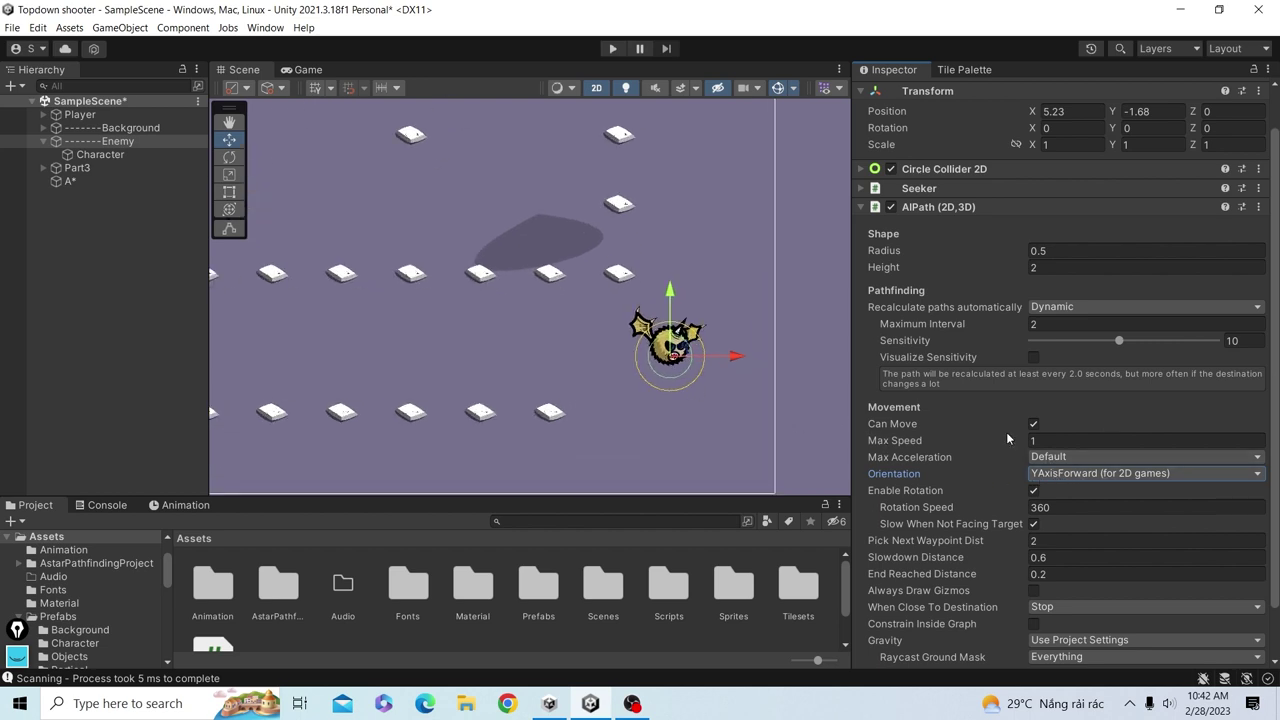
{"action": "scroll", "coordinate": [703, 369], "scroll_direction": "up", "scroll_amount": 3}
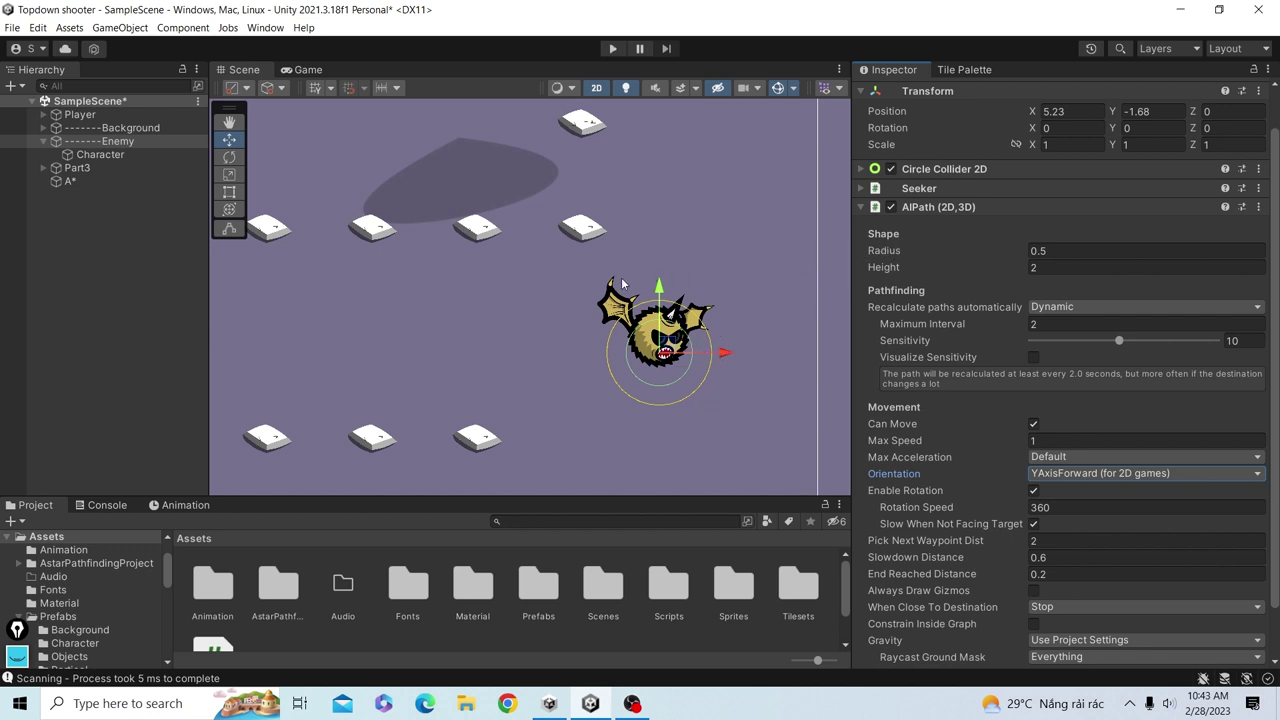
{"action": "left_click", "coordinate": [861, 170]}
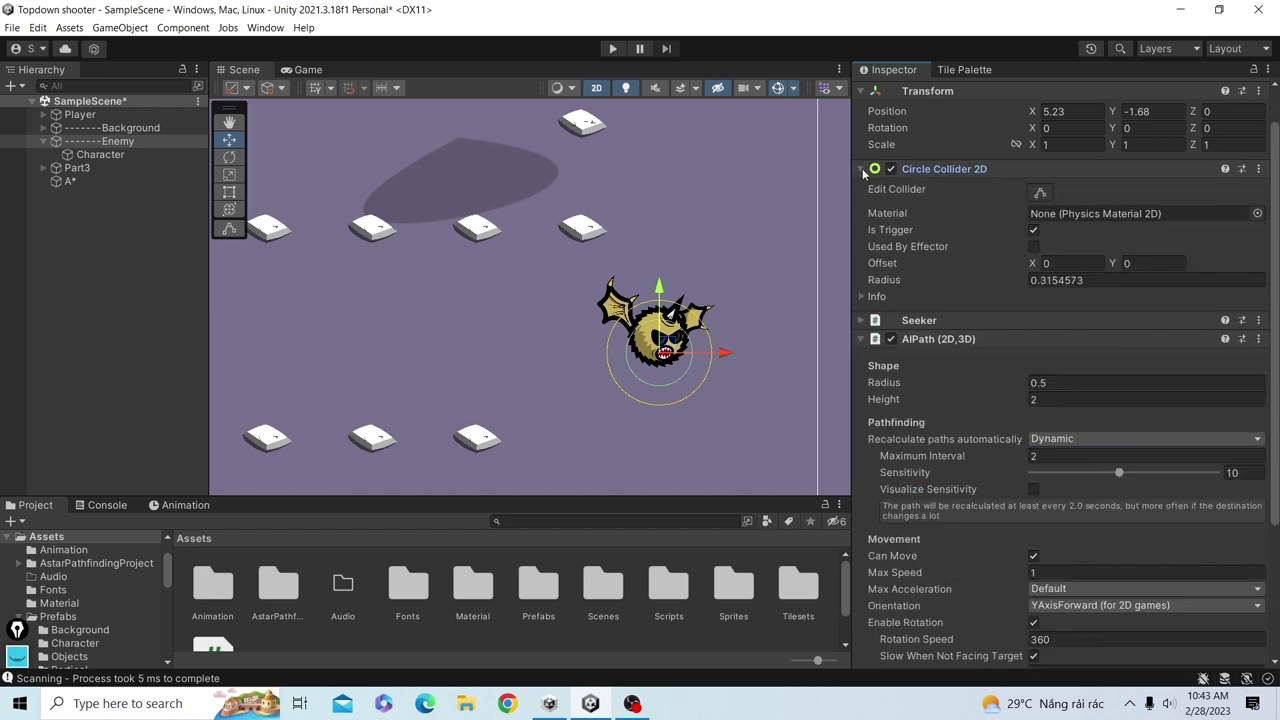
{"action": "left_click", "coordinate": [861, 170]}
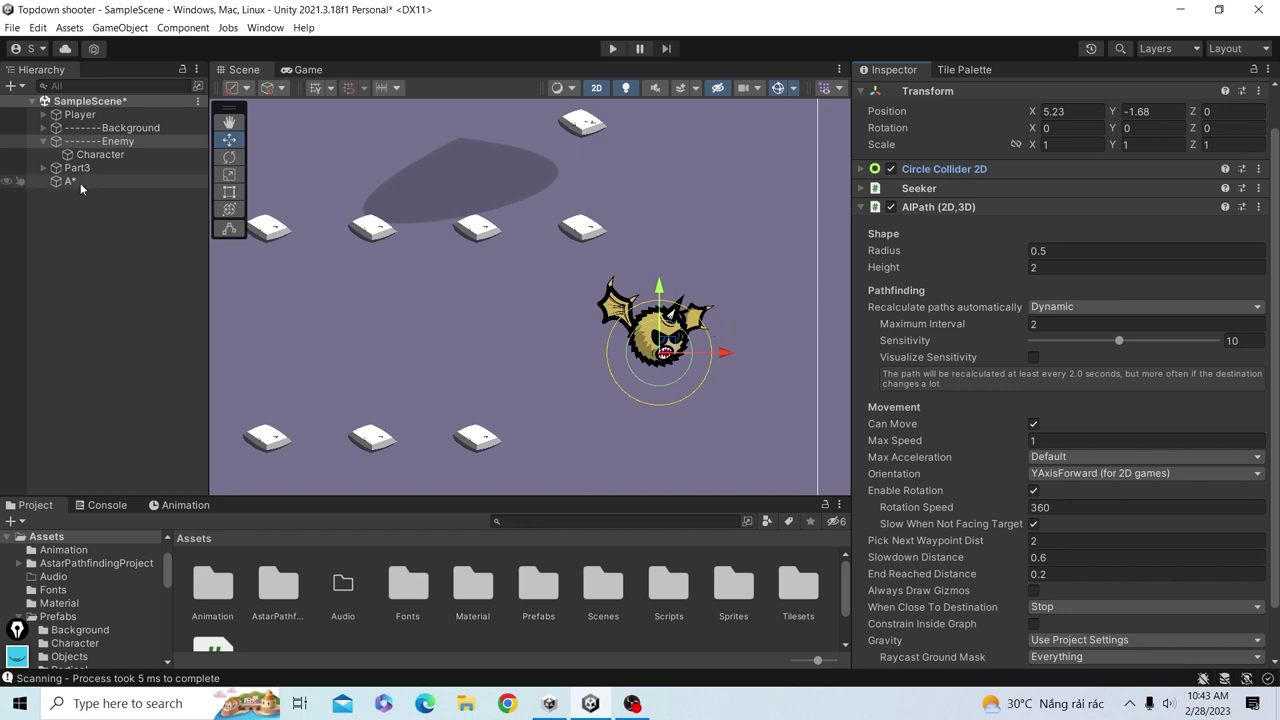
Set the Enemy's AIPath Radius to 0.3, leaving path recalculation on Dynamic.
{"action": "left_click", "coordinate": [1017, 258]}
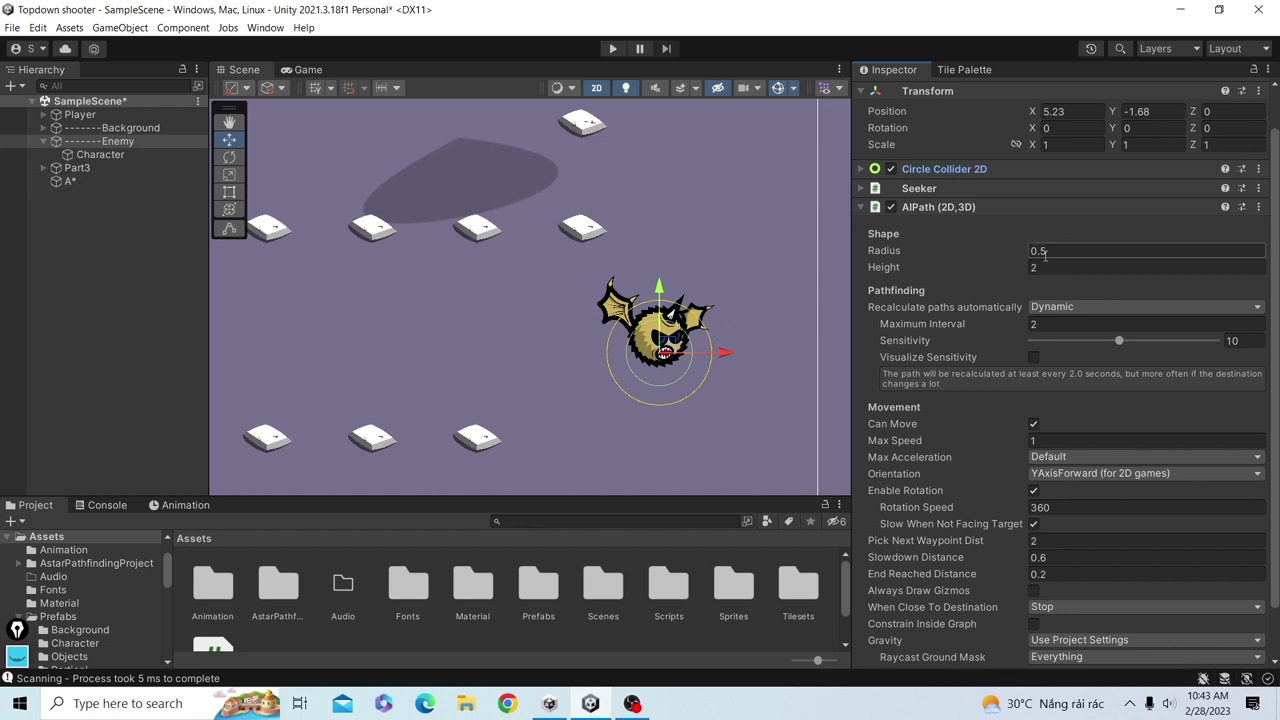
{"action": "type", "text": "0"}
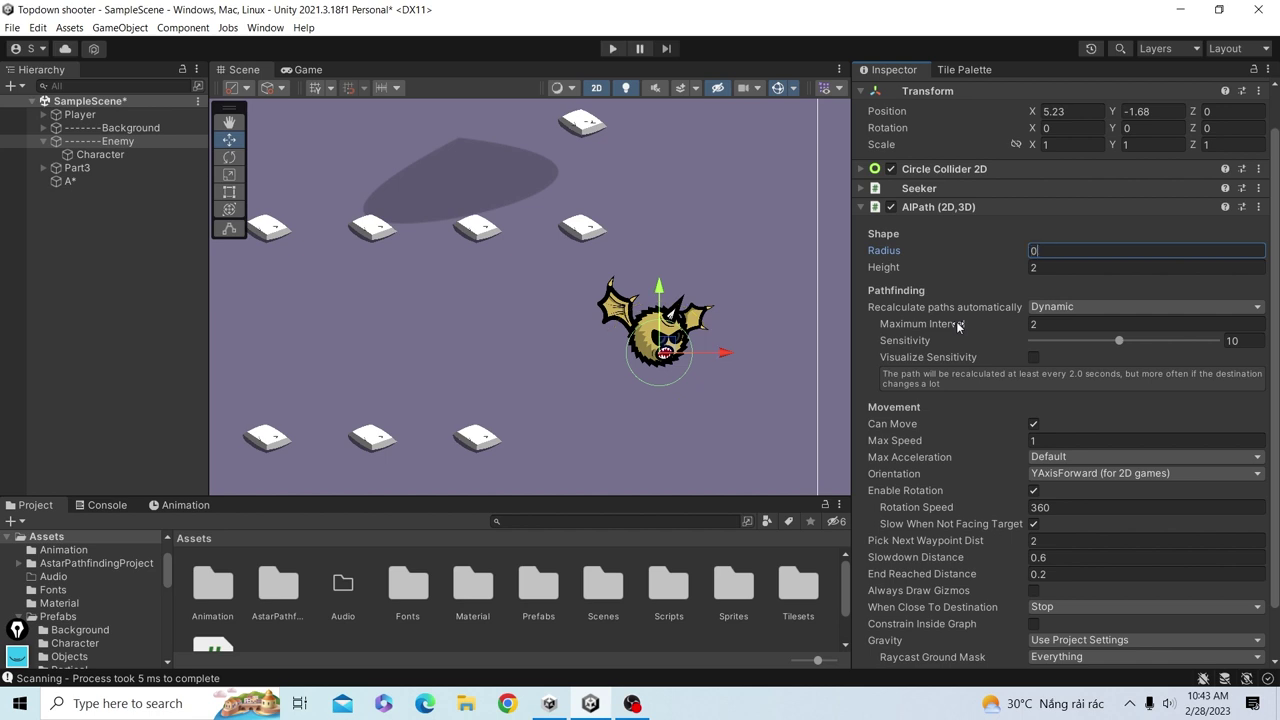
{"action": "type", "text": ".3"}
{"action": "scroll", "coordinate": [614, 351], "scroll_direction": "up", "scroll_amount": 2}
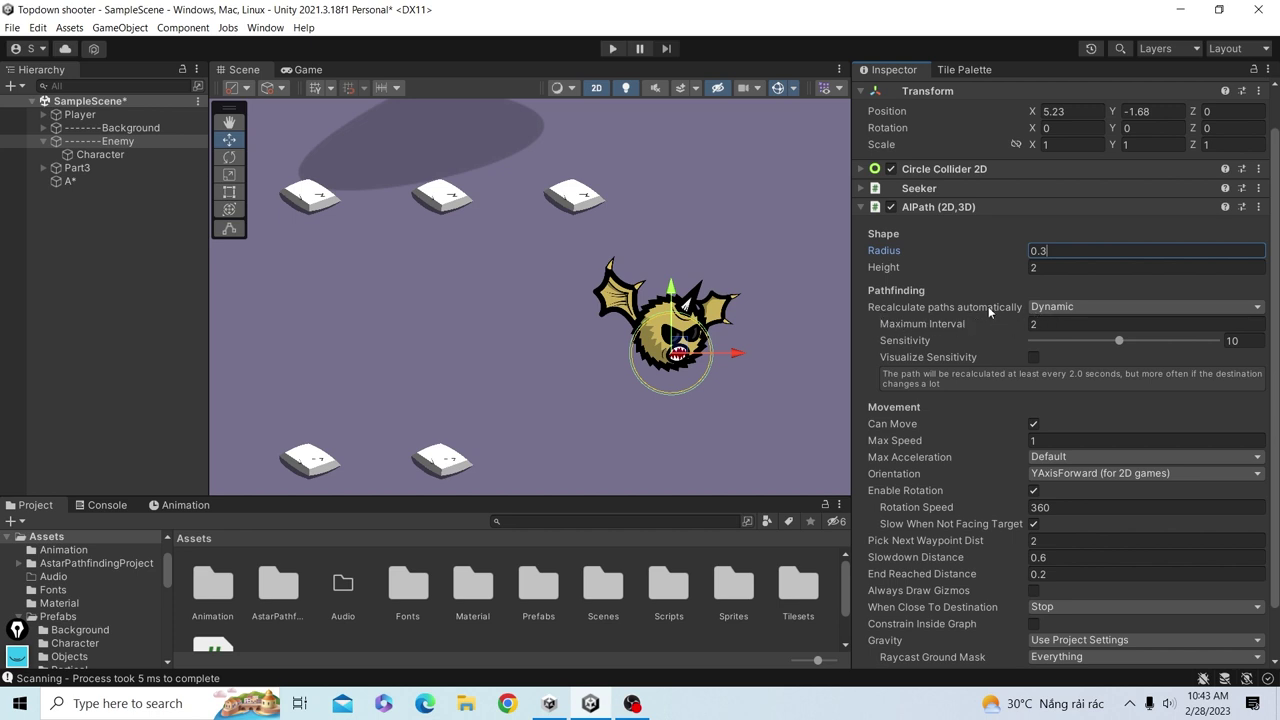
{"action": "left_click", "coordinate": [1058, 307]}
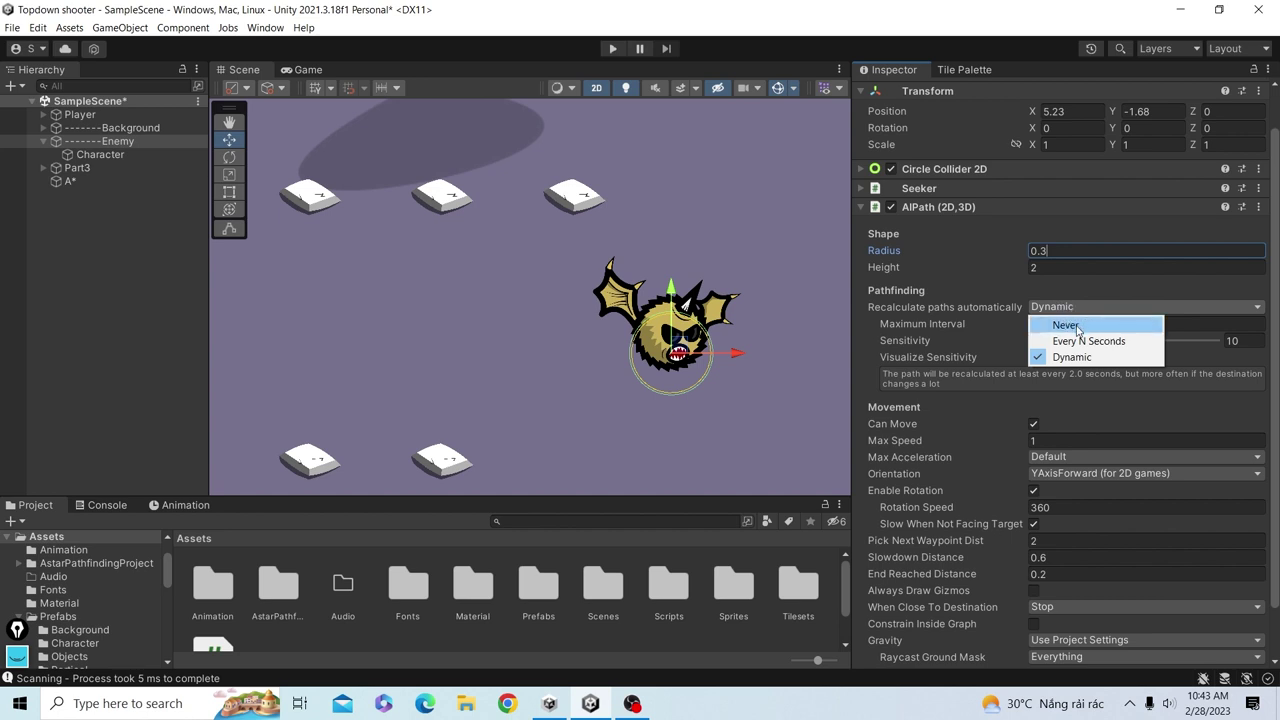
{"action": "left_click", "coordinate": [1072, 357]}
{"action": "scroll", "coordinate": [575, 271], "scroll_direction": "down", "scroll_amount": 3}
{"action": "scroll", "coordinate": [575, 271], "scroll_direction": "down", "scroll_amount": 2}
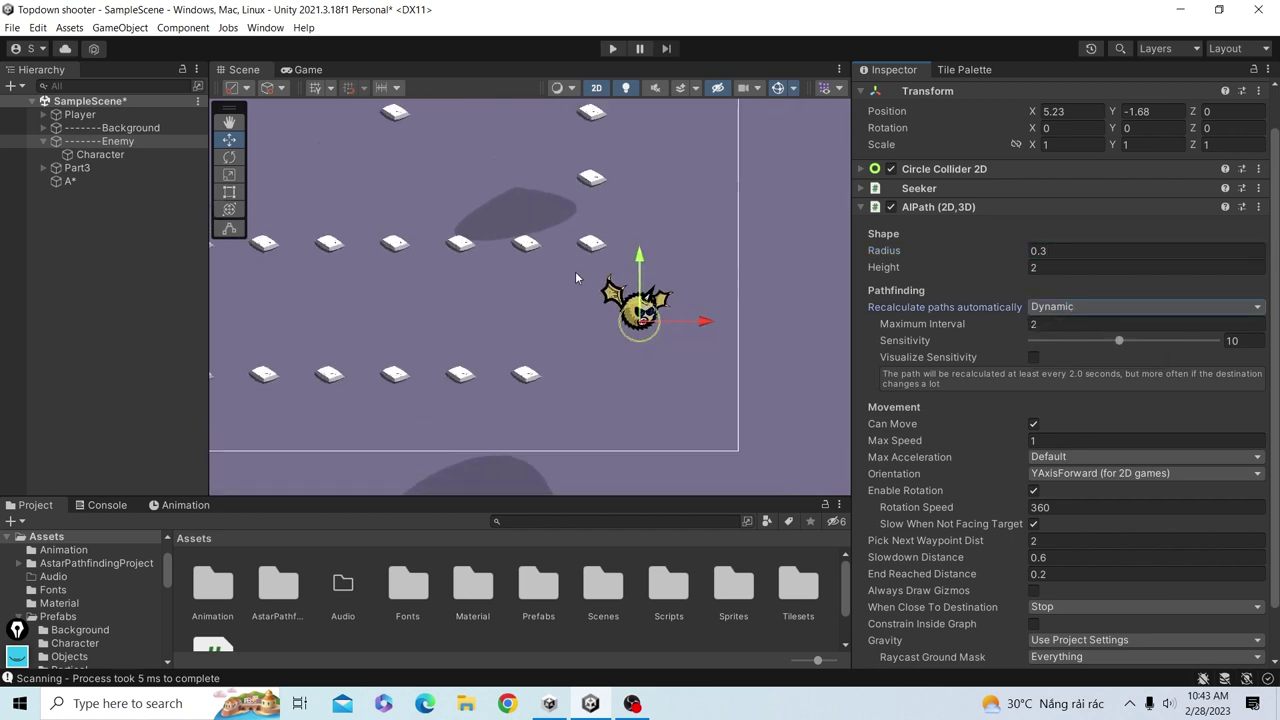
{"action": "scroll", "coordinate": [575, 277], "scroll_direction": "down", "scroll_amount": 2}
{"action": "middle_click_drag", "start_coordinate": [637, 305], "coordinate": [757, 388]}
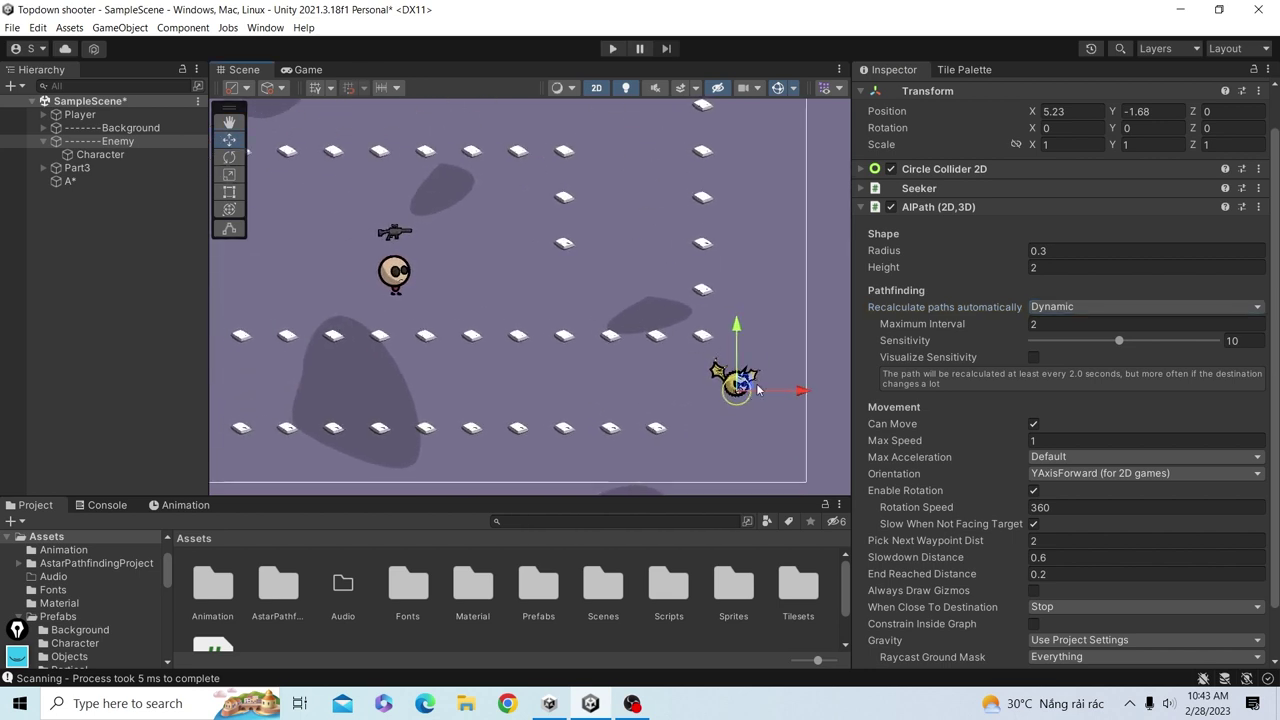
Try moving the Player right, undo it, then select the Enemy to show its AIPath.
{"action": "left_click", "coordinate": [73, 117]}
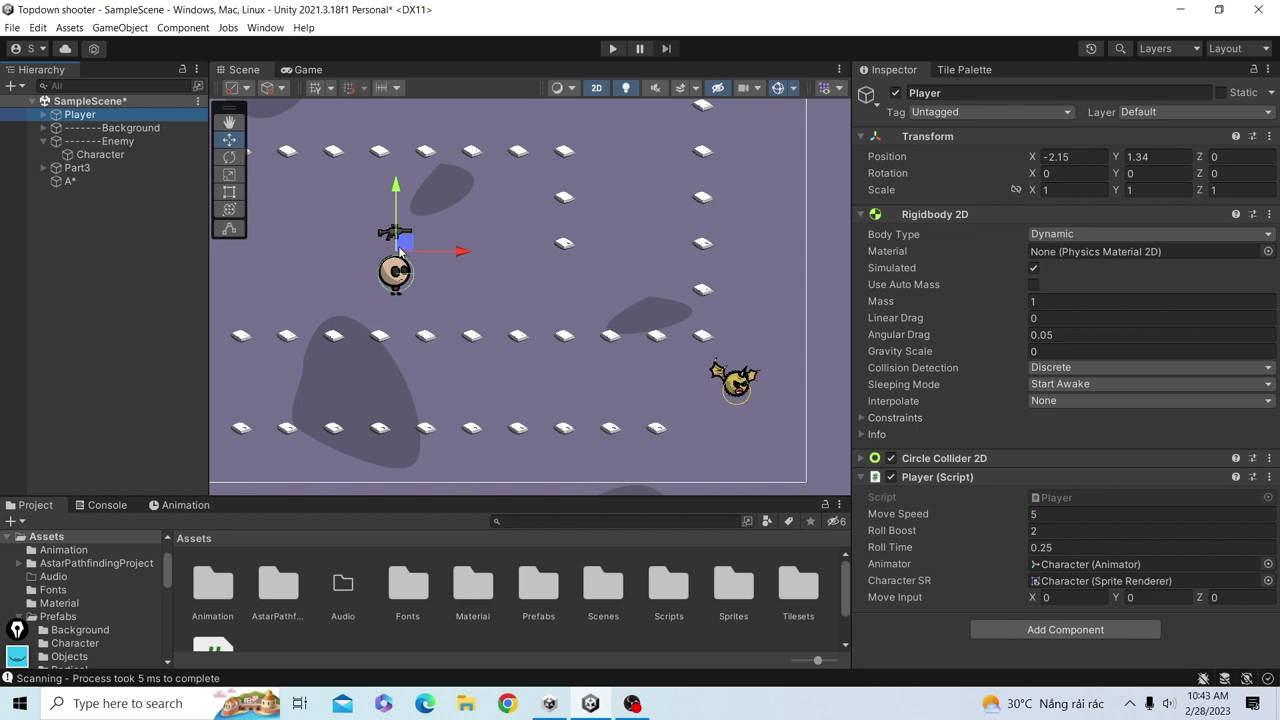
{"action": "left_click_drag", "start_coordinate": [400, 252], "coordinate": [662, 254]}
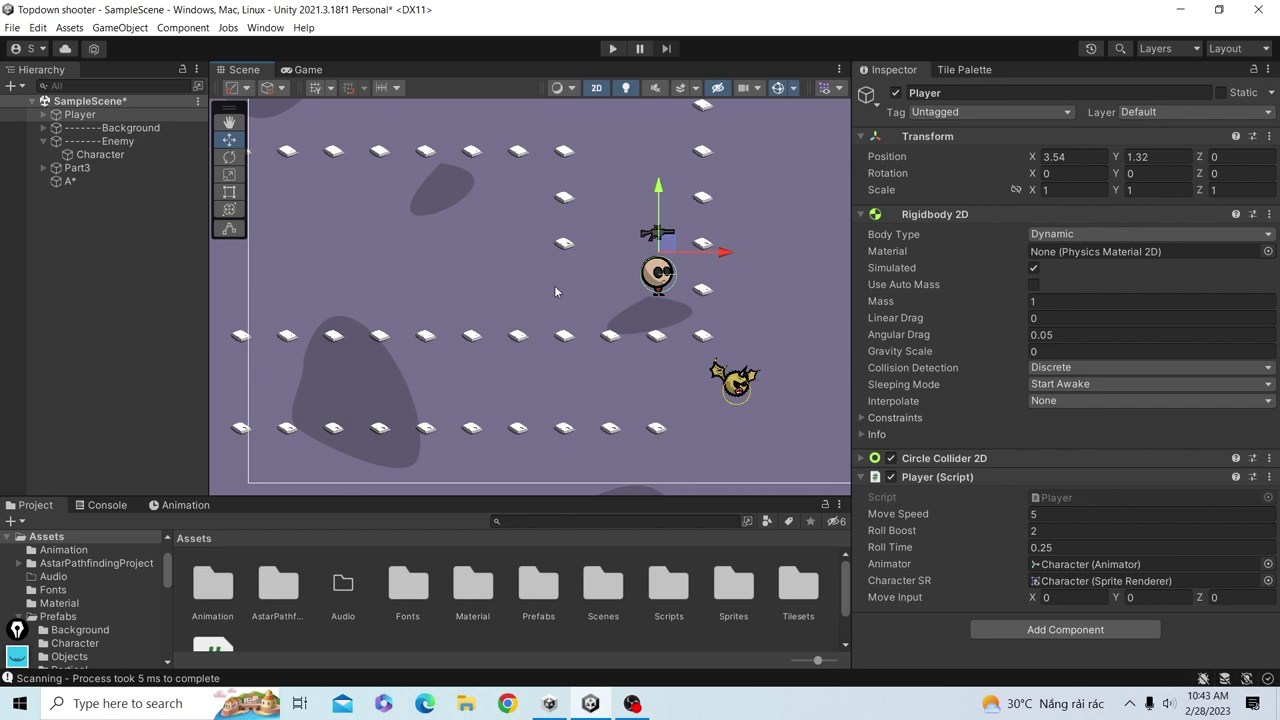
{"action": "key", "text": "ctrl+z"}
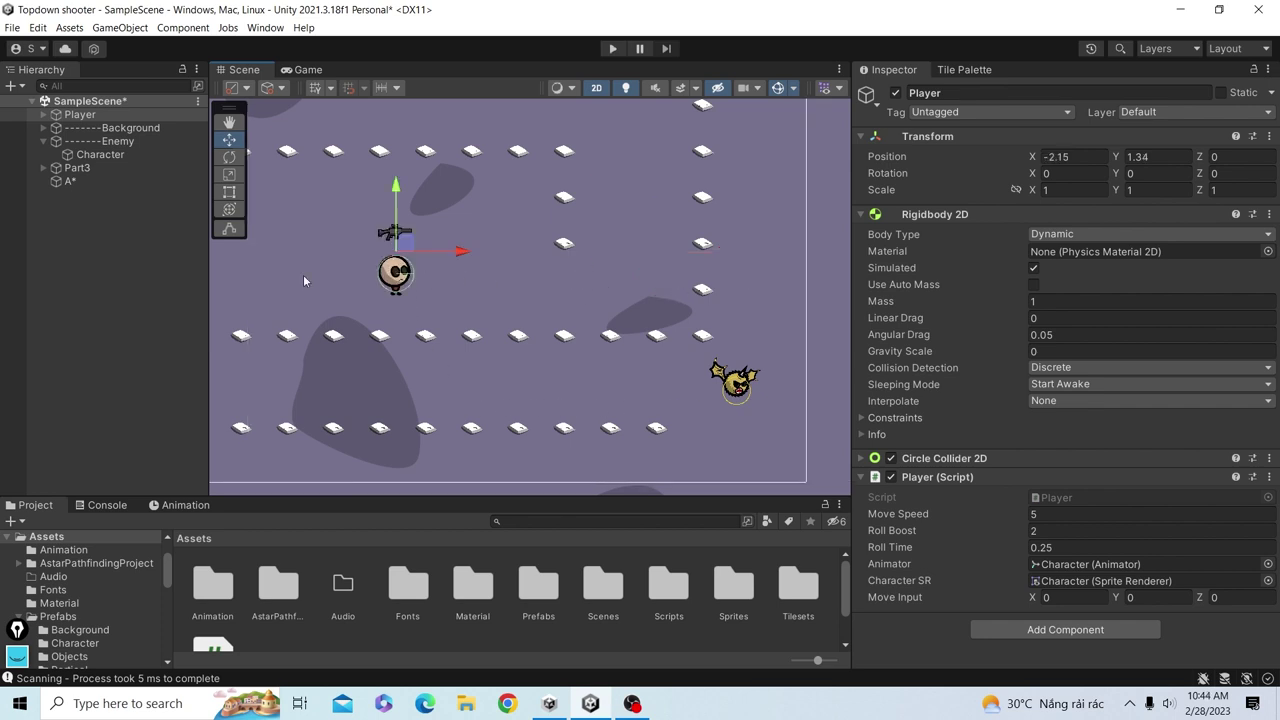
{"action": "left_click", "coordinate": [80, 182]}
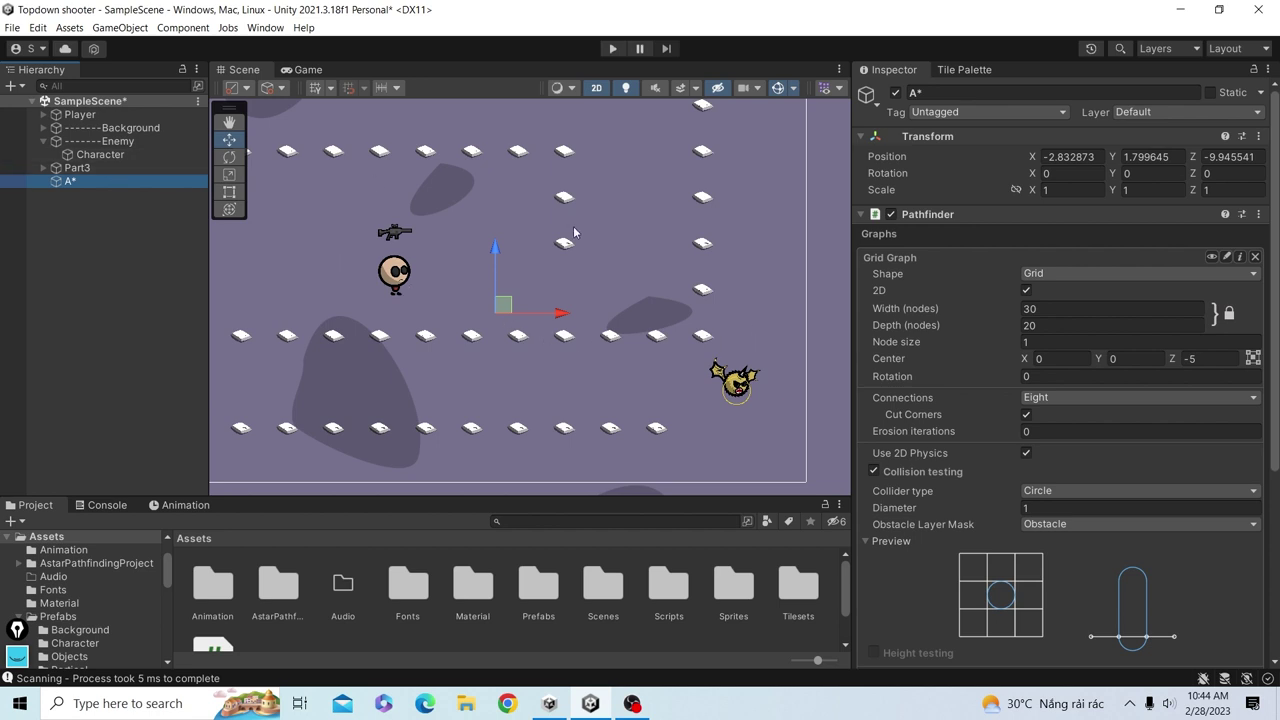
{"action": "left_click", "coordinate": [80, 115]}
{"action": "left_click_drag", "start_coordinate": [399, 249], "coordinate": [642, 254]}
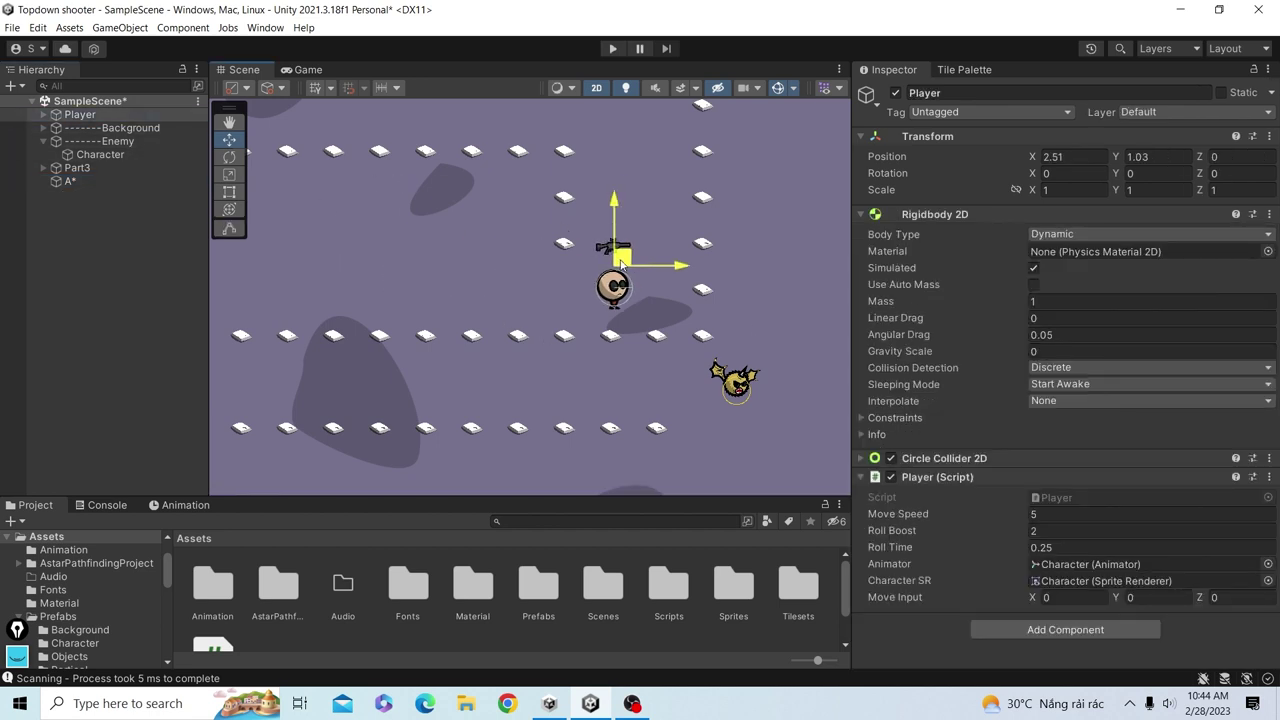
{"action": "key", "text": "ctrl+z"}
{"action": "left_click", "coordinate": [735, 380]}
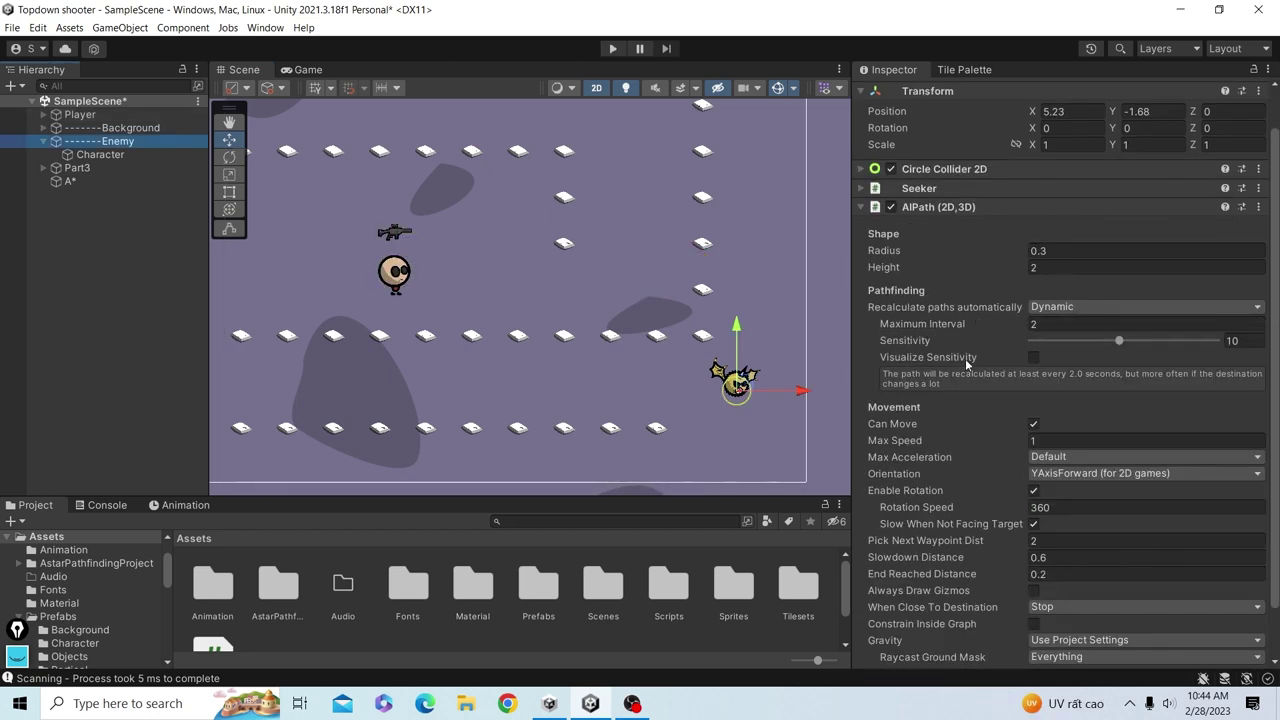
Change the Enemy's AIPath Max Speed from 1 to 5 and set Gravity to None.
{"action": "scroll", "coordinate": [928, 387], "scroll_direction": "down", "scroll_amount": 2}
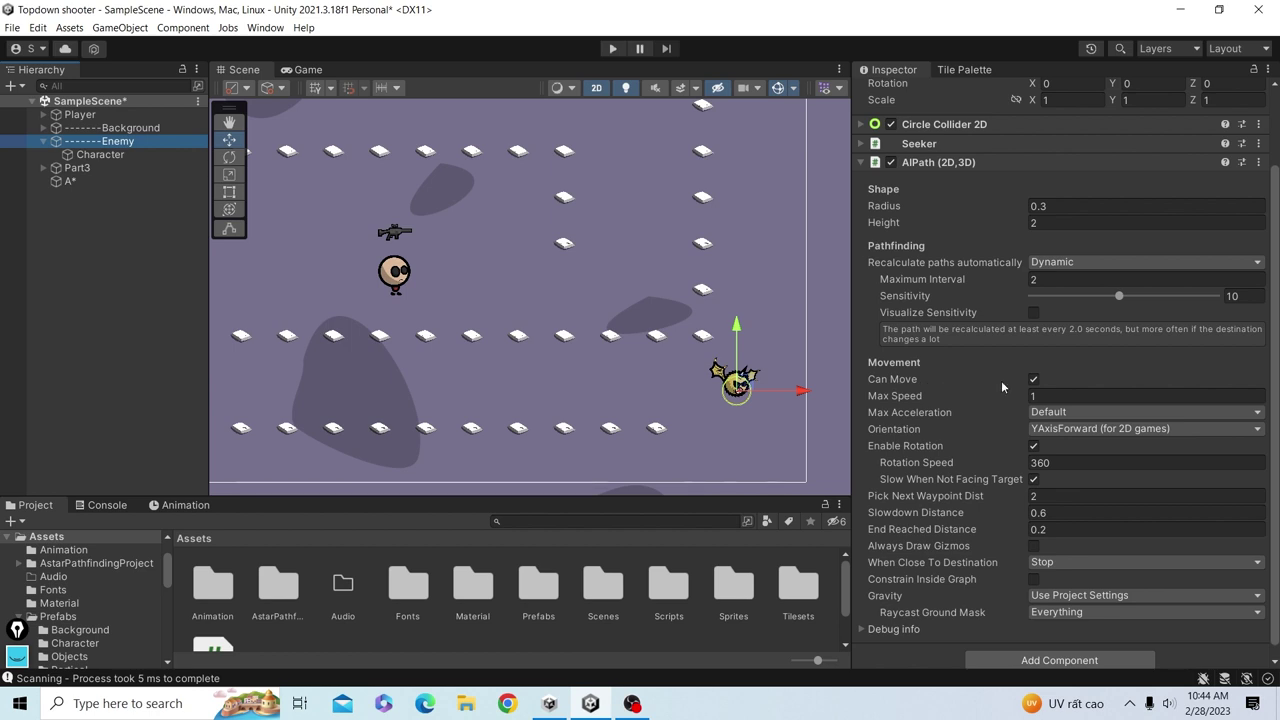
{"action": "left_click", "coordinate": [1036, 381]}
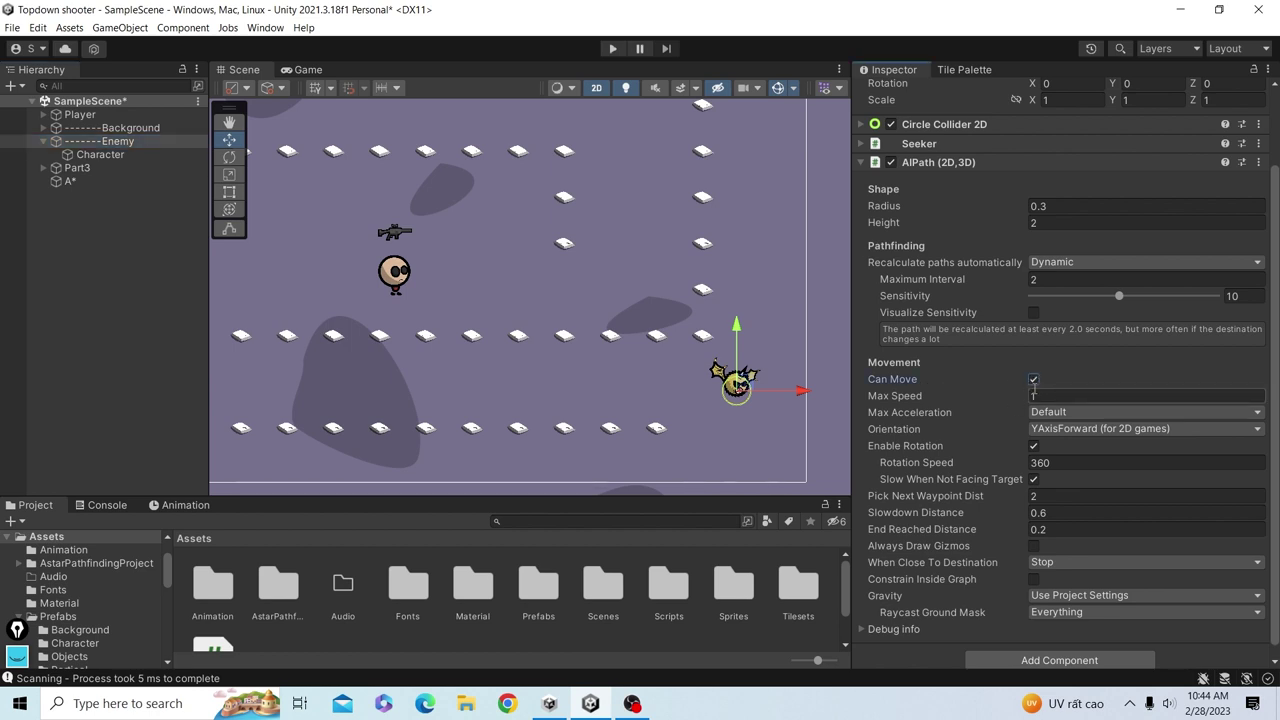
{"action": "scroll", "coordinate": [965, 400], "scroll_direction": "down", "scroll_amount": 1}
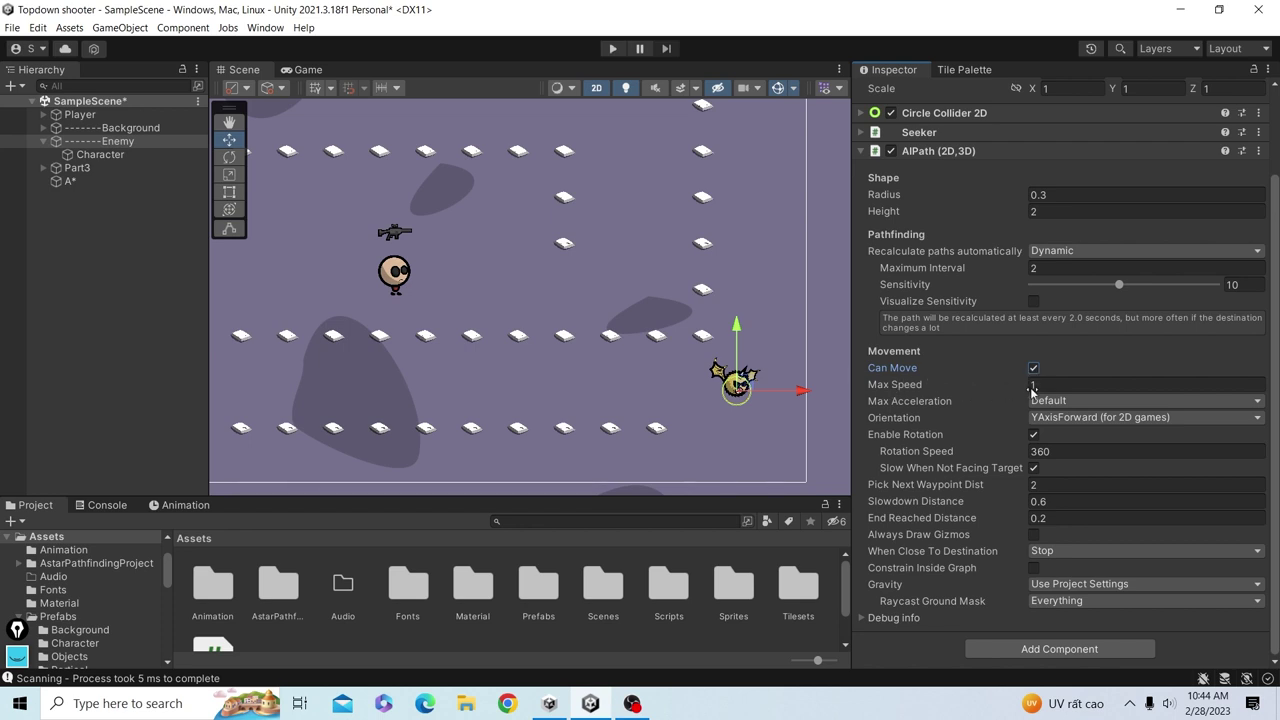
{"action": "left_click", "coordinate": [1035, 388]}
{"action": "type", "text": "5"}
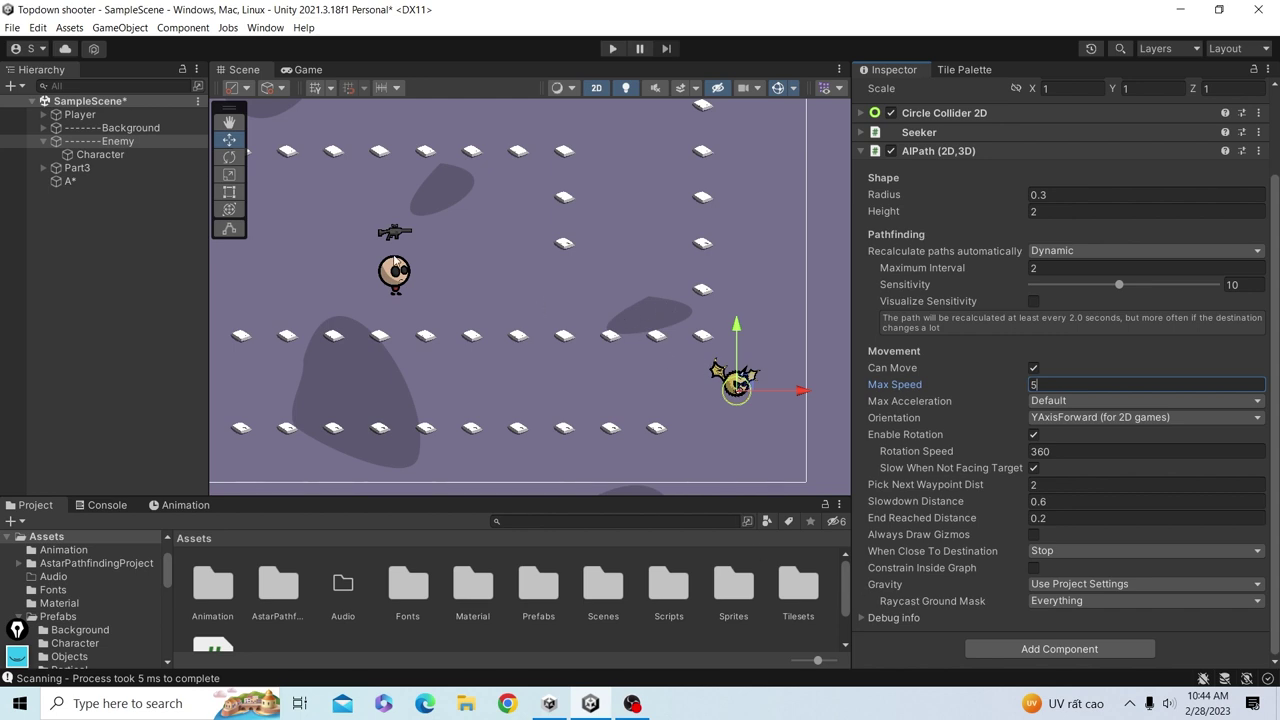
{"action": "scroll", "coordinate": [800, 420], "scroll_direction": "down", "scroll_amount": 2}
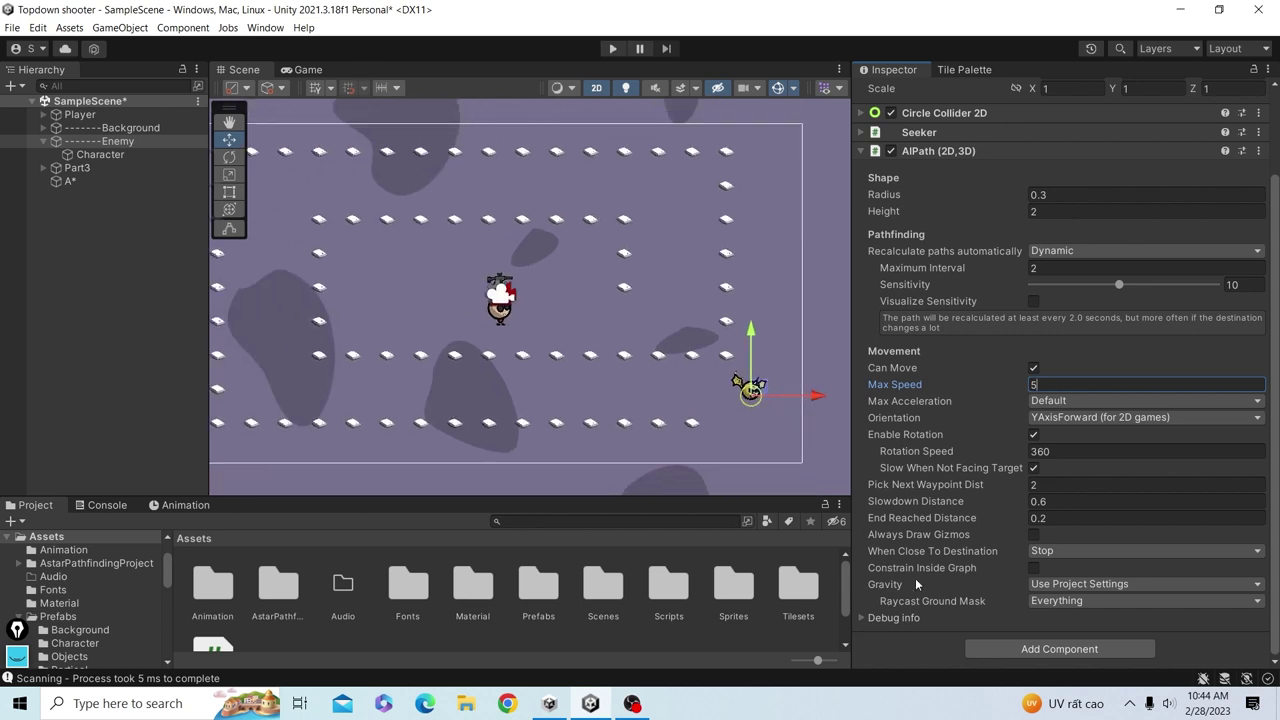
{"action": "left_click", "coordinate": [1070, 584]}
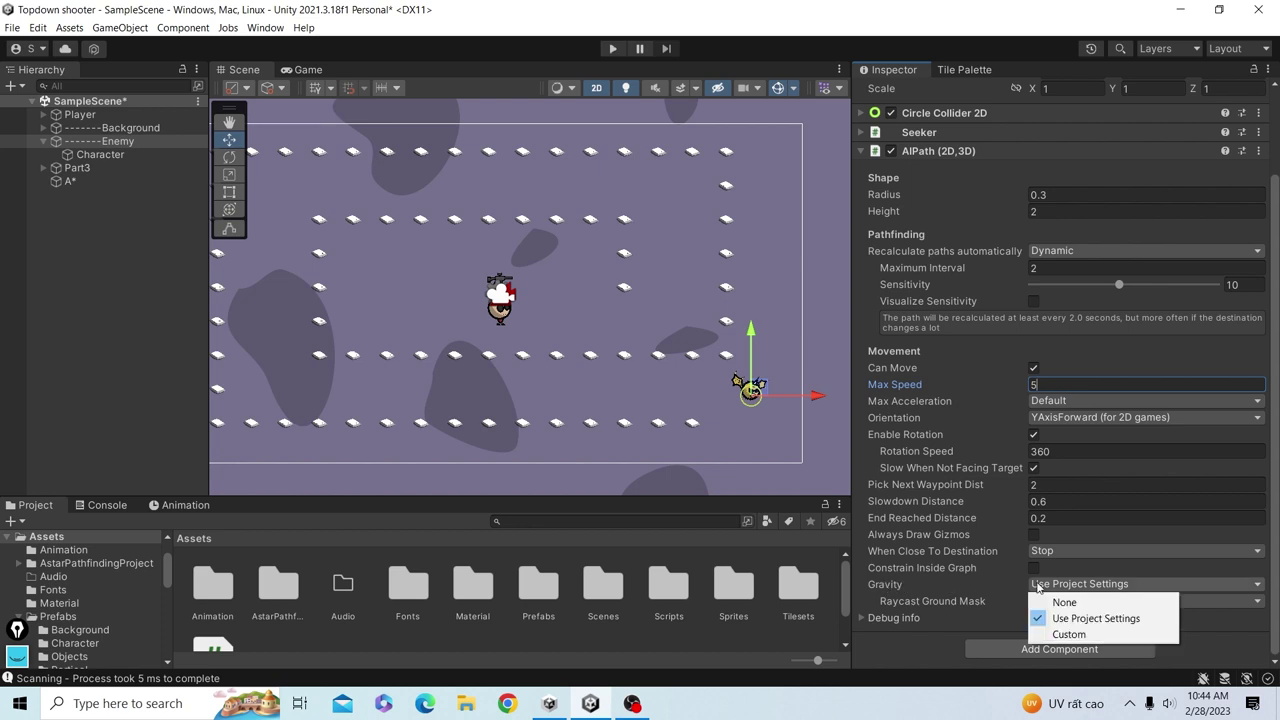
{"action": "left_click", "coordinate": [1065, 600]}
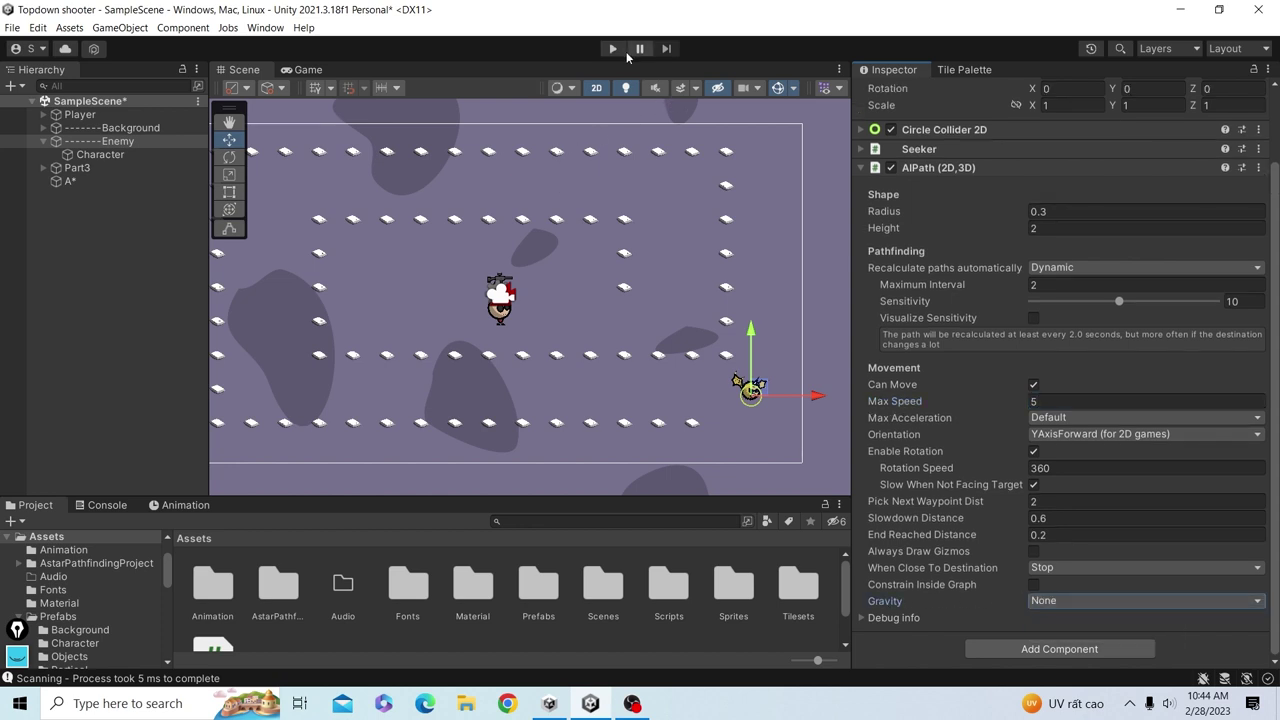
Enter Play mode to watch the Enemy's pathfinding in the Game view.
{"action": "left_click", "coordinate": [613, 48]}
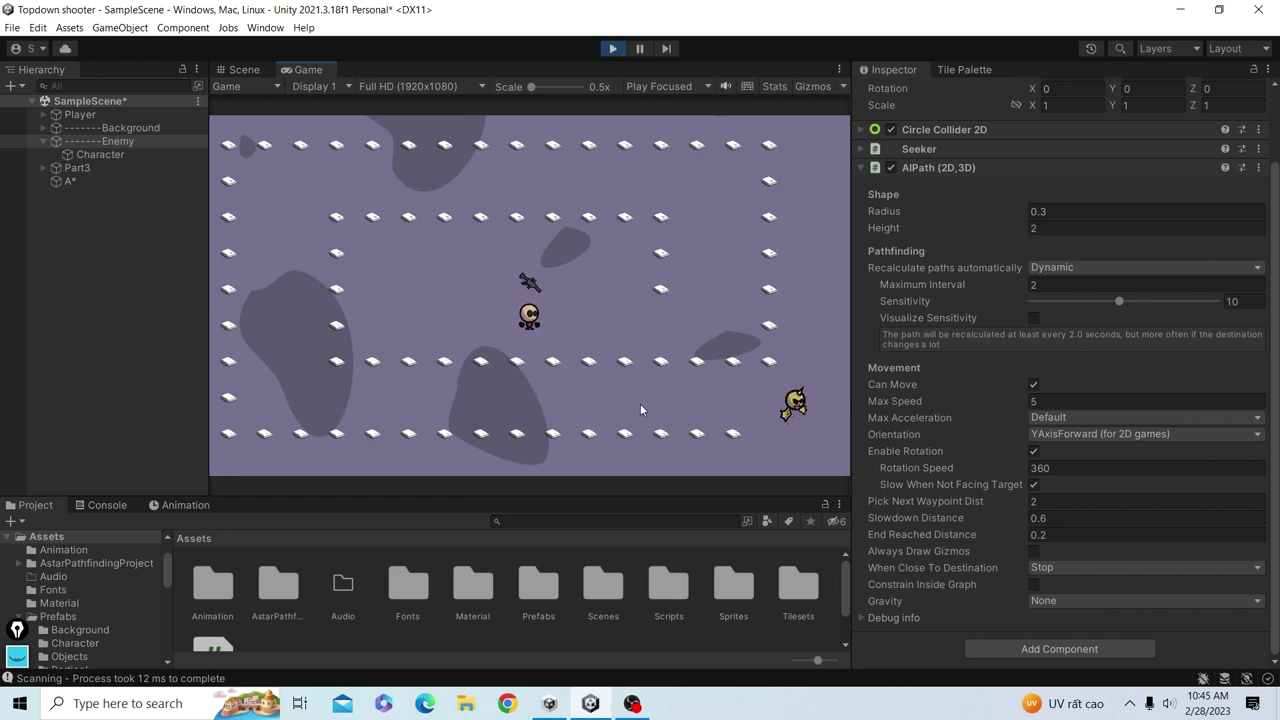
Add an AI Destination Setter component to the Enemy with the Player as its Target.
{"action": "left_click", "coordinate": [1097, 658]}
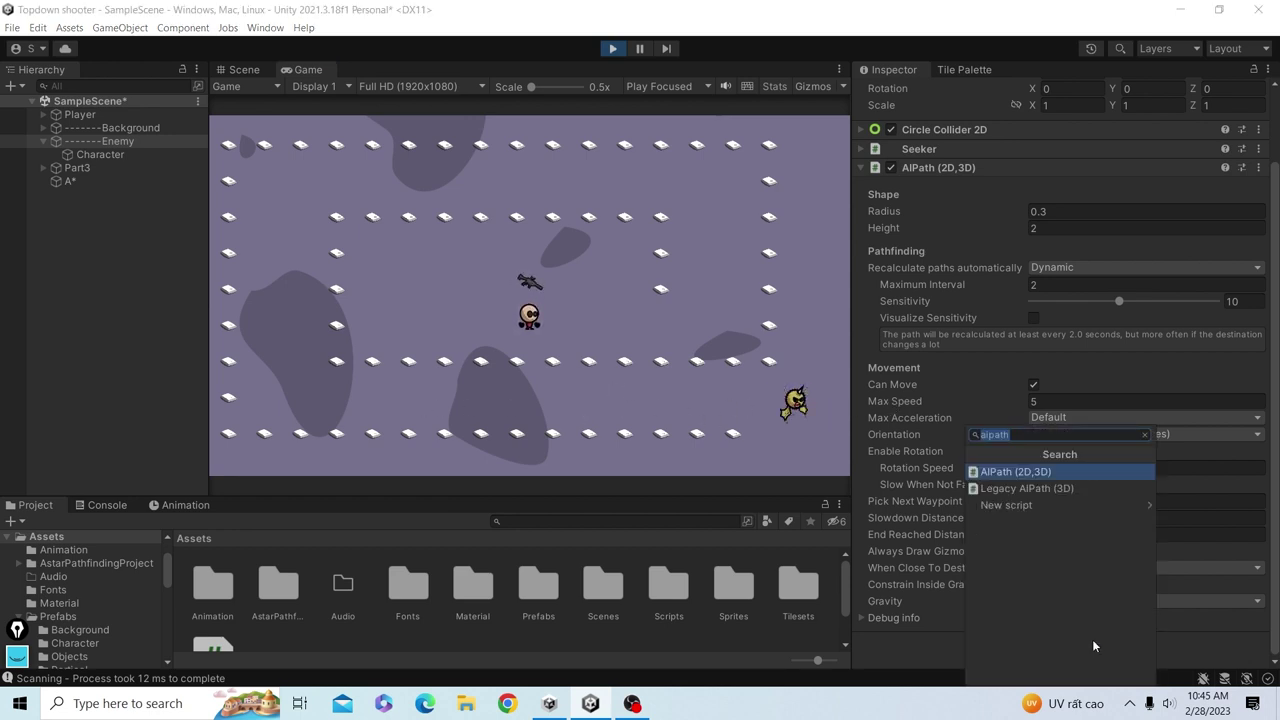
{"action": "type", "text": "ai"}
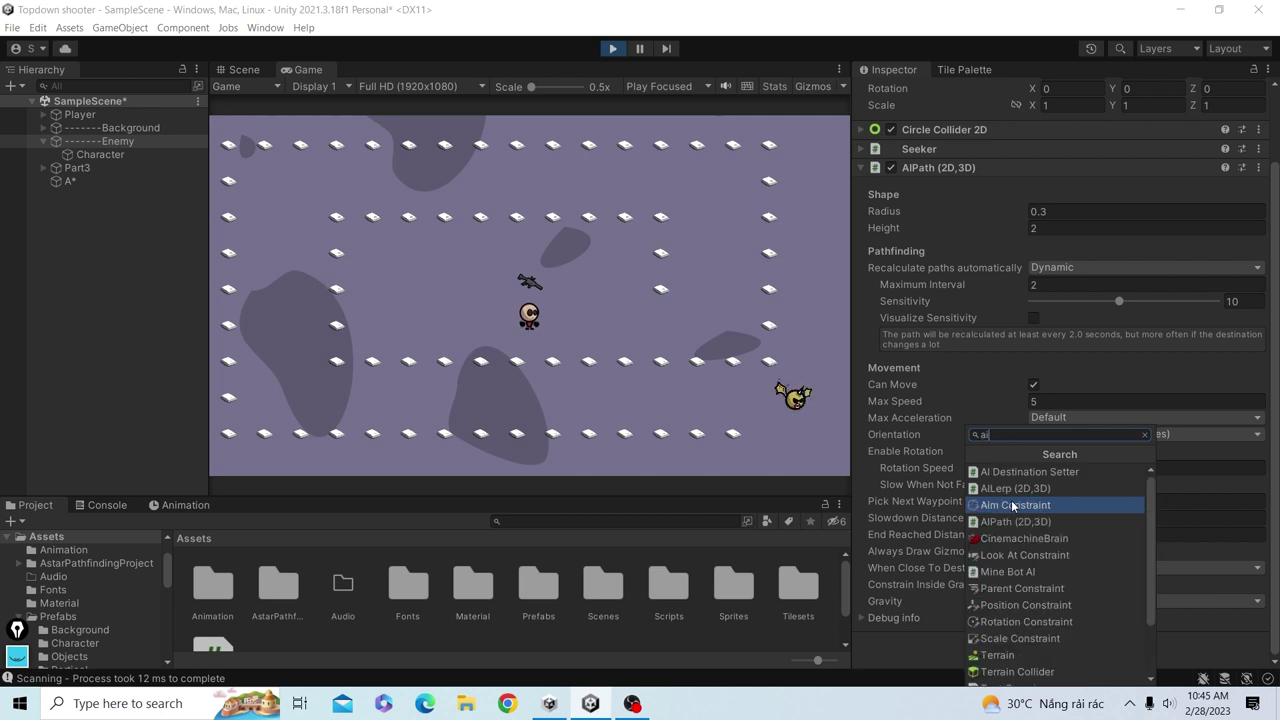
{"action": "type", "text": "path"}
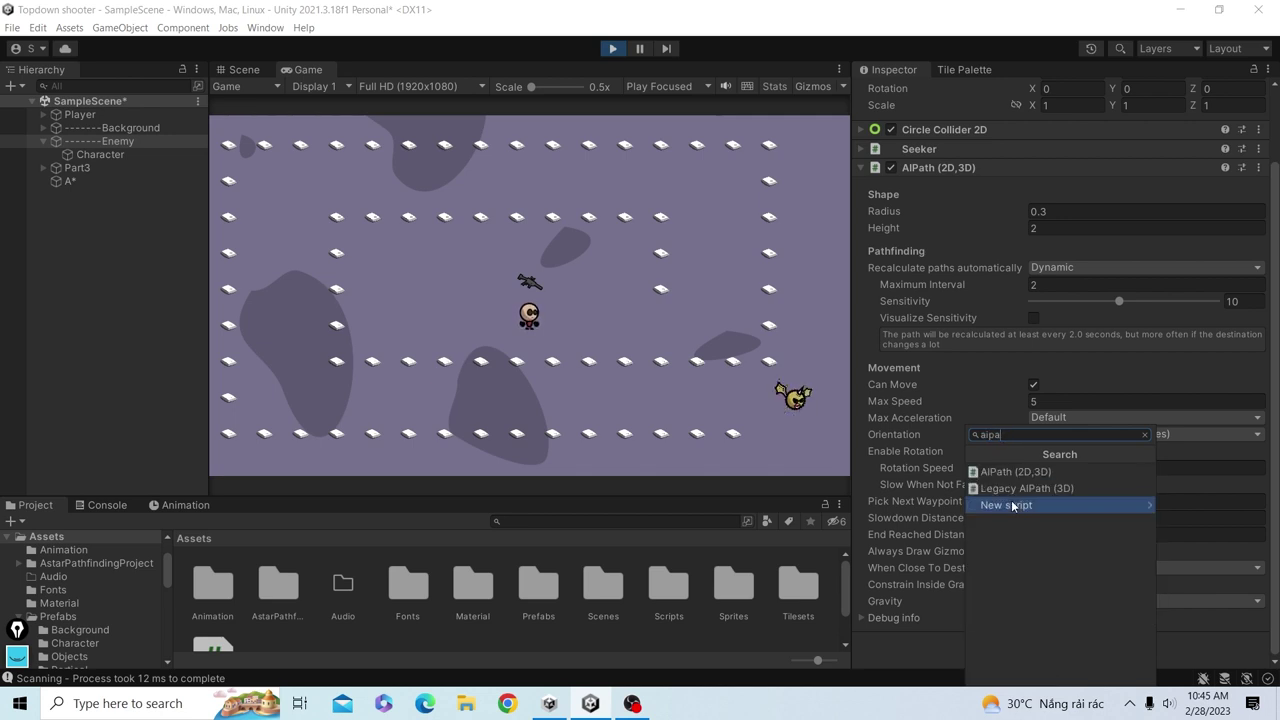
{"action": "key", "text": "BackSpace"}
{"action": "key", "text": "BackSpace"}
{"action": "key", "text": "BackSpace"}
{"action": "key", "text": "BackSpace"}
{"action": "key", "text": "BackSpace"}
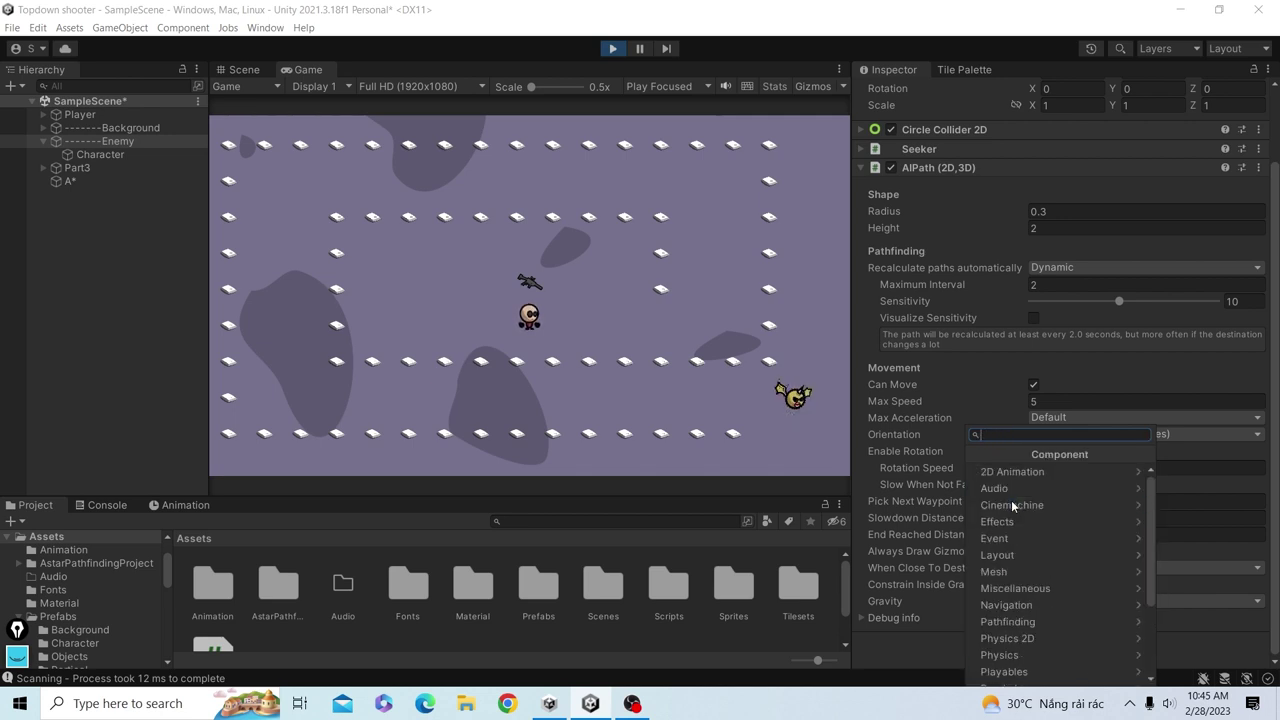
{"action": "type", "text": "sett"}
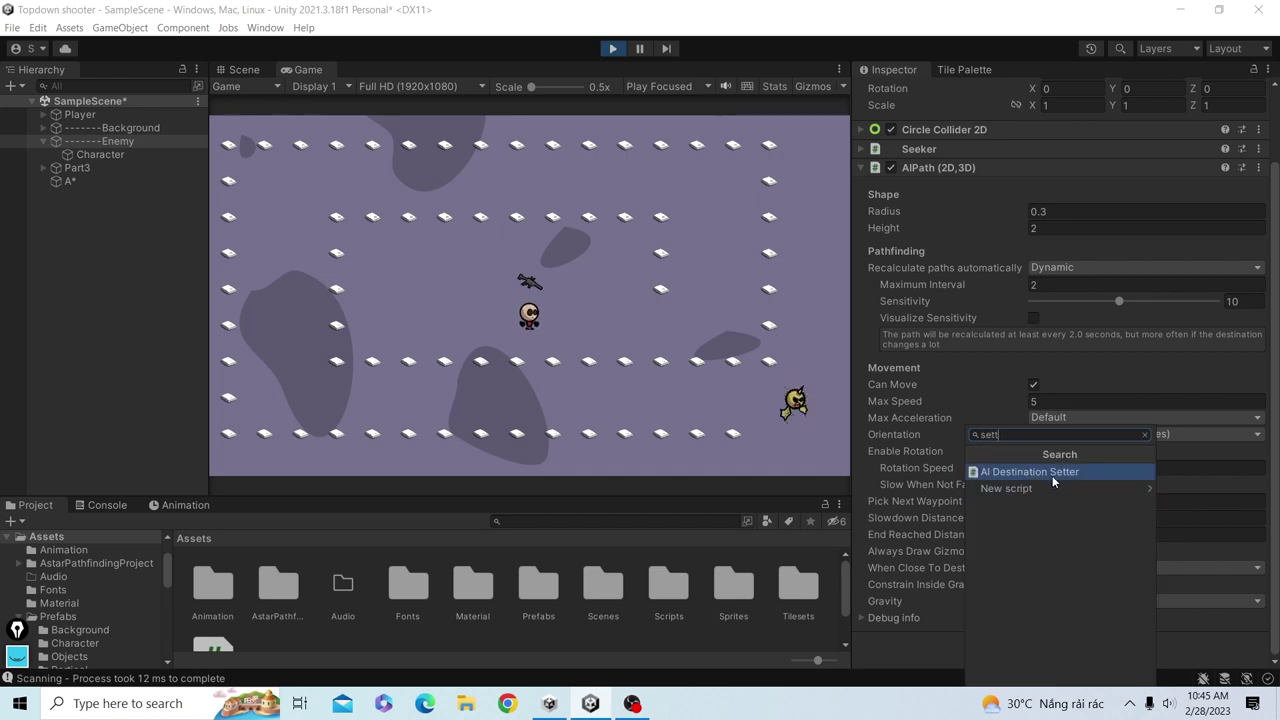
{"action": "left_click", "coordinate": [1052, 475]}
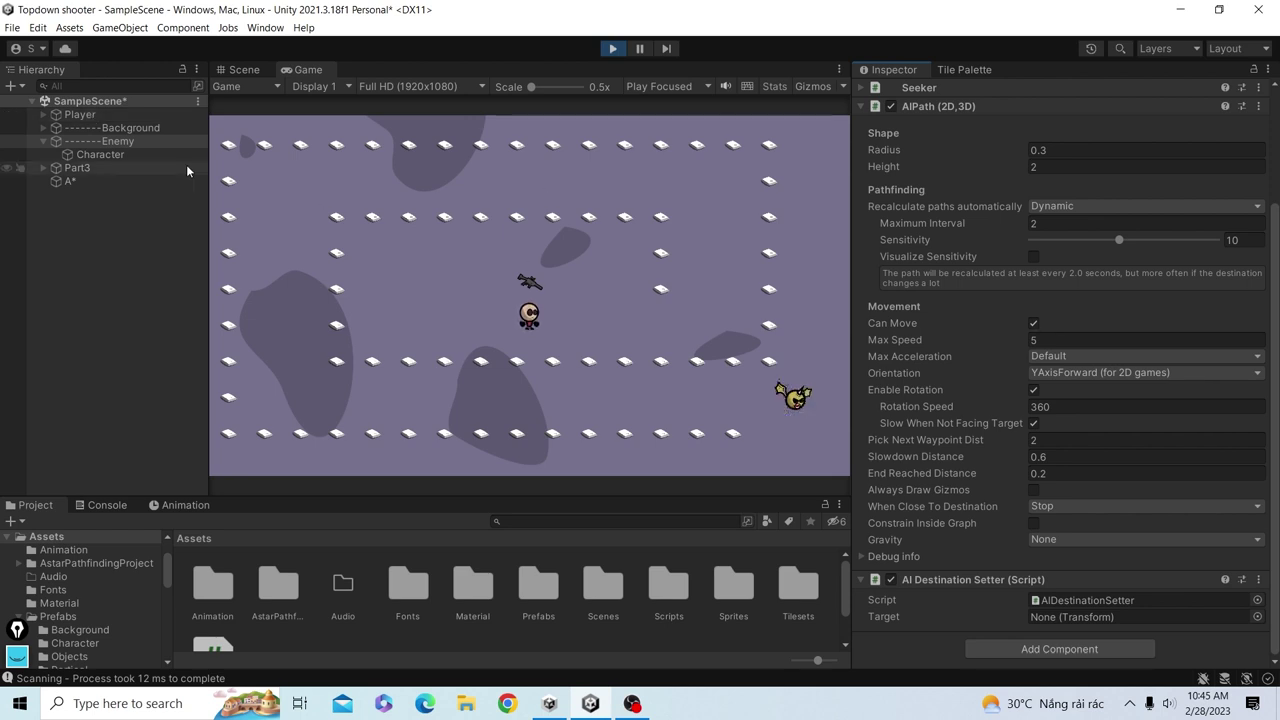
{"action": "mouse_move", "coordinate": [87, 116]}
{"action": "left_mouse_down"}
{"action": "mouse_move", "coordinate": [820, 331]}
{"action": "mouse_move", "coordinate": [1050, 617]}
{"action": "left_mouse_up"}
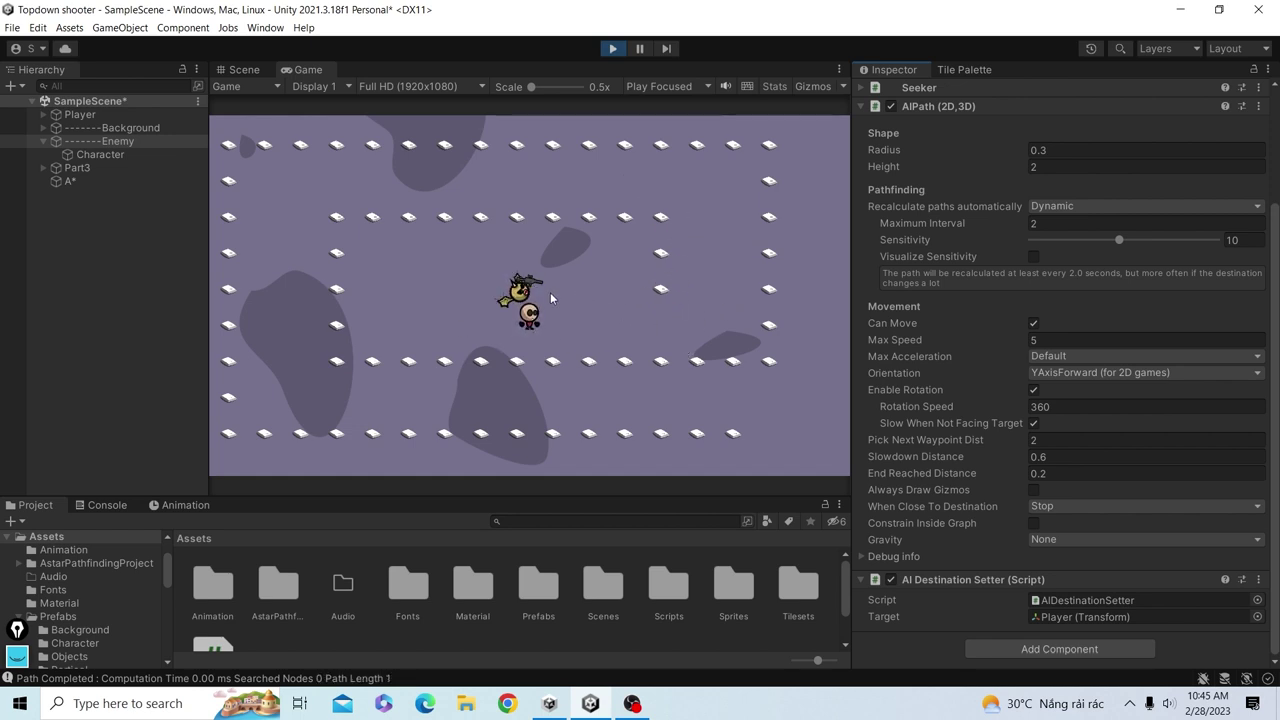
Rotate the Enemy in Scene view, then untick AIPath Enable Rotation and edit its Rotation Z.
{"action": "left_click", "coordinate": [244, 69]}
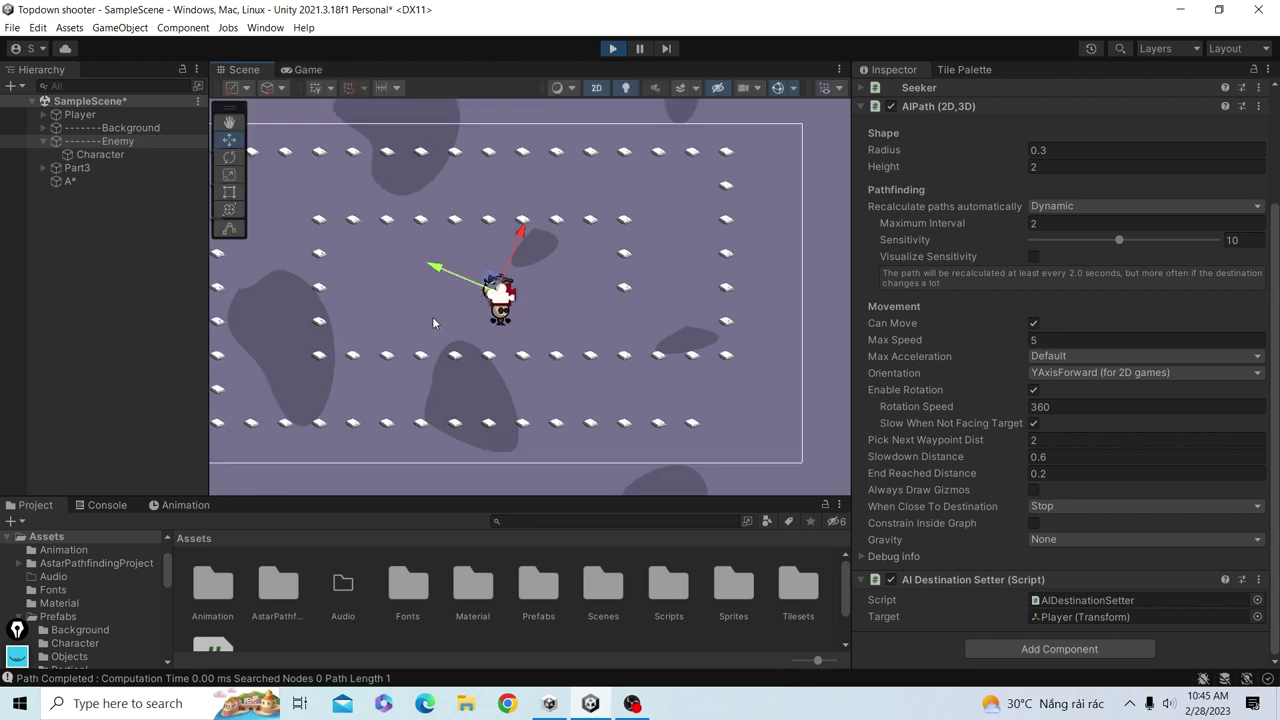
{"action": "left_click", "coordinate": [229, 157]}
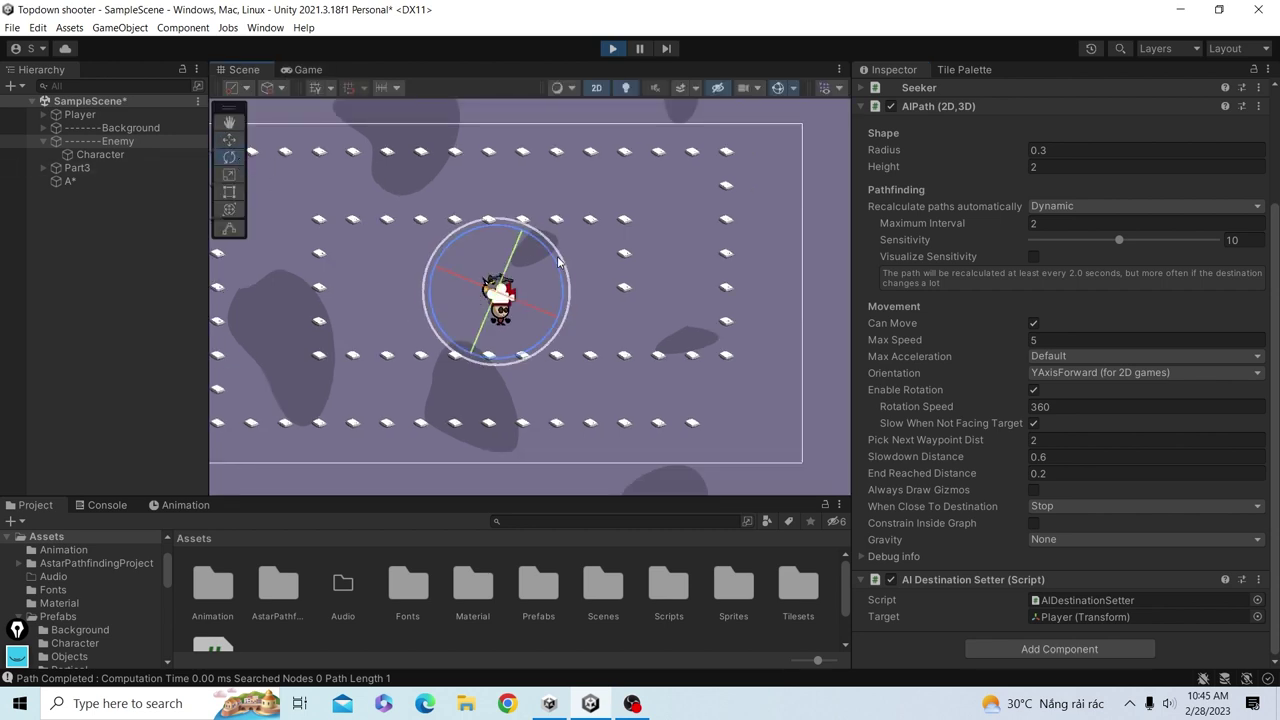
{"action": "mouse_move", "coordinate": [558, 262]}
{"action": "left_mouse_down"}
{"action": "mouse_move", "coordinate": [557, 369]}
{"action": "mouse_move", "coordinate": [371, 434]}
{"action": "left_mouse_up"}
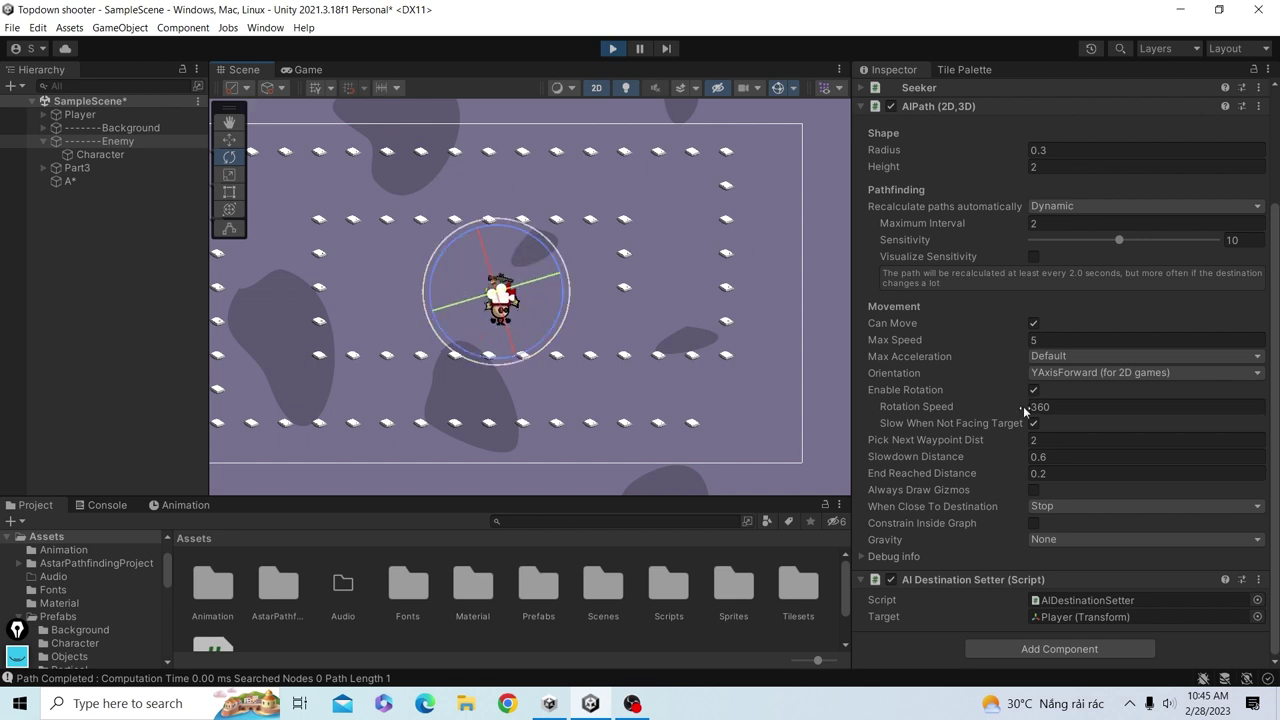
{"action": "scroll", "coordinate": [902, 541], "scroll_direction": "up", "scroll_amount": 1}
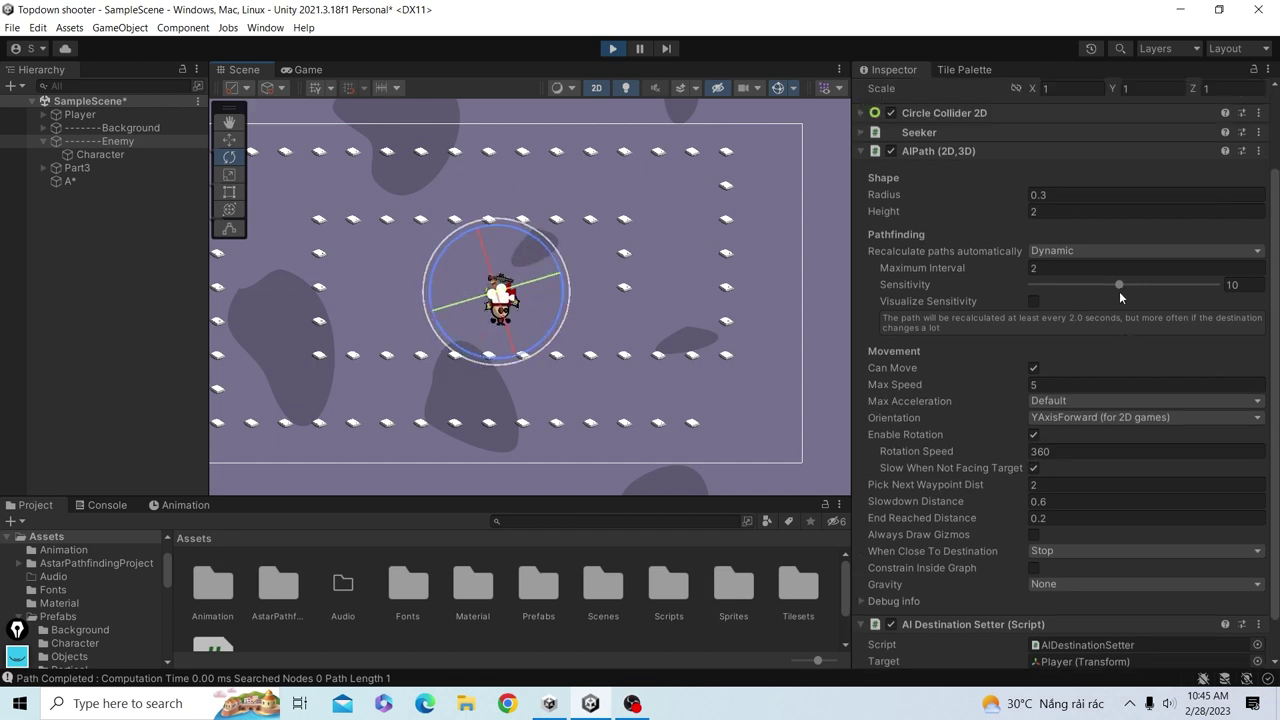
{"action": "scroll", "coordinate": [902, 541], "scroll_direction": "up", "scroll_amount": 2}
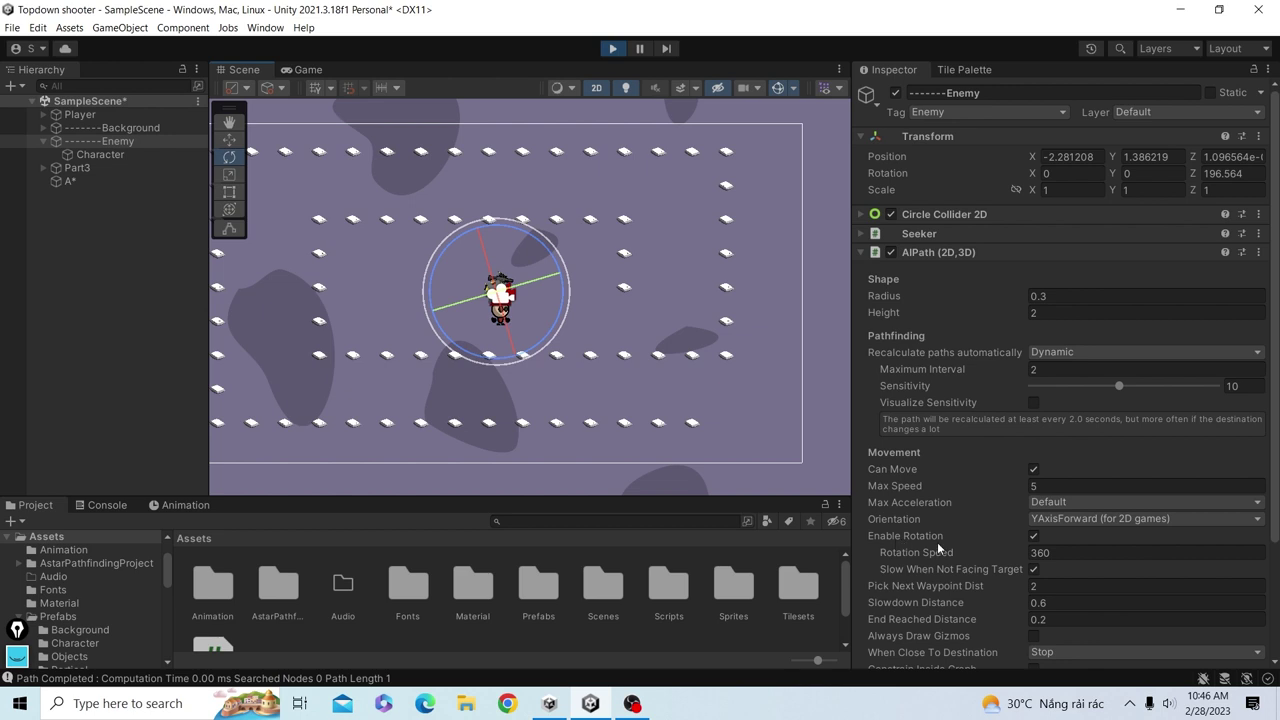
{"action": "left_click", "coordinate": [1036, 536]}
{"action": "left_click", "coordinate": [1036, 536]}
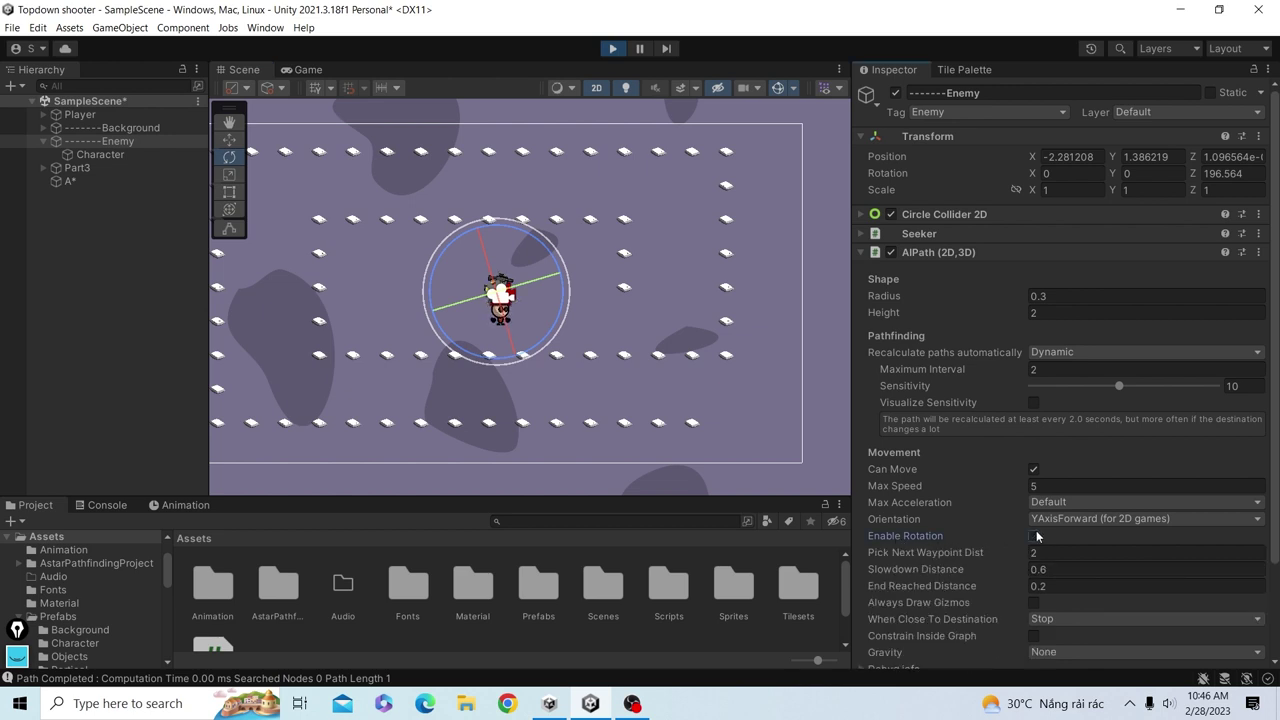
{"action": "left_click", "coordinate": [1221, 177]}
Set the Enemy's Transform Rotation Z to 0 and go to the Game view.
{"action": "type", "text": "0"}
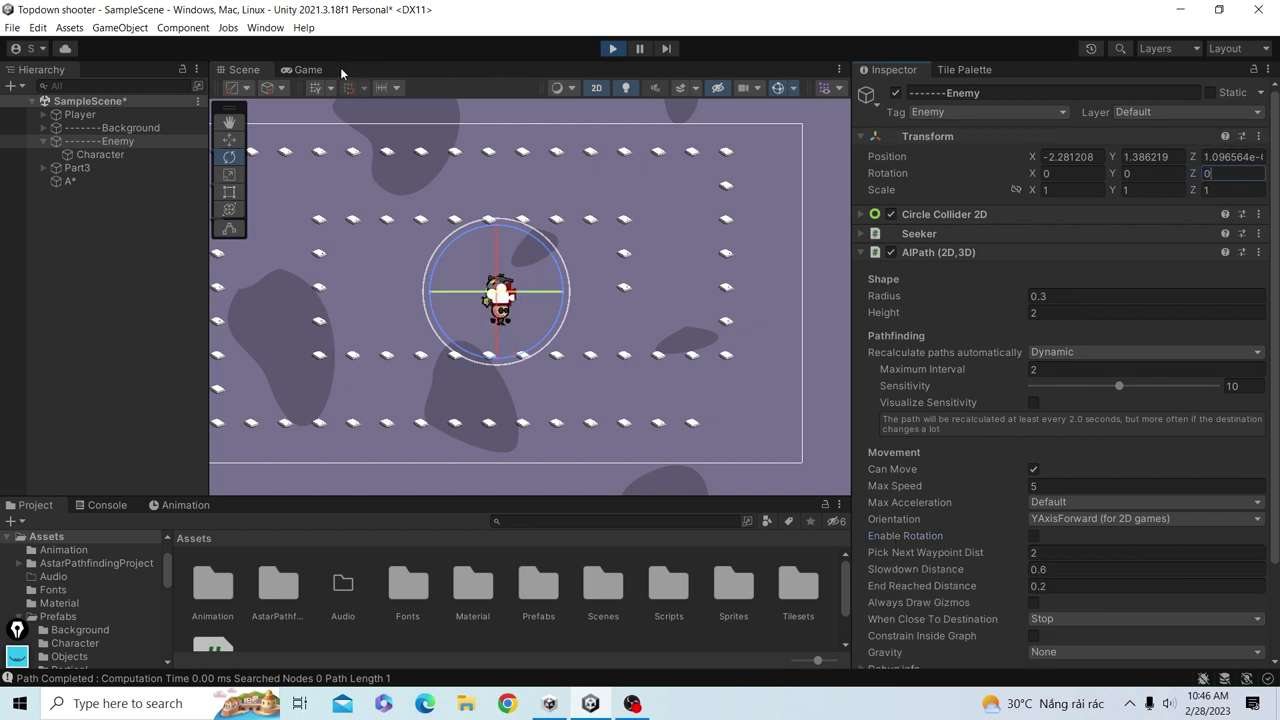
{"action": "left_click", "coordinate": [301, 69]}
{"action": "left_click", "coordinate": [590, 338]}
Play-test by moving the Player with A and D around obstacles and shooting at the Enemy.
{"action": "key", "text": "a"}
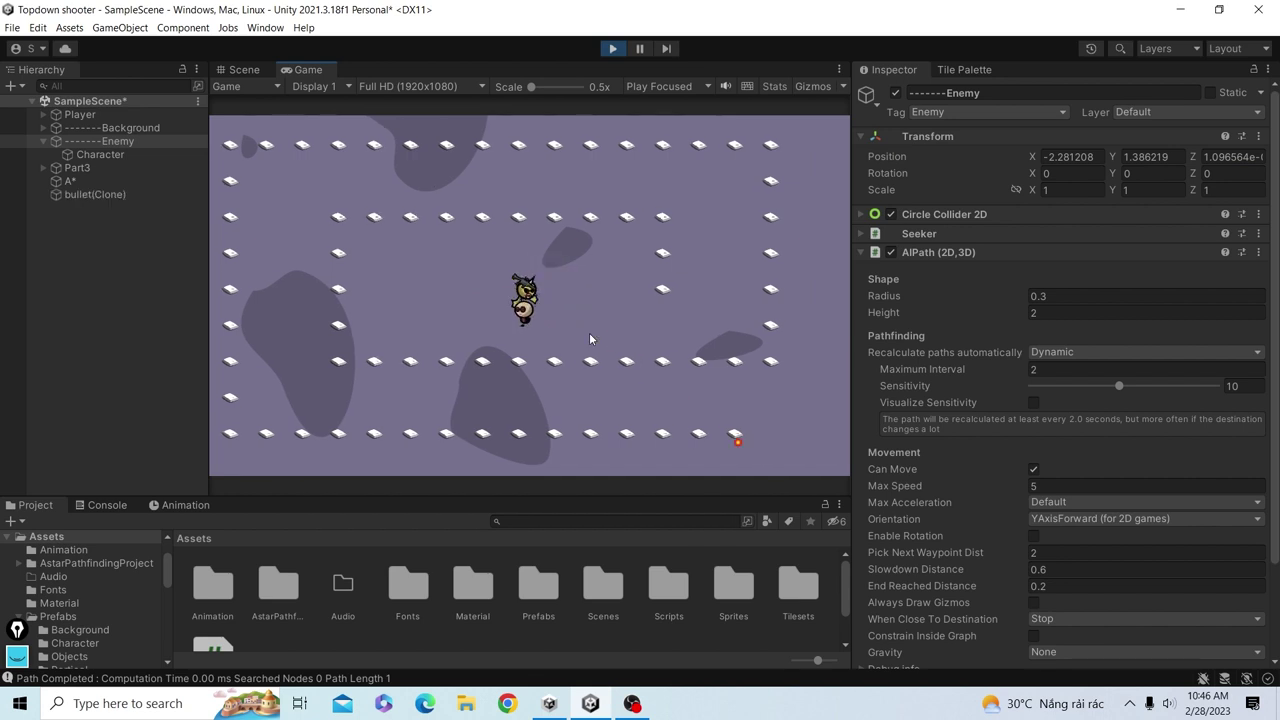
{"action": "key", "text": "a"}
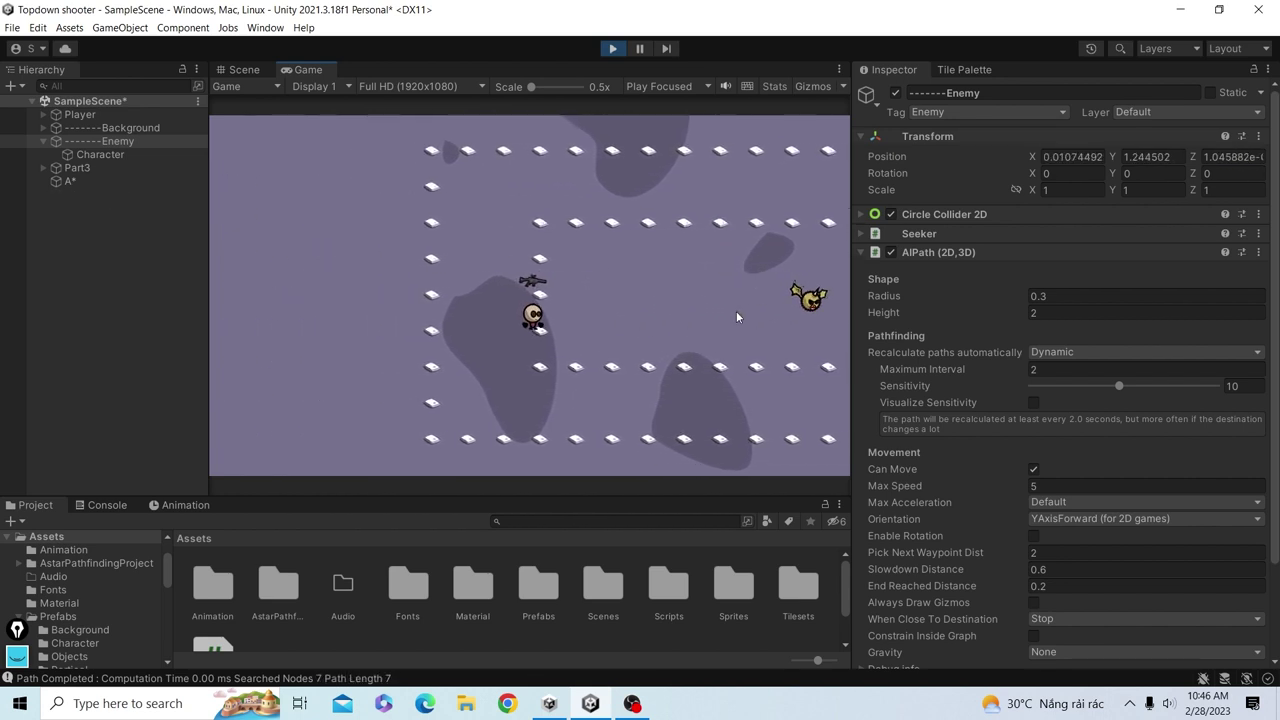
{"action": "key", "text": "a"}
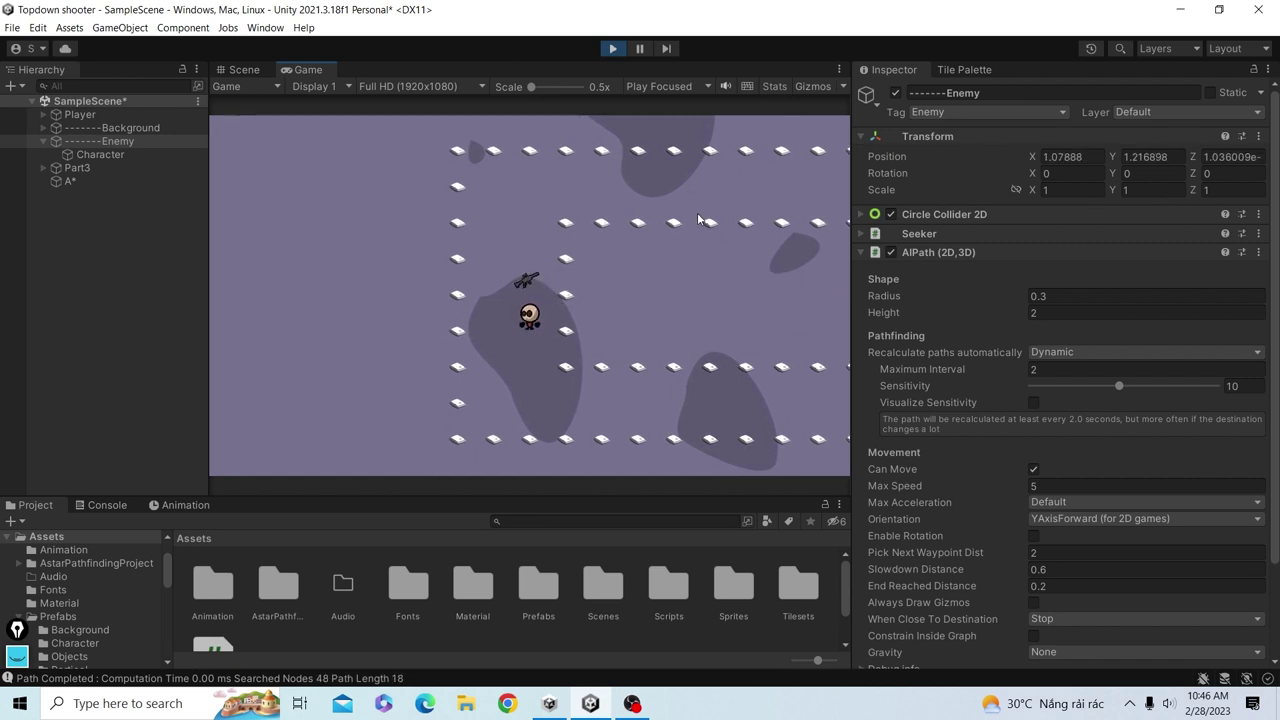
{"action": "key", "text": "d"}
{"action": "key", "text": "d"}
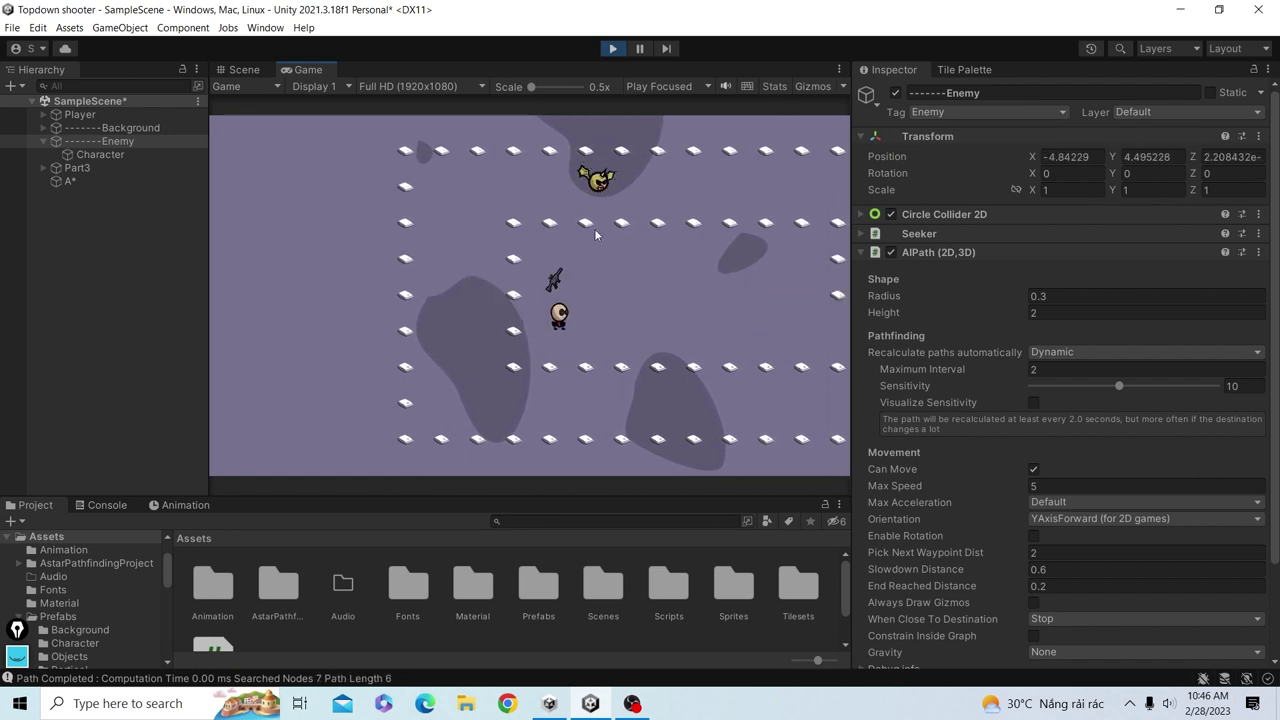
{"action": "key", "text": "a"}
{"action": "left_click", "coordinate": [748, 345]}
{"action": "key", "text": "a"}
{"action": "left_click", "coordinate": [748, 345]}
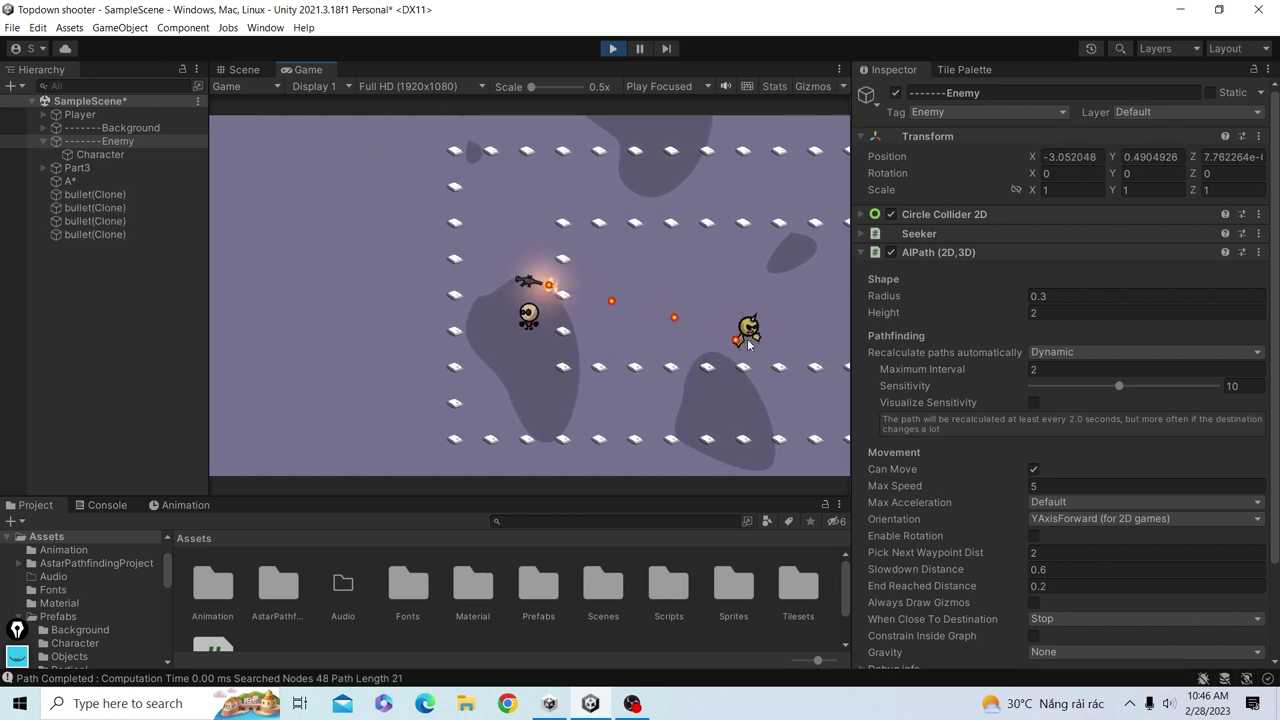
{"action": "left_click", "coordinate": [748, 345]}
{"action": "left_click", "coordinate": [748, 345]}
Exit Play mode and untick Enable Rotation on the Enemy's AIPath (2D,3D) component.
{"action": "left_click", "coordinate": [612, 50]}
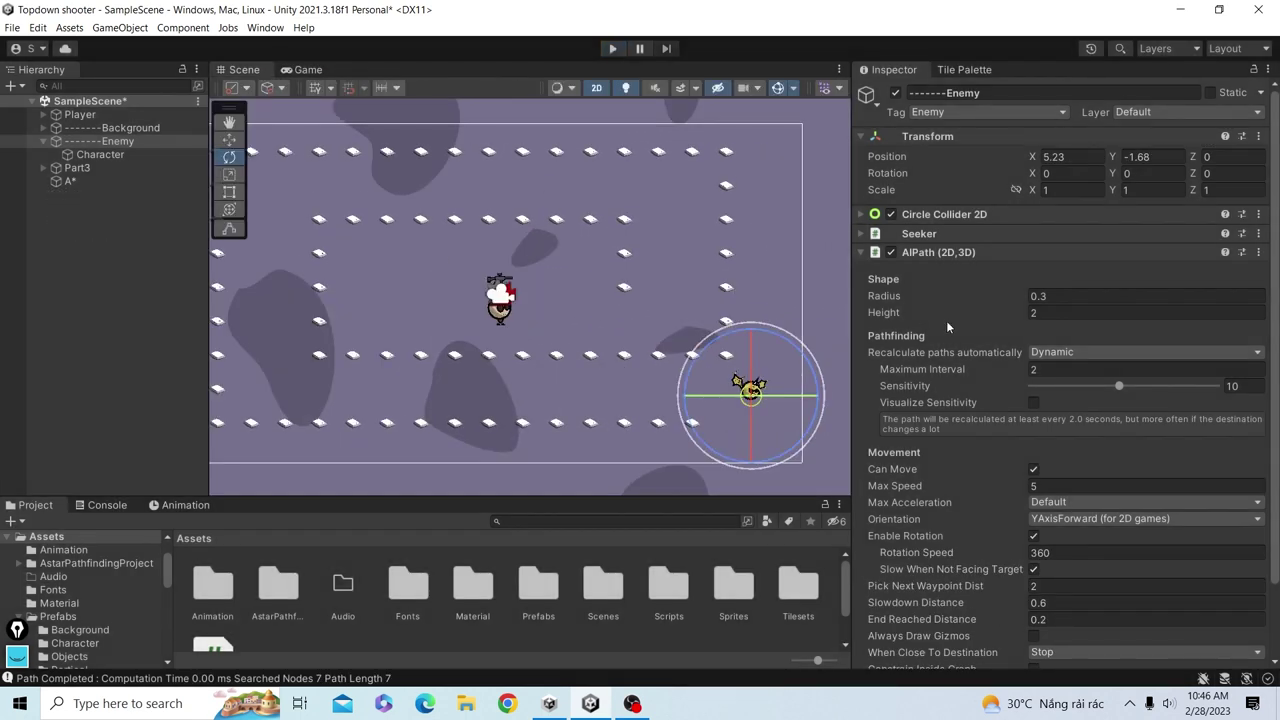
{"action": "scroll", "coordinate": [993, 364], "scroll_direction": "down", "scroll_amount": 2}
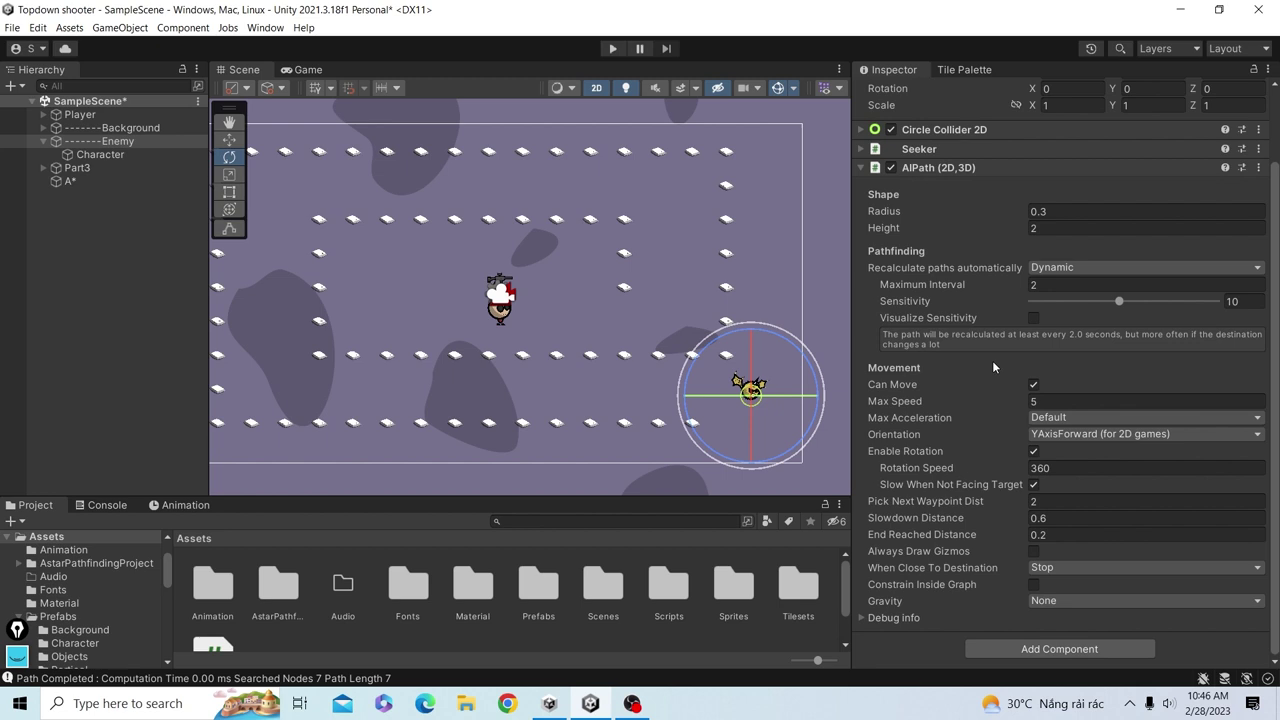
{"action": "left_click", "coordinate": [1034, 452]}
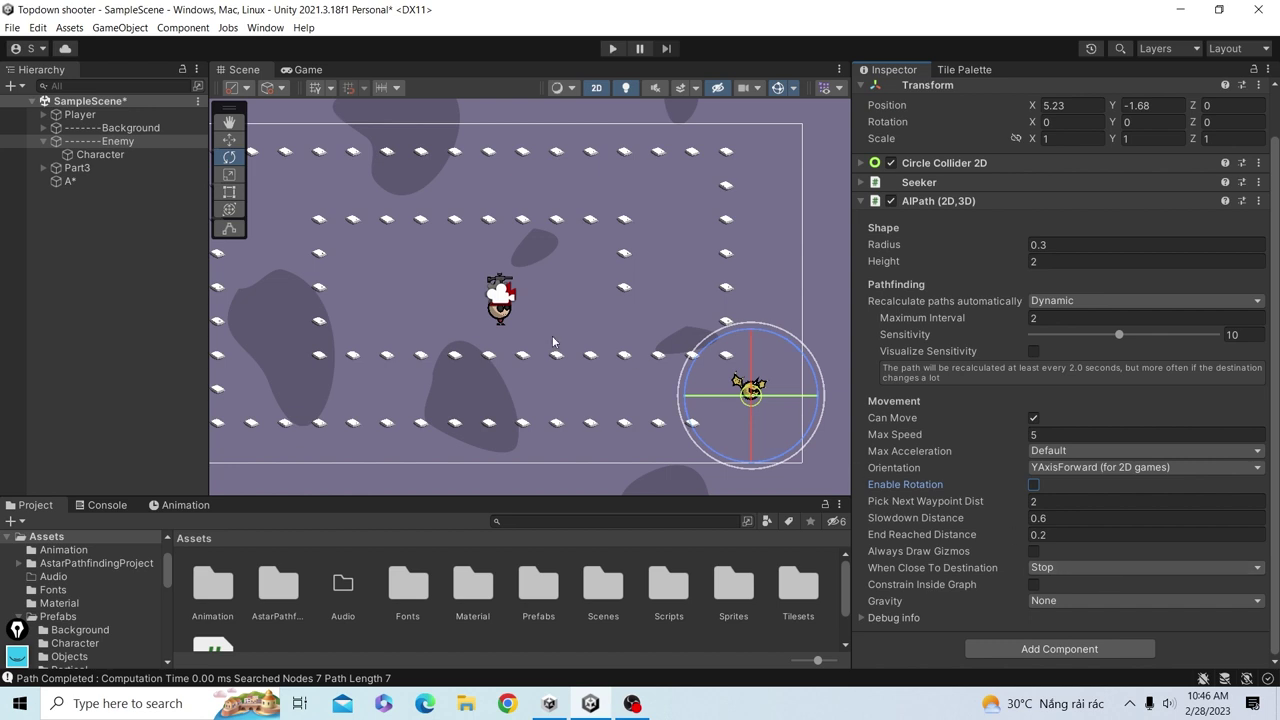
{"action": "left_click", "coordinate": [67, 181]}
Tick Show Graphs at the bottom of the A* Pathfinder Inspector and recentre the scene.
{"action": "scroll", "coordinate": [1062, 454], "scroll_direction": "down", "scroll_amount": 5}
{"action": "scroll", "coordinate": [1062, 480], "scroll_direction": "down", "scroll_amount": 3}
{"action": "scroll", "coordinate": [1063, 486], "scroll_direction": "down", "scroll_amount": 2}
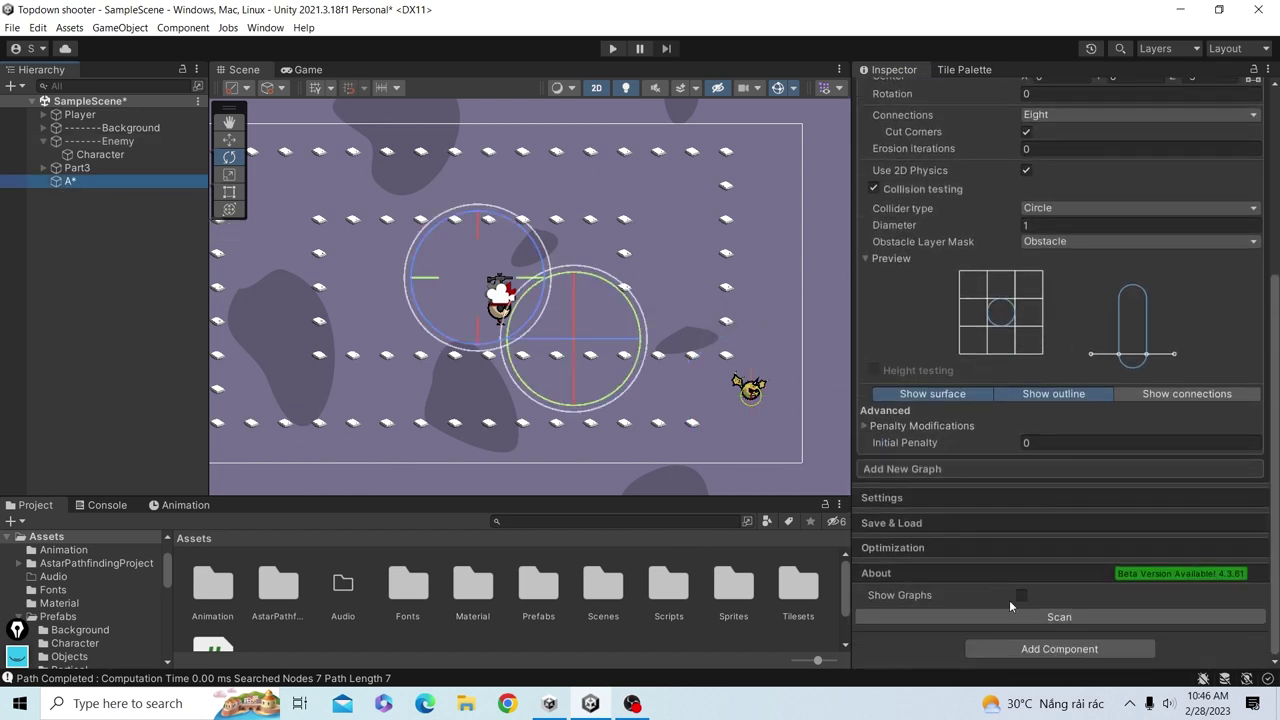
{"action": "left_click", "coordinate": [1020, 596]}
{"action": "scroll", "coordinate": [735, 383], "scroll_direction": "up", "scroll_amount": 3}
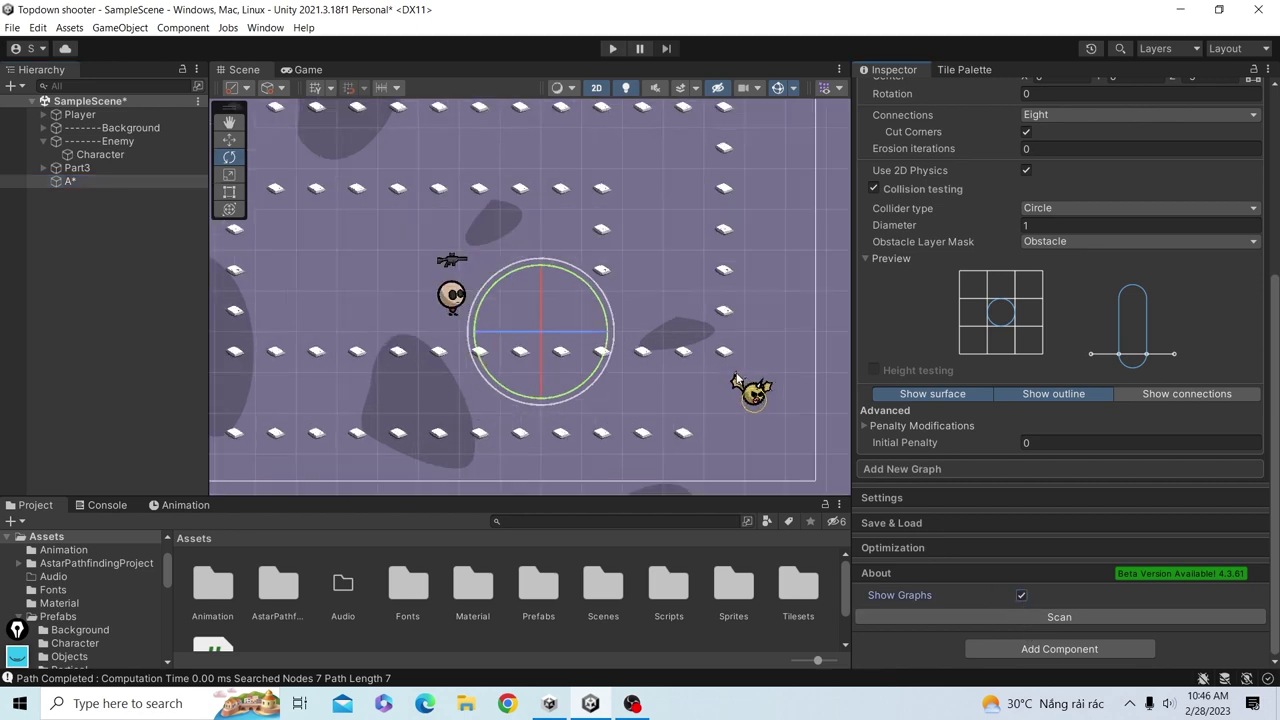
{"action": "scroll", "coordinate": [736, 381], "scroll_direction": "down", "scroll_amount": 2}
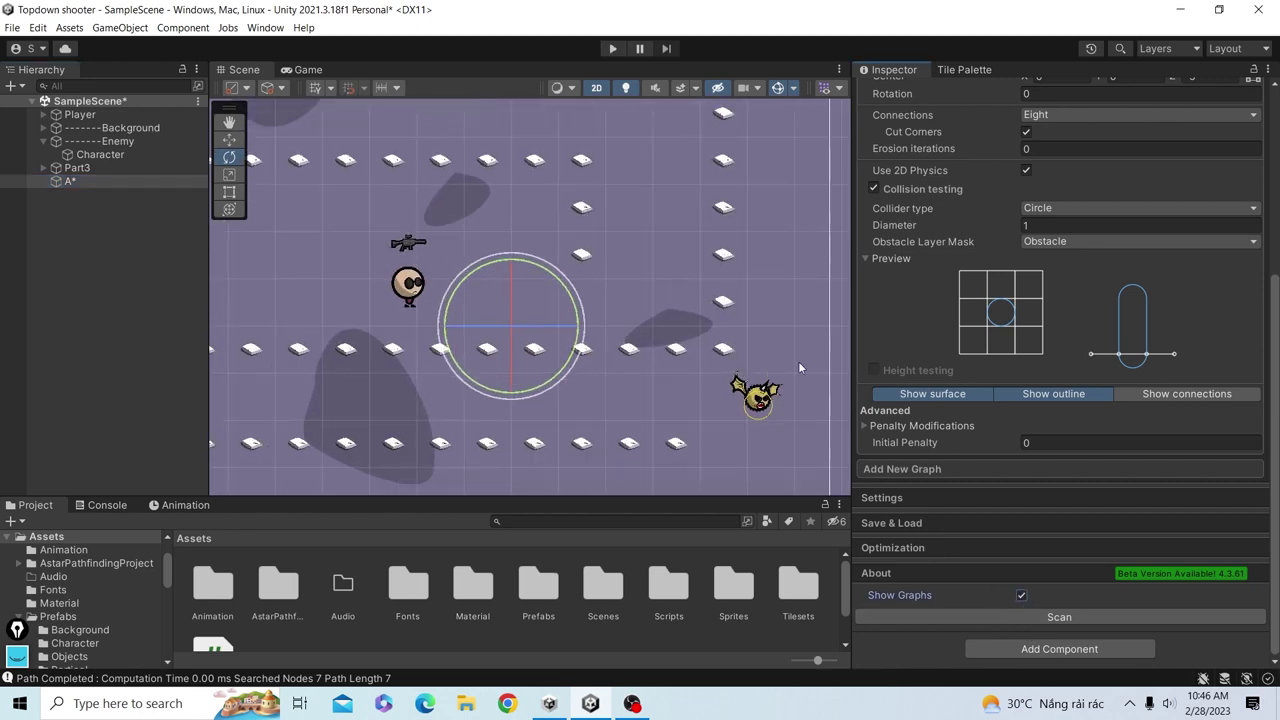
{"action": "middle_click_drag", "start_coordinate": [799, 366], "coordinate": [779, 378]}
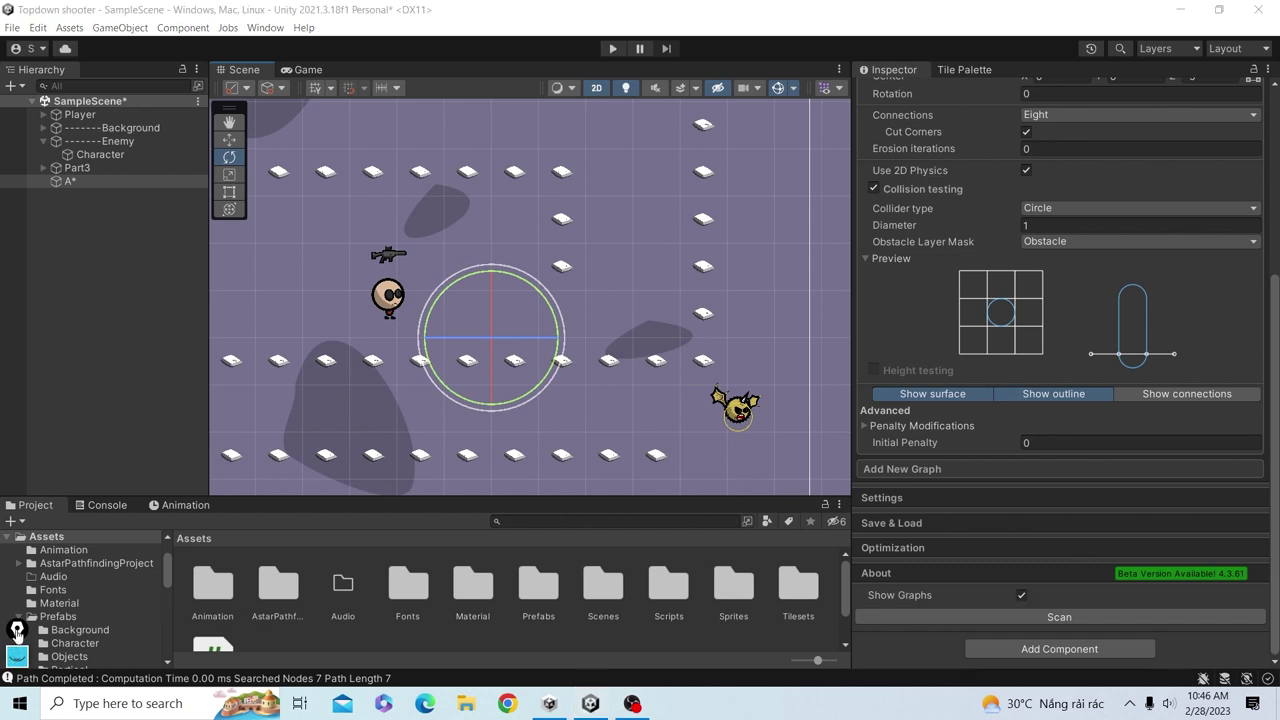
{"action": "mouse_move", "coordinate": [21, 656]}
{"action": "left_mouse_down"}
{"action": "mouse_move", "coordinate": [245, 424]}
{"action": "mouse_move", "coordinate": [191, 376]}
{"action": "left_mouse_up"}
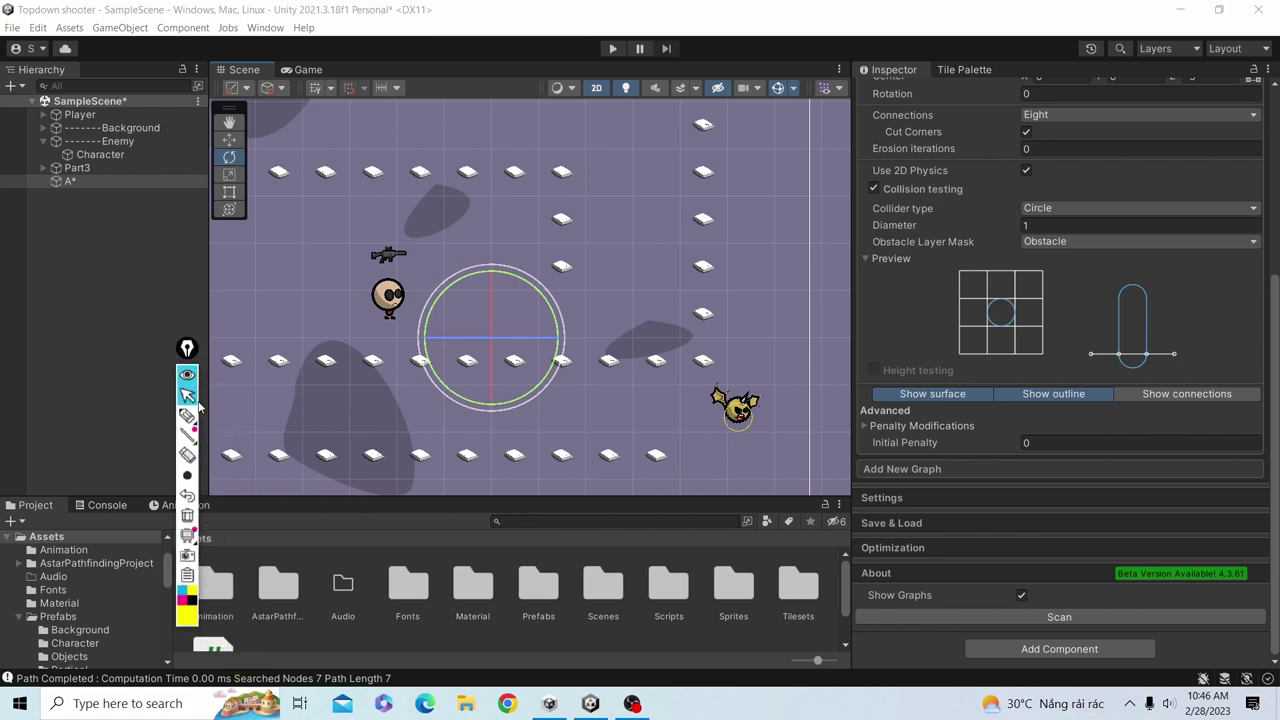
Select the Enemy and draw a yellow route from it around the obstacle row to the Player.
{"action": "left_click", "coordinate": [187, 415]}
{"action": "left_click", "coordinate": [696, 409]}
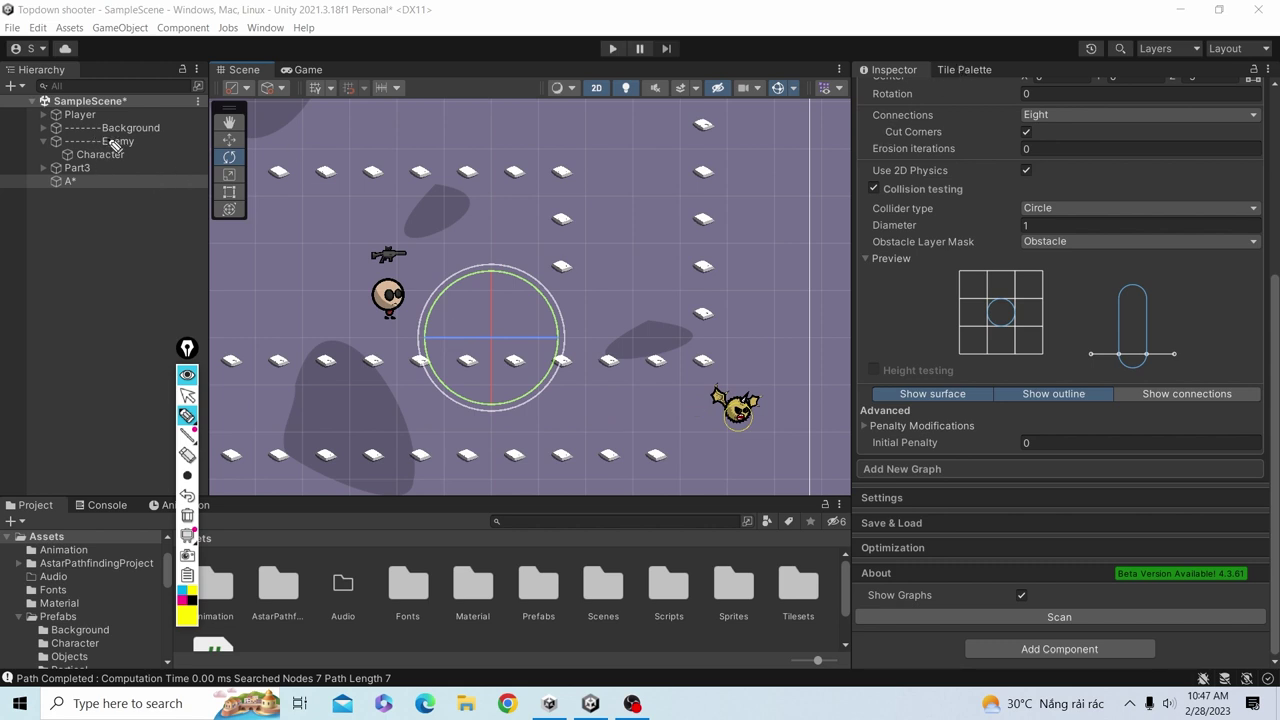
{"action": "left_click", "coordinate": [187, 395]}
{"action": "left_click", "coordinate": [110, 141]}
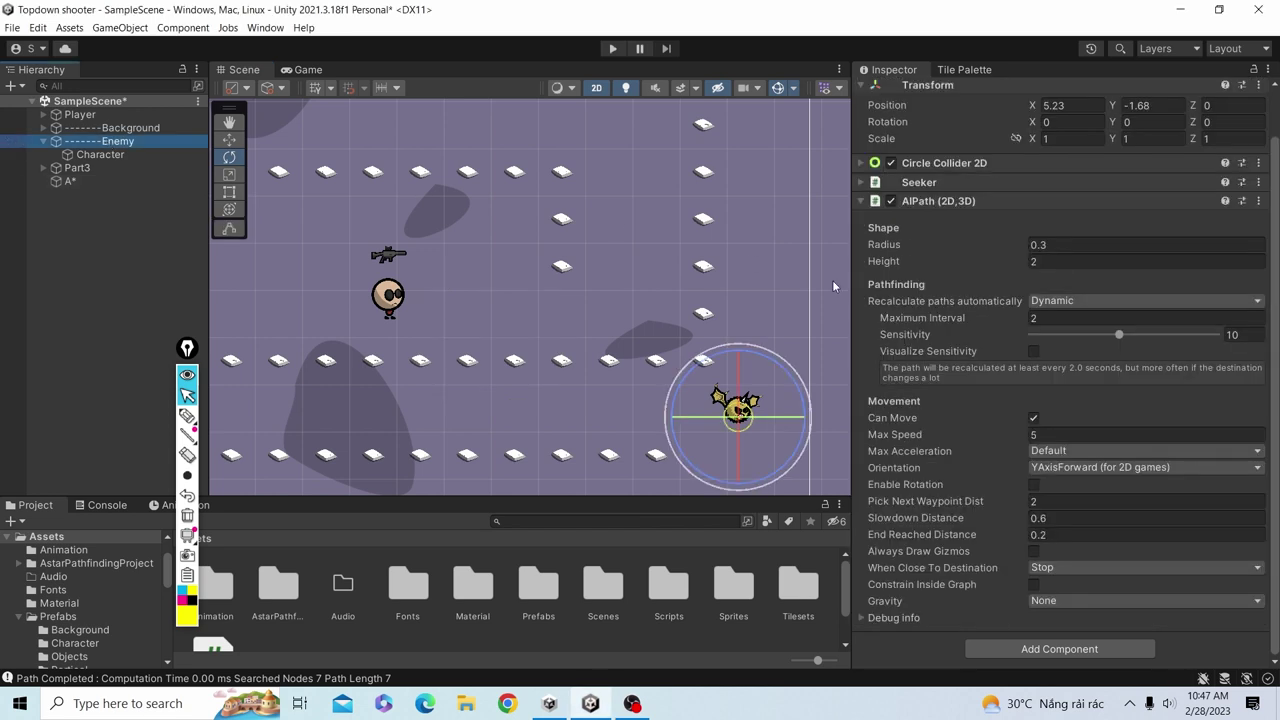
{"action": "left_click", "coordinate": [186, 415]}
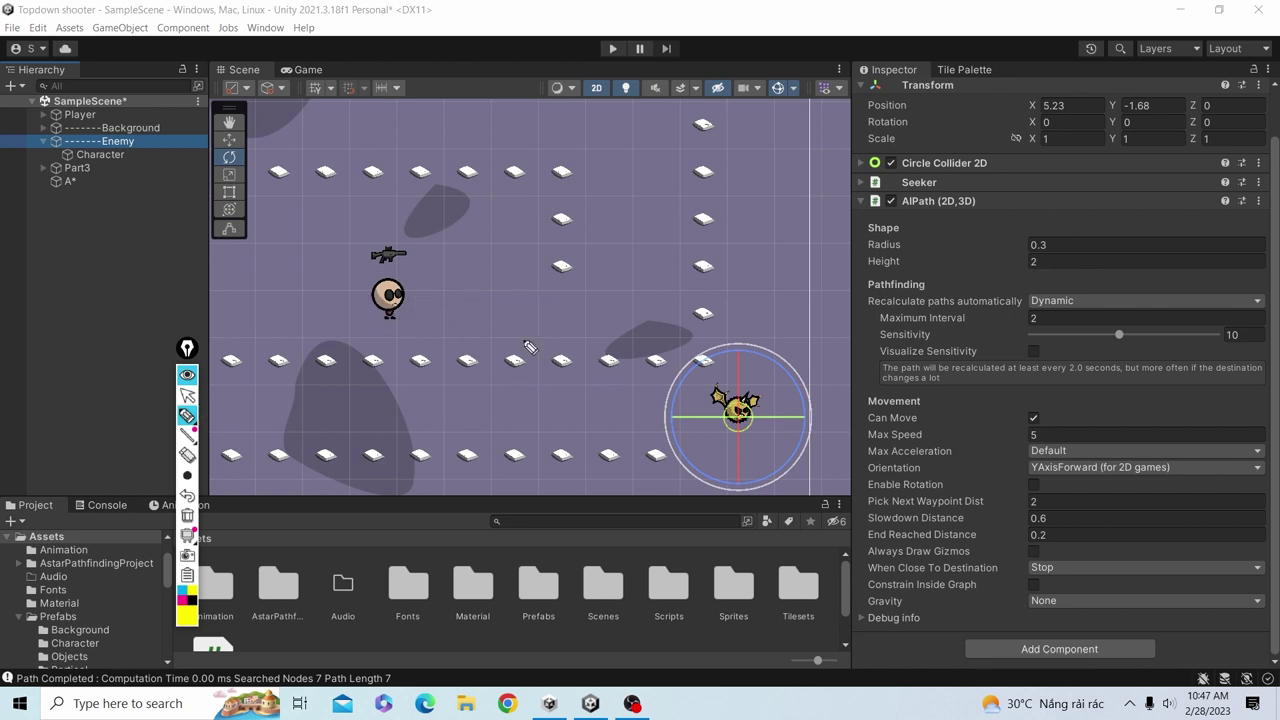
{"action": "left_click_drag", "start_coordinate": [708, 414], "coordinate": [265, 415]}
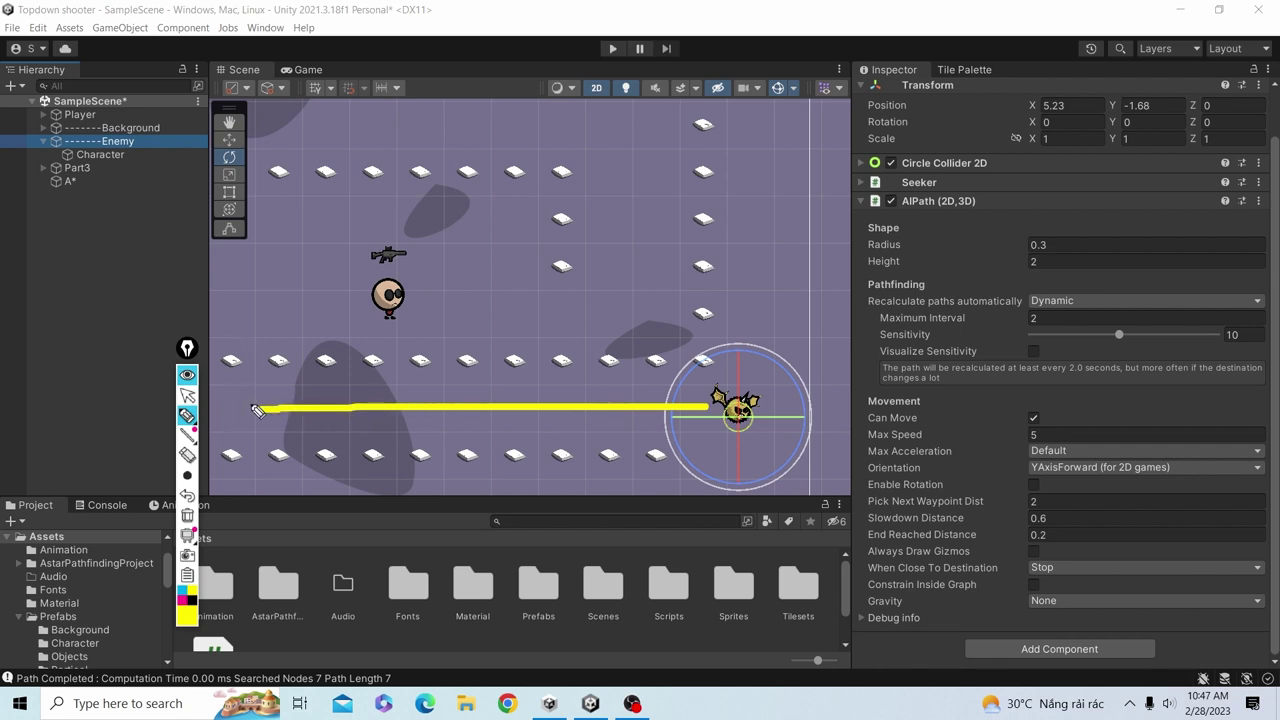
{"action": "mouse_move", "coordinate": [268, 414]}
{"action": "left_mouse_down"}
{"action": "mouse_move", "coordinate": [252, 312]}
{"action": "mouse_move", "coordinate": [378, 314]}
{"action": "left_mouse_up"}
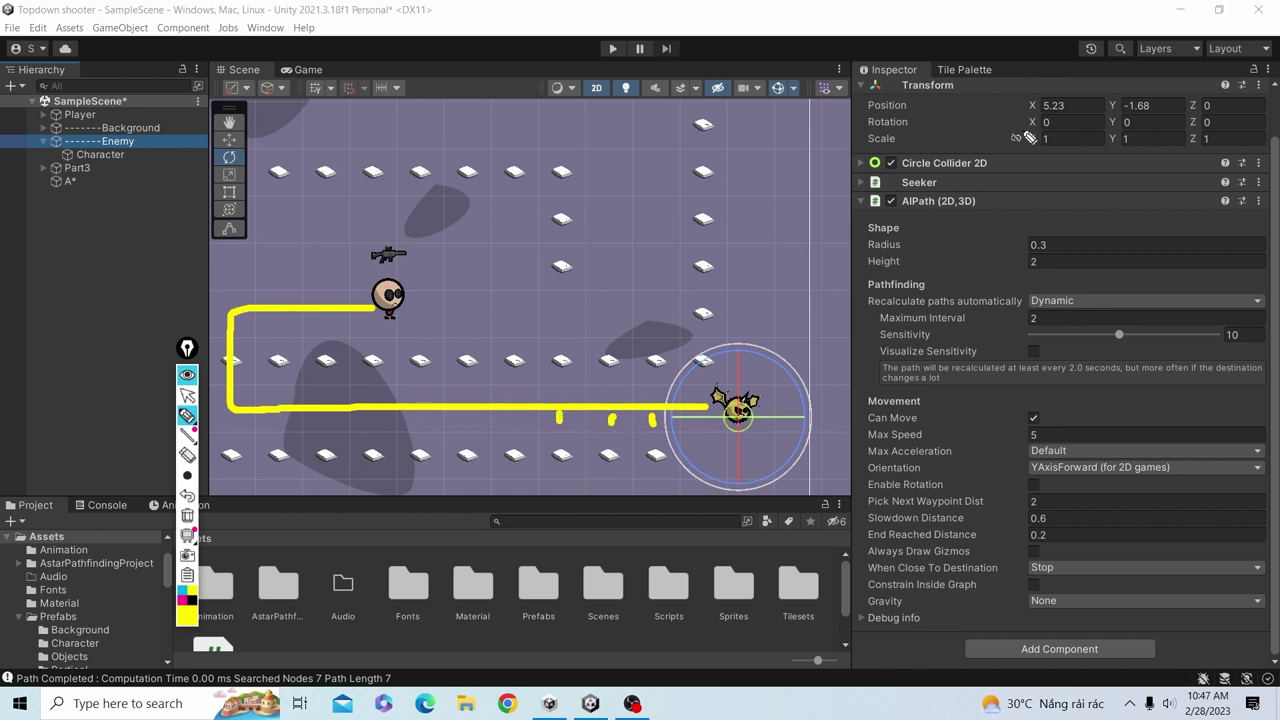
{"action": "left_click", "coordinate": [188, 396]}
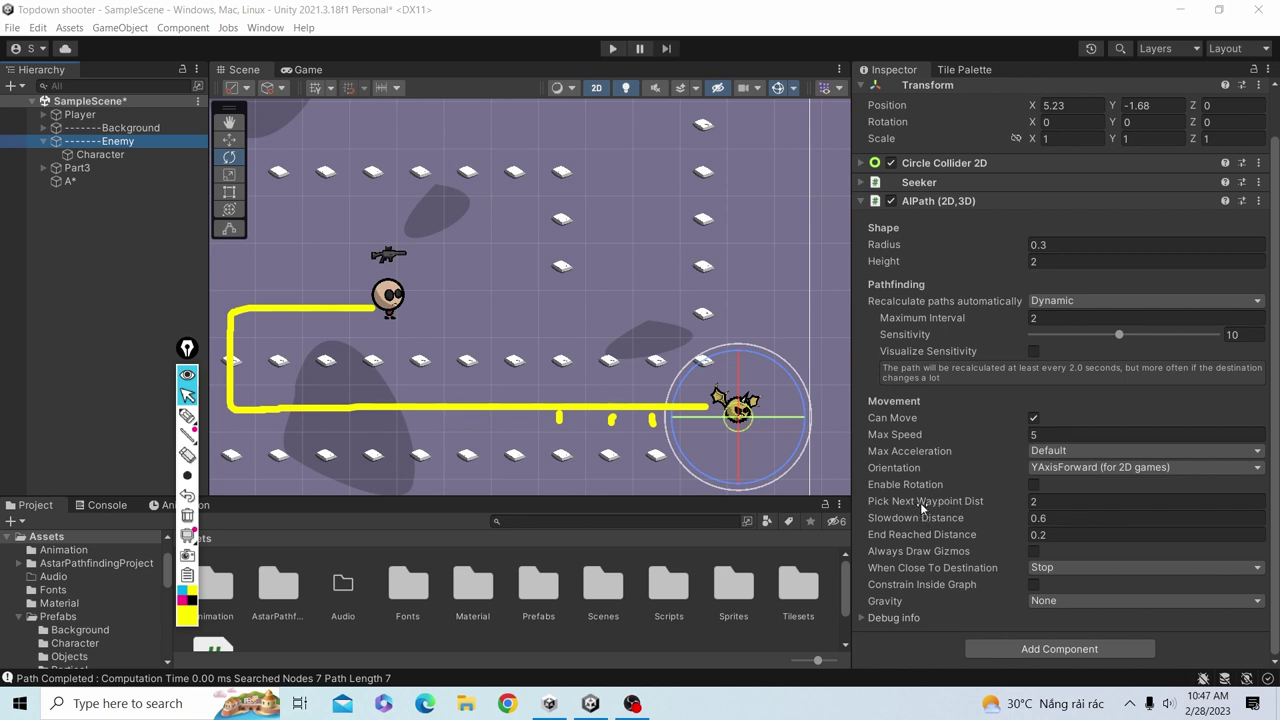
{"action": "left_click", "coordinate": [229, 139]}
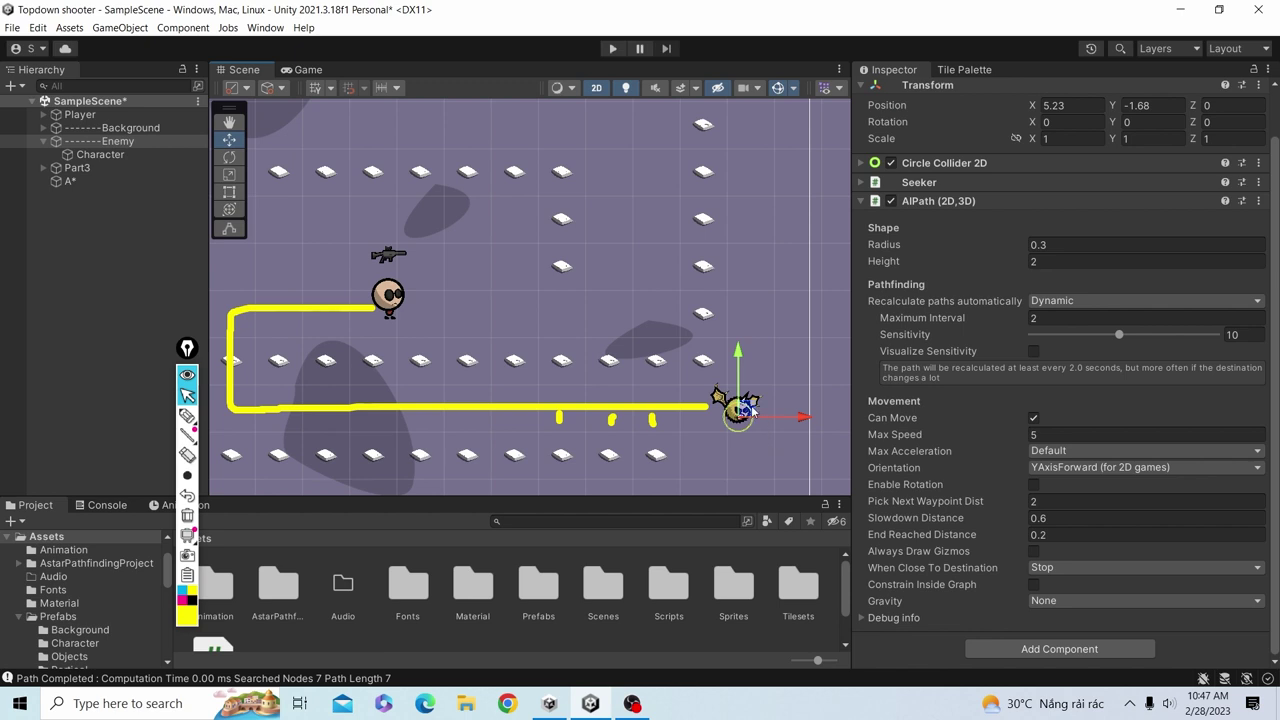
Nudge the Enemy slightly left and down and draw a yellow arrow pointing down from it.
{"action": "left_click_drag", "start_coordinate": [750, 409], "coordinate": [738, 419]}
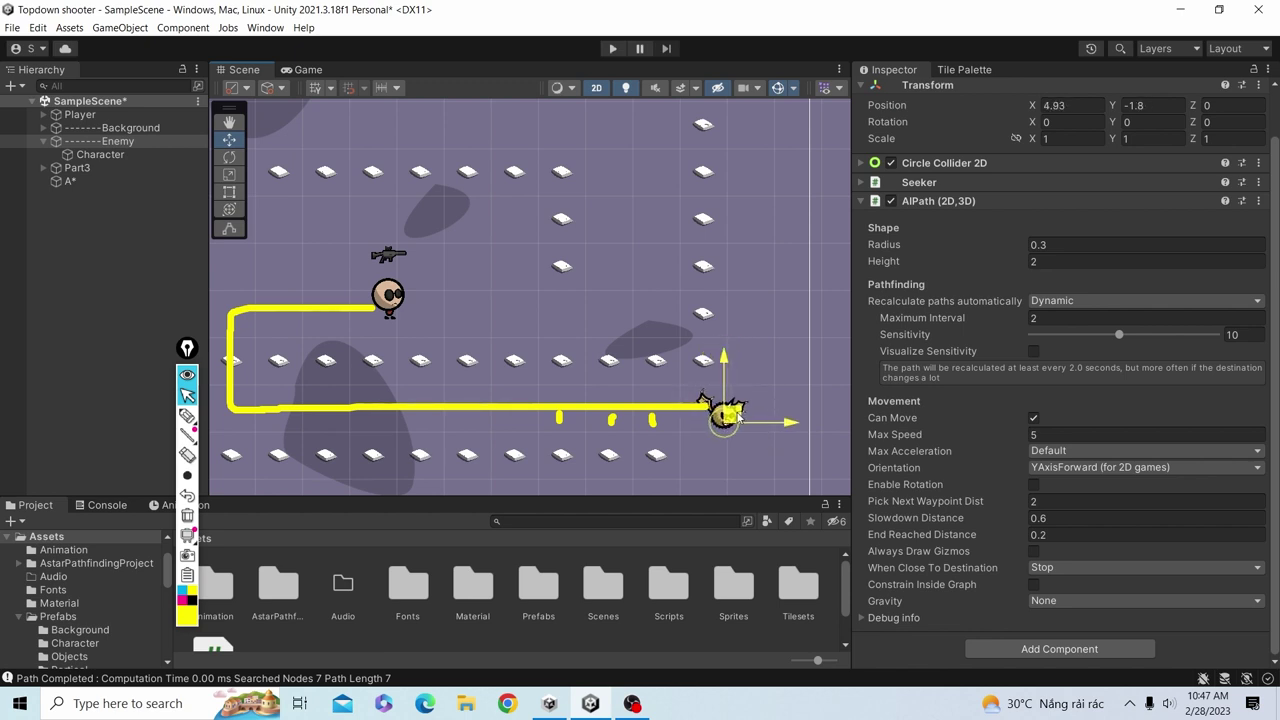
{"action": "left_click", "coordinate": [187, 415]}
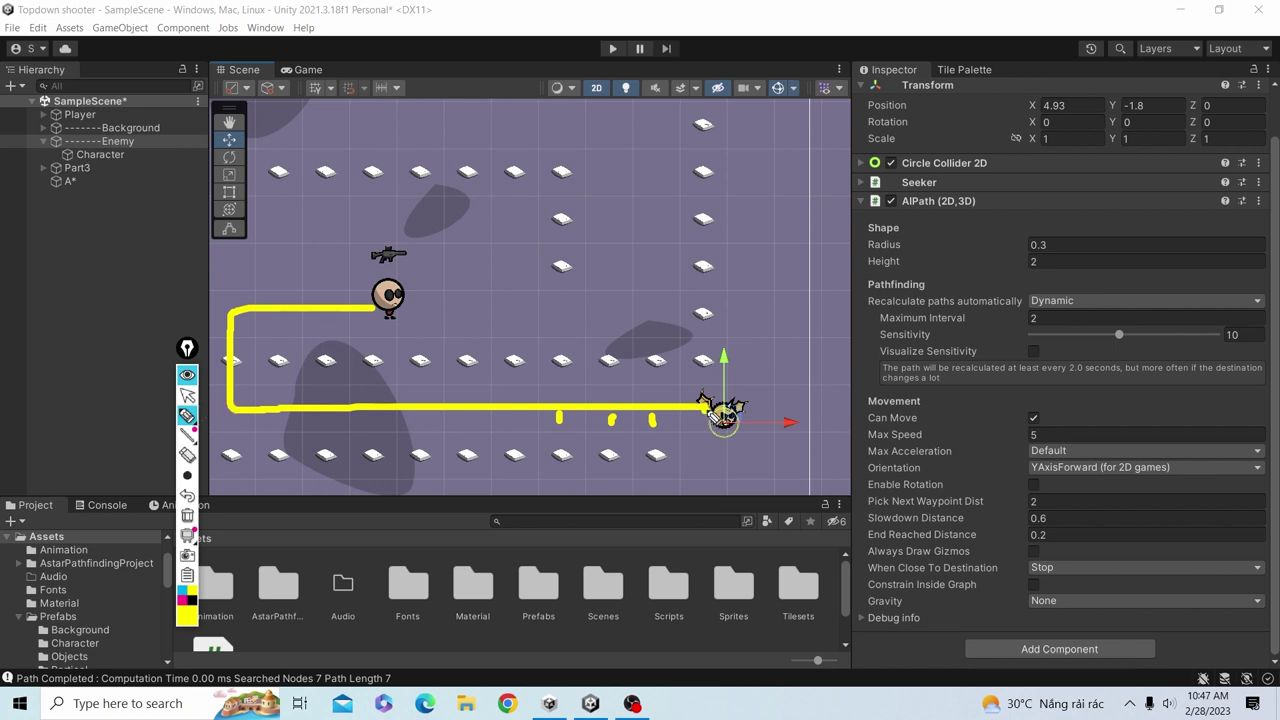
{"action": "mouse_move", "coordinate": [705, 412]}
{"action": "left_mouse_down"}
{"action": "mouse_move", "coordinate": [690, 446]}
{"action": "mouse_move", "coordinate": [695, 482]}
{"action": "mouse_move", "coordinate": [708, 479]}
{"action": "left_mouse_up"}
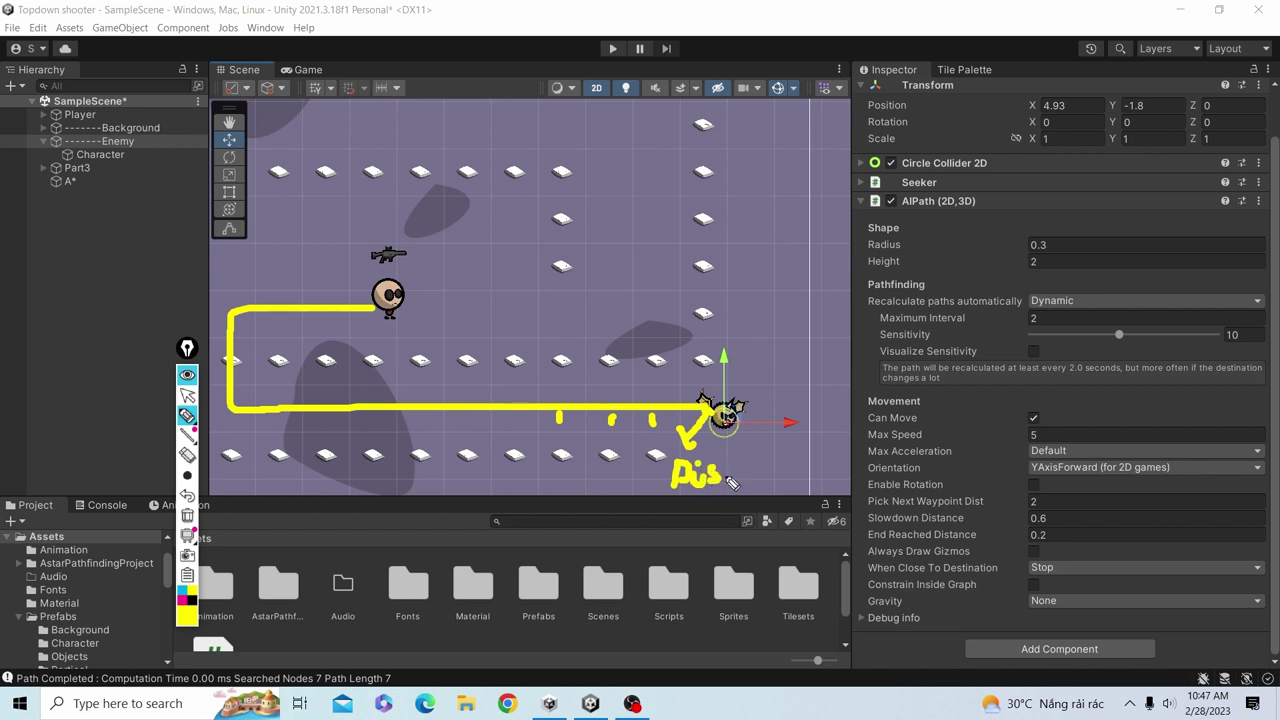
Move the Enemy further left, back near its start, and select the A* pathfinder object.
{"action": "left_click", "coordinate": [187, 395]}
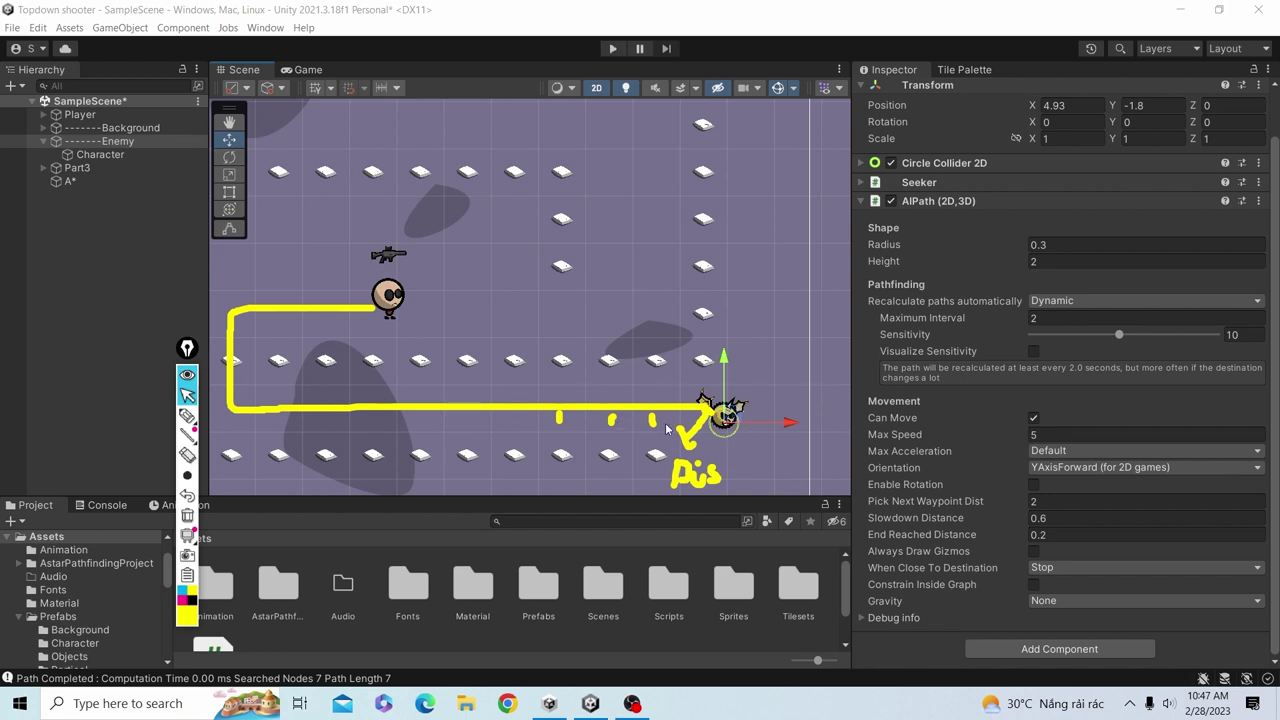
{"action": "mouse_move", "coordinate": [731, 418]}
{"action": "left_mouse_down"}
{"action": "mouse_move", "coordinate": [518, 404]}
{"action": "mouse_move", "coordinate": [376, 365]}
{"action": "mouse_move", "coordinate": [344, 333]}
{"action": "mouse_move", "coordinate": [424, 365]}
{"action": "mouse_move", "coordinate": [750, 400]}
{"action": "mouse_move", "coordinate": [276, 398]}
{"action": "mouse_move", "coordinate": [226, 298]}
{"action": "mouse_move", "coordinate": [349, 289]}
{"action": "mouse_move", "coordinate": [697, 374]}
{"action": "mouse_move", "coordinate": [739, 410]}
{"action": "left_mouse_up"}
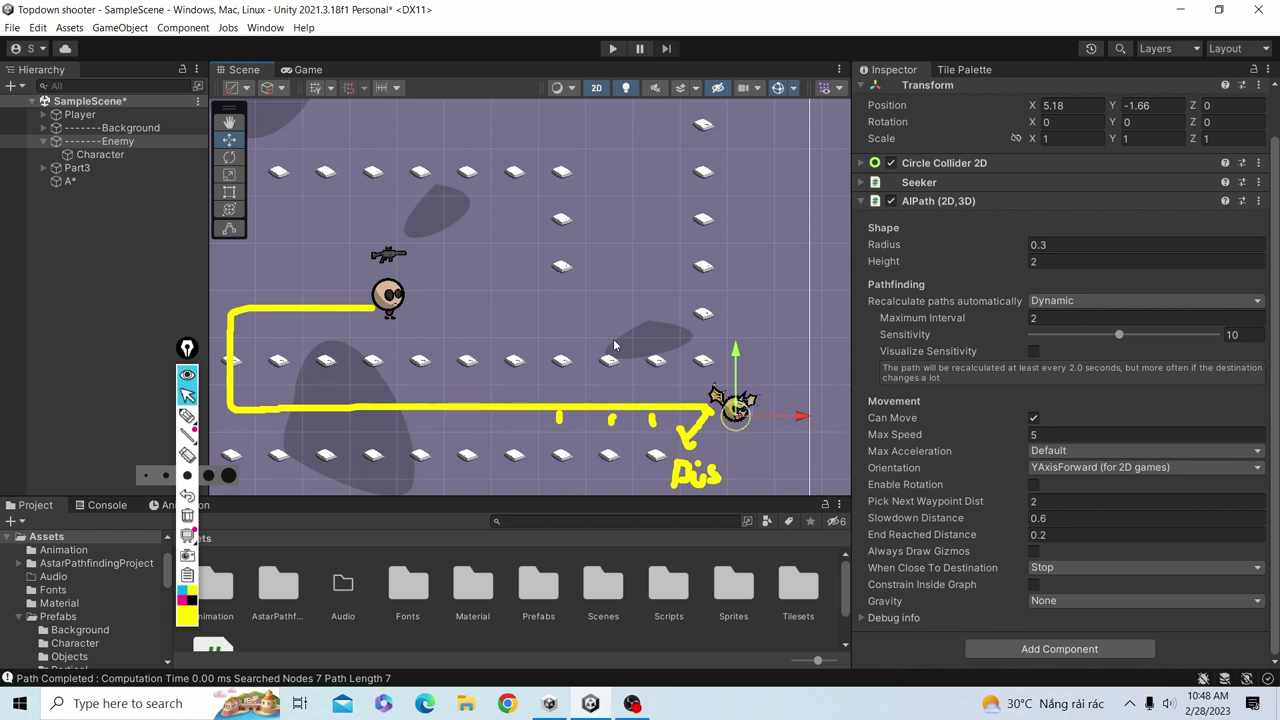
{"action": "left_click", "coordinate": [593, 476]}
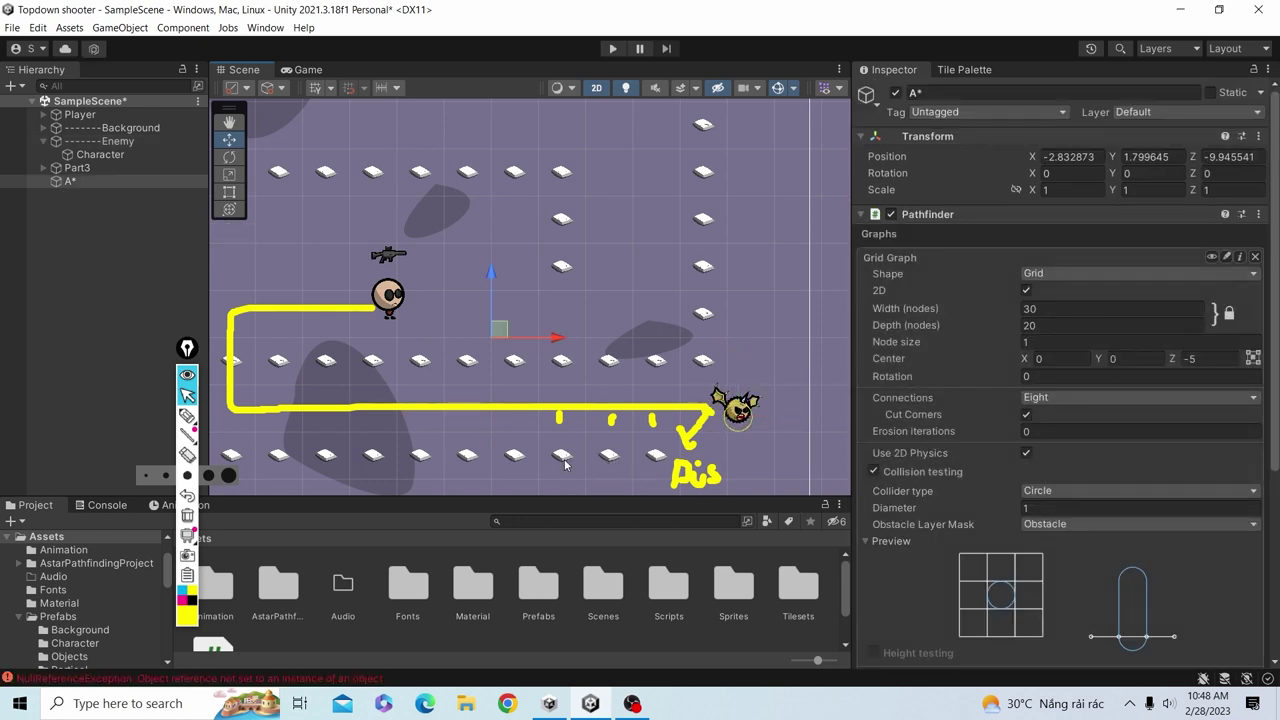
Wipe the yellow route line sketches from the scene with the annotation eraser.
{"action": "left_click", "coordinate": [187, 455]}
{"action": "mouse_move", "coordinate": [266, 408]}
{"action": "left_mouse_down"}
{"action": "mouse_move", "coordinate": [700, 440]}
{"action": "mouse_move", "coordinate": [259, 420]}
{"action": "left_mouse_up"}
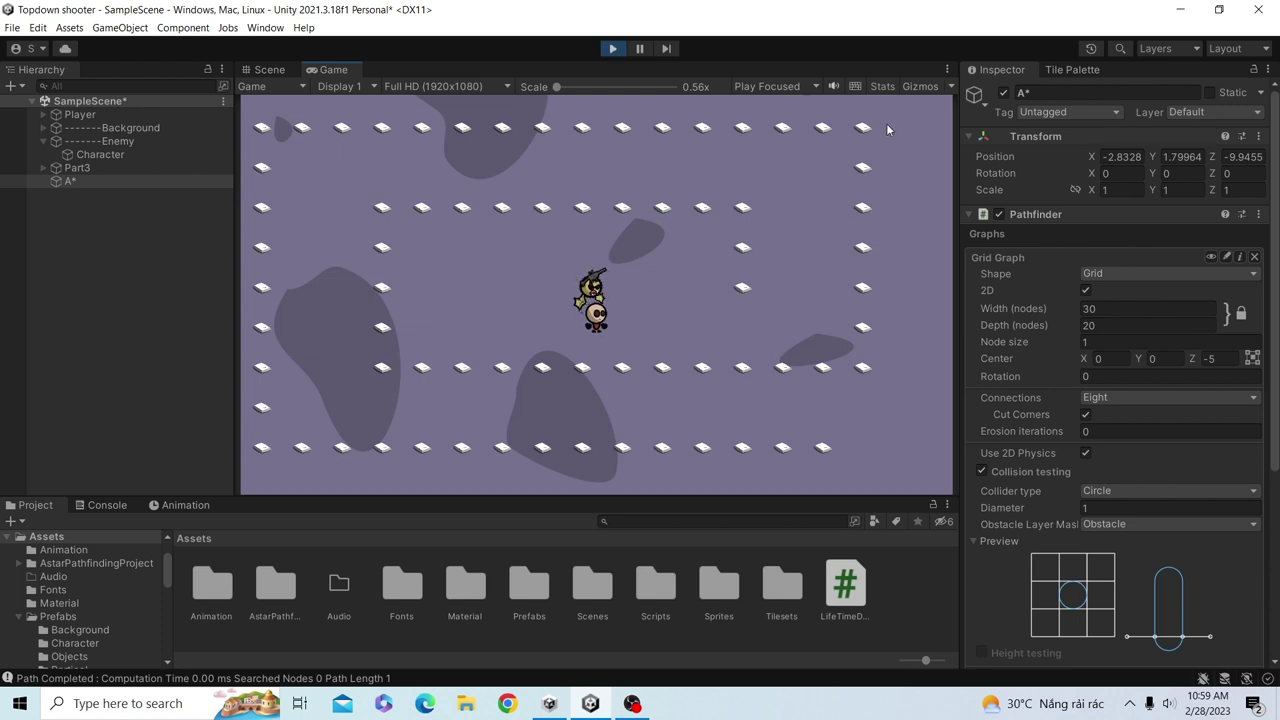
Walk the Player left and right with A and D, firing a shot, as the Enemy chases.
{"action": "key", "text": "a"}
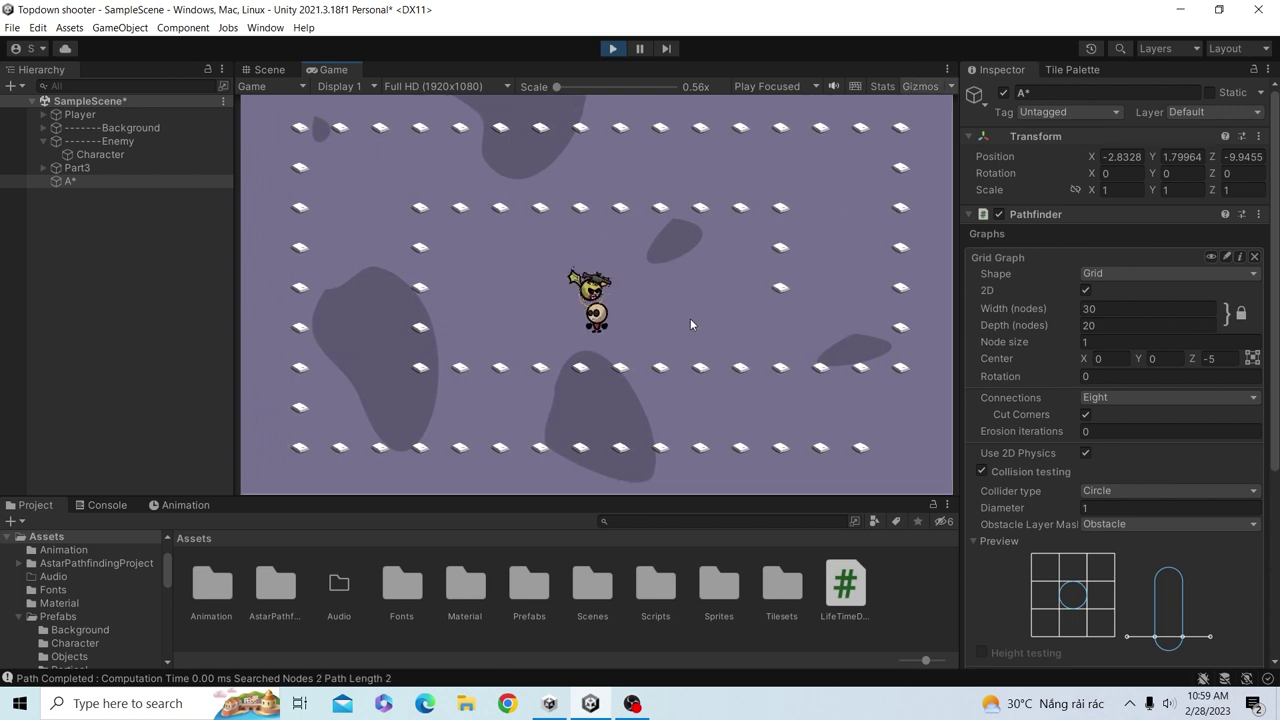
{"action": "left_click", "coordinate": [690, 318]}
{"action": "key", "text": "a"}
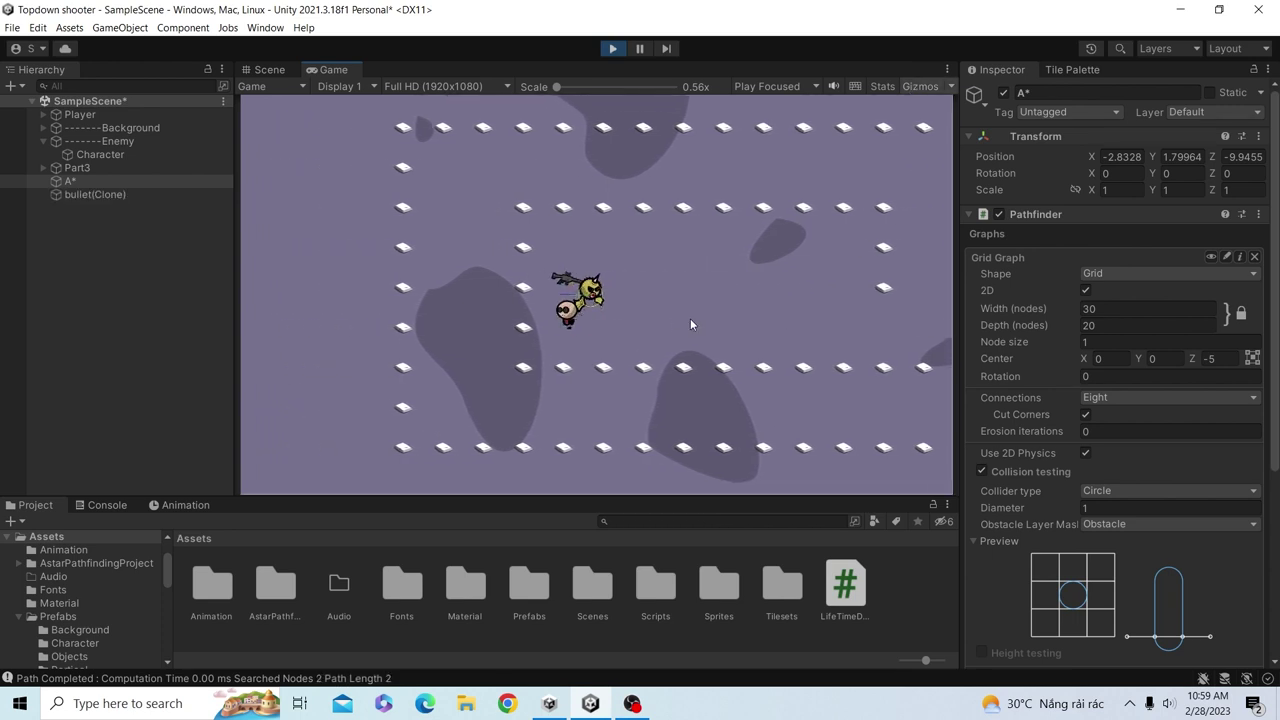
{"action": "key", "text": "a"}
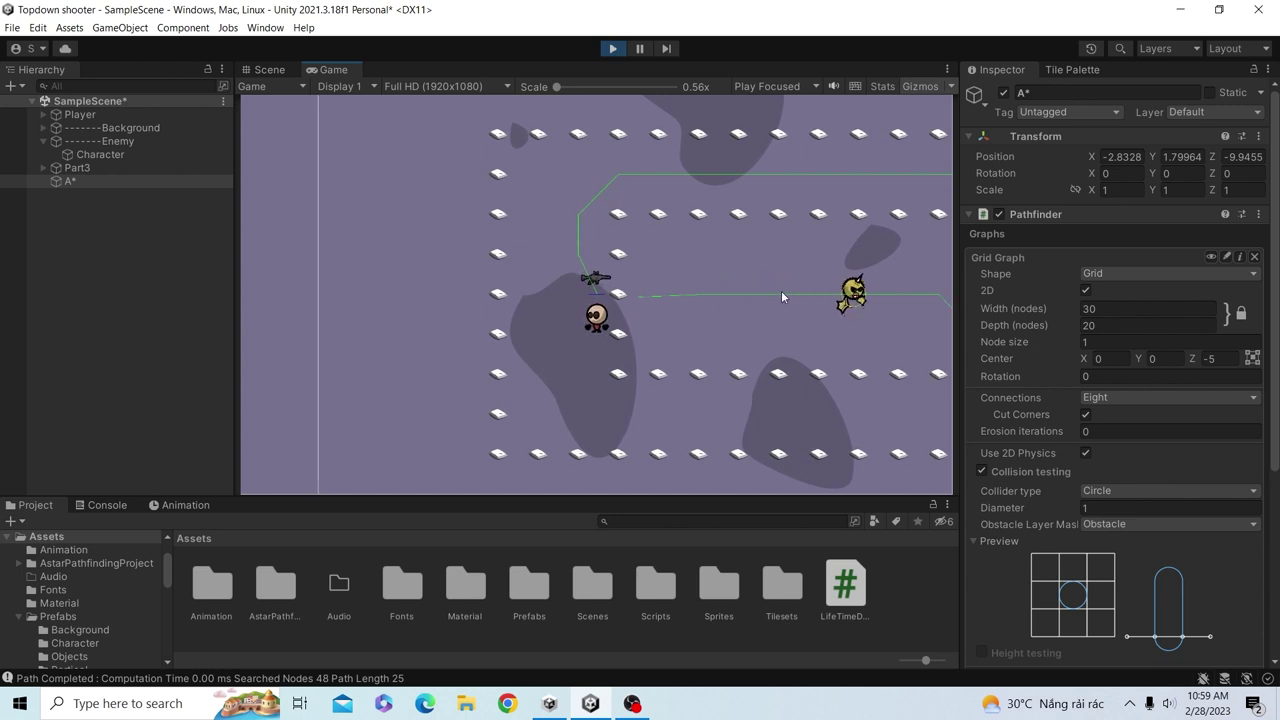
{"action": "key", "text": "d"}
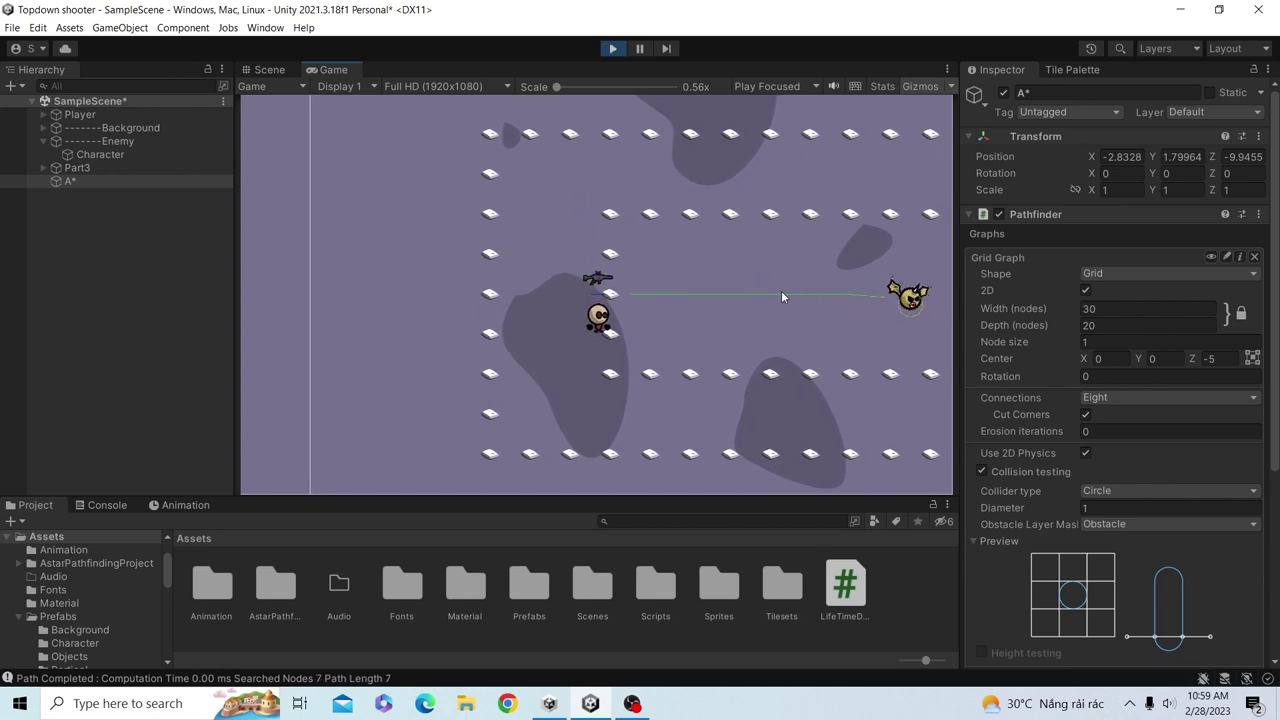
{"action": "key", "text": "a"}
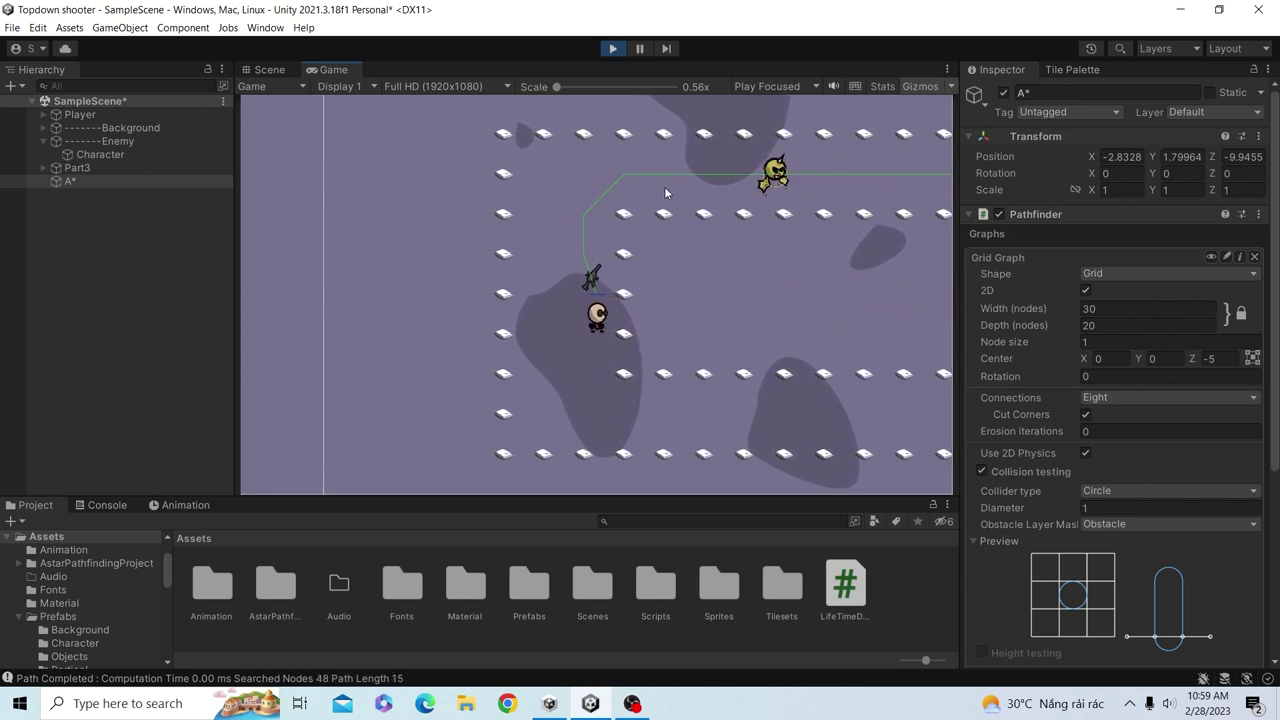
{"action": "key", "text": "d"}
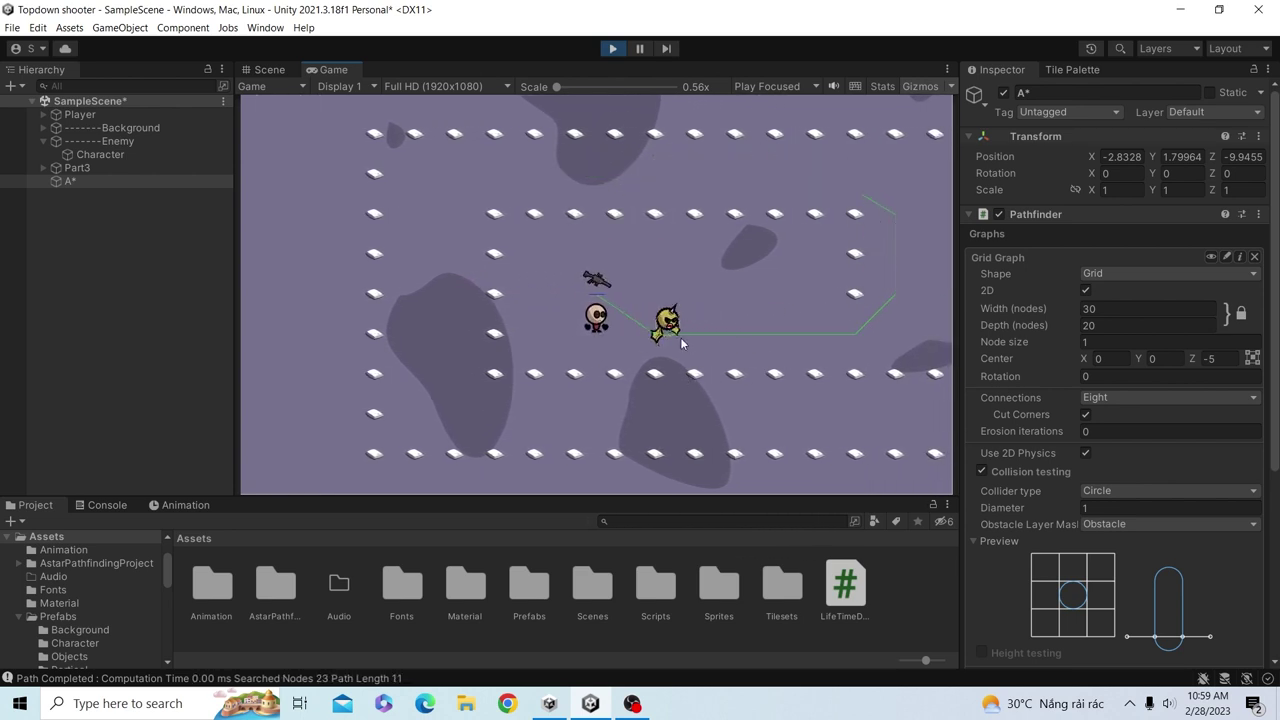
{"action": "key", "text": "d"}
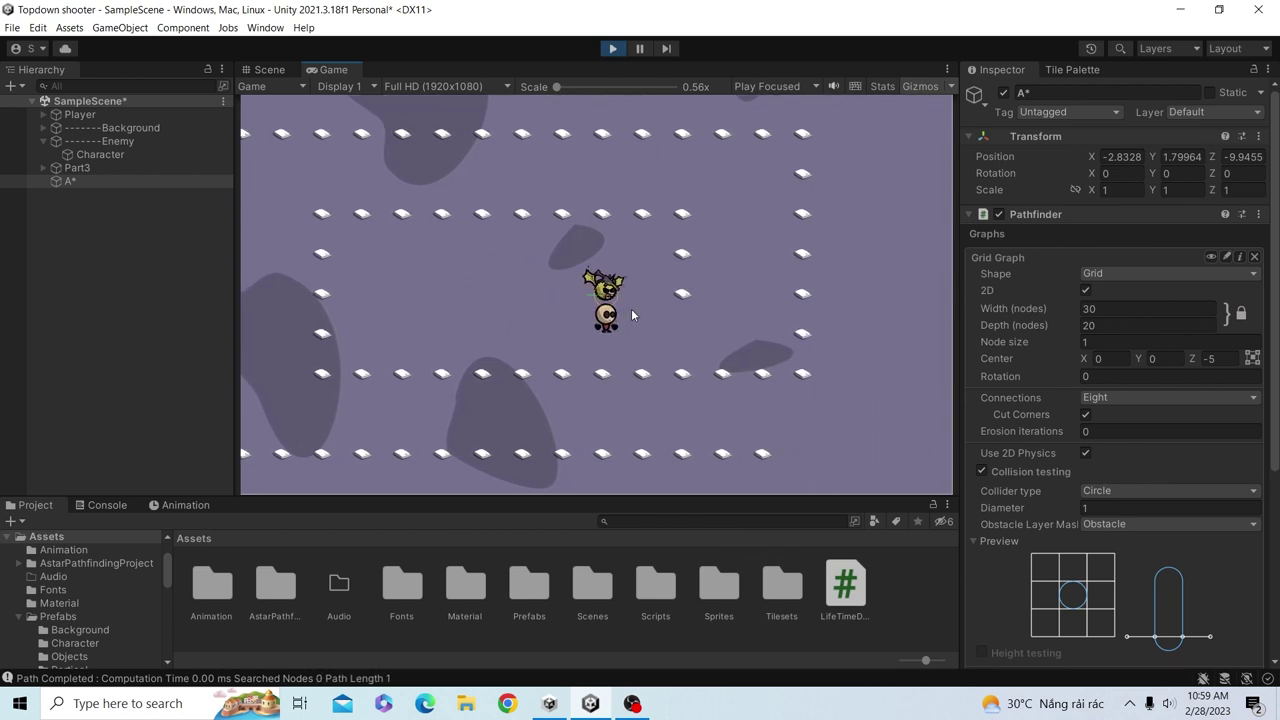
Walk the Player left and right again, then select Enemy and collapse AIPath to show AI Destination Setter.
{"action": "key", "text": "a"}
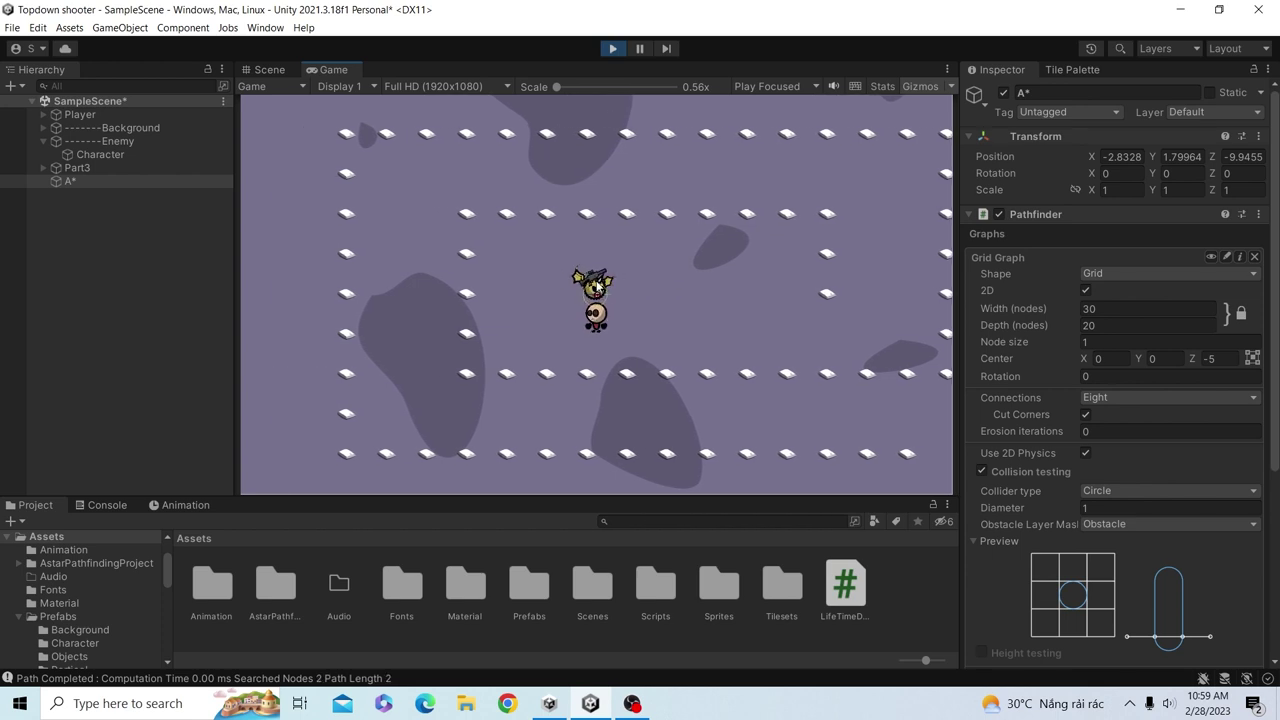
{"action": "key", "text": "a"}
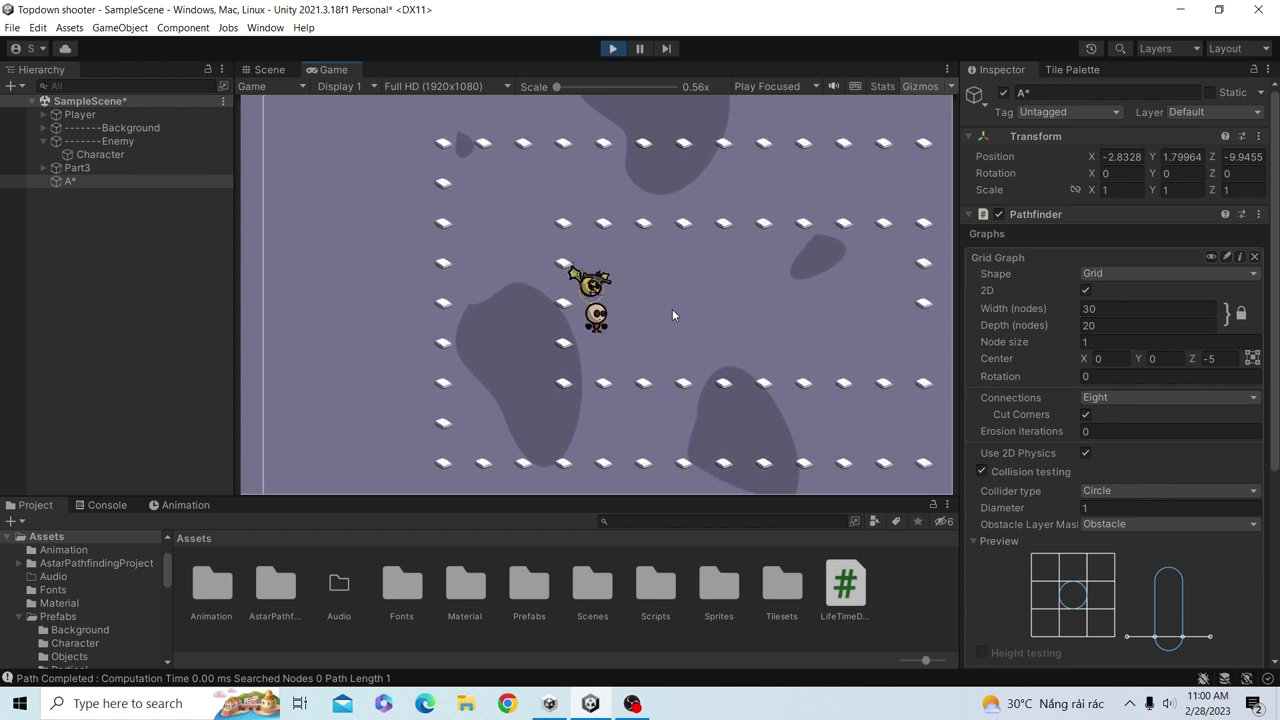
{"action": "key", "text": "d"}
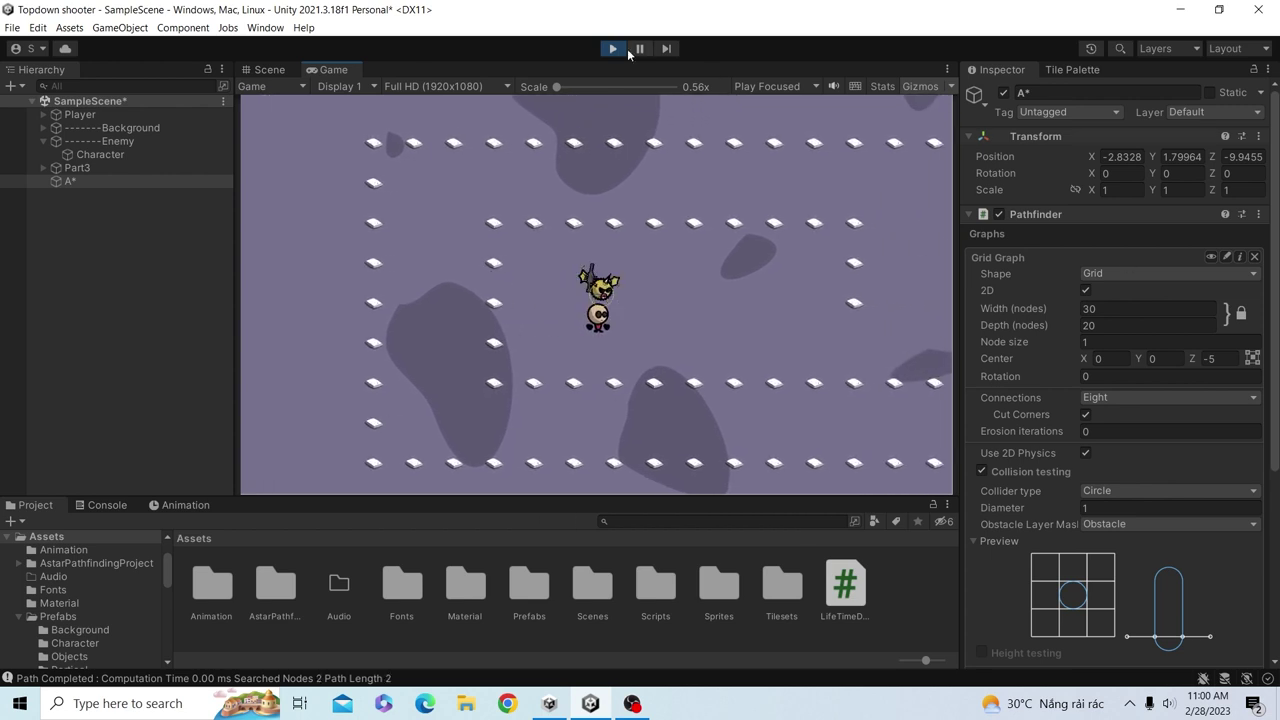
{"action": "left_click", "coordinate": [95, 142]}
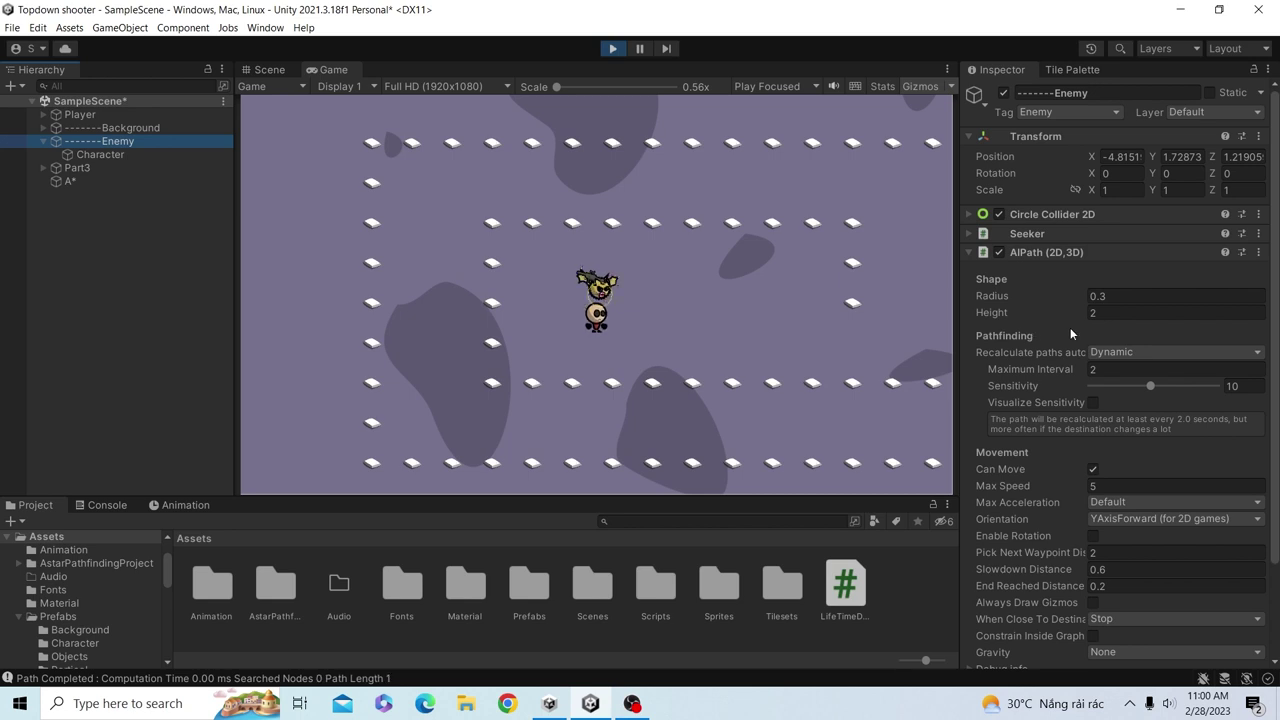
{"action": "left_click", "coordinate": [966, 253]}
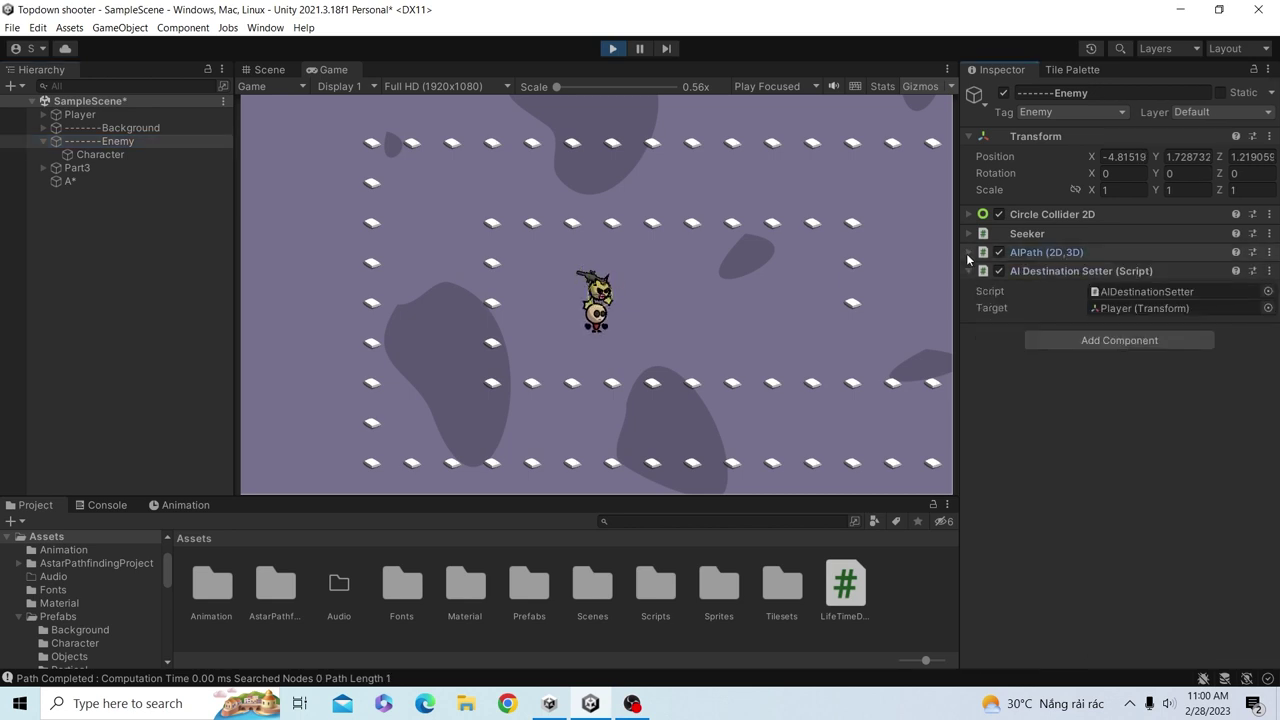